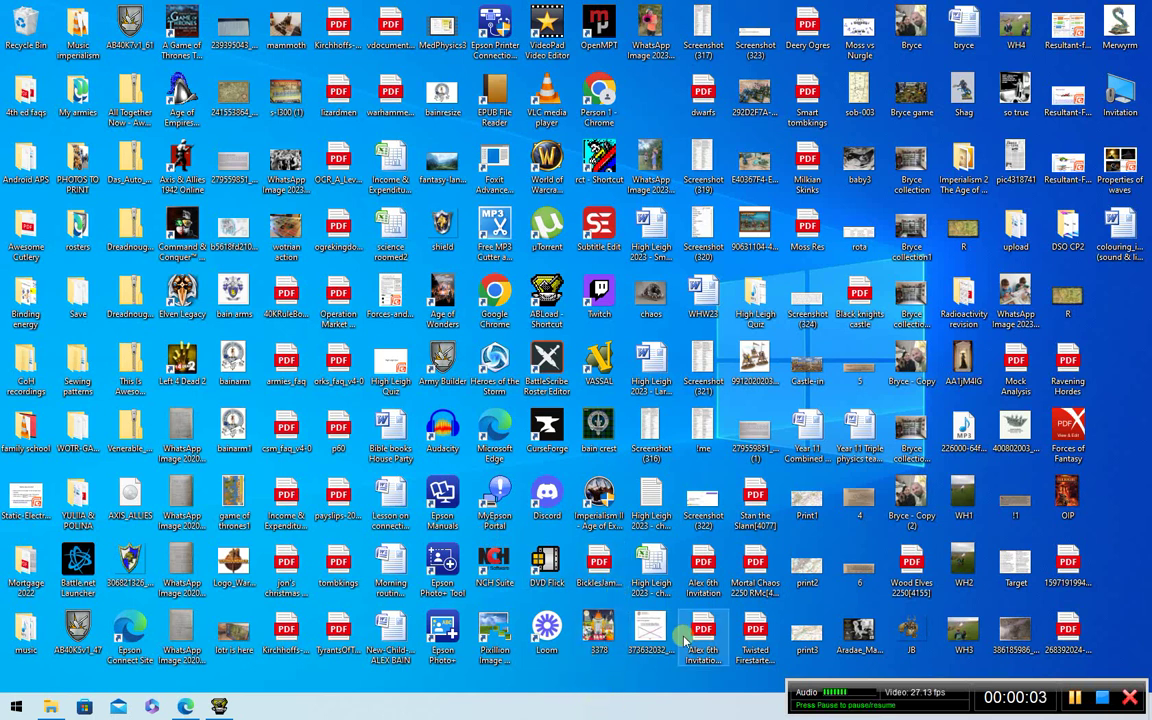
Bring the browser up from the taskbar with the Wheel of Names page showing.
click(185, 707)
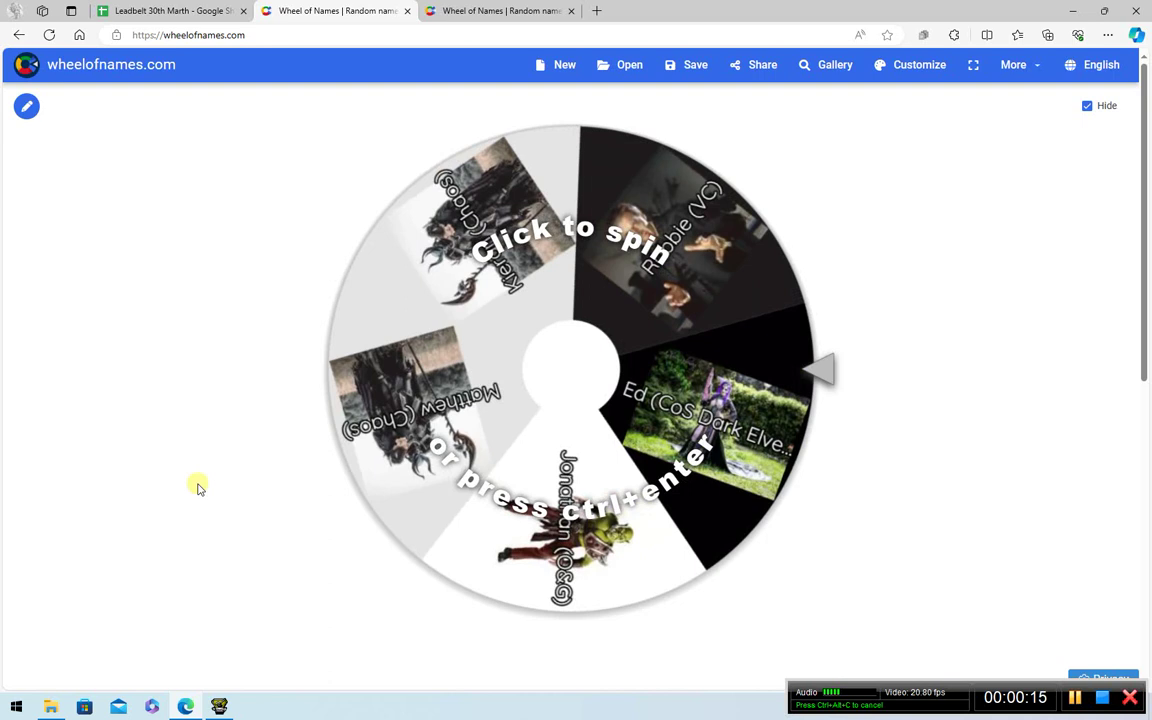
click(150, 11)
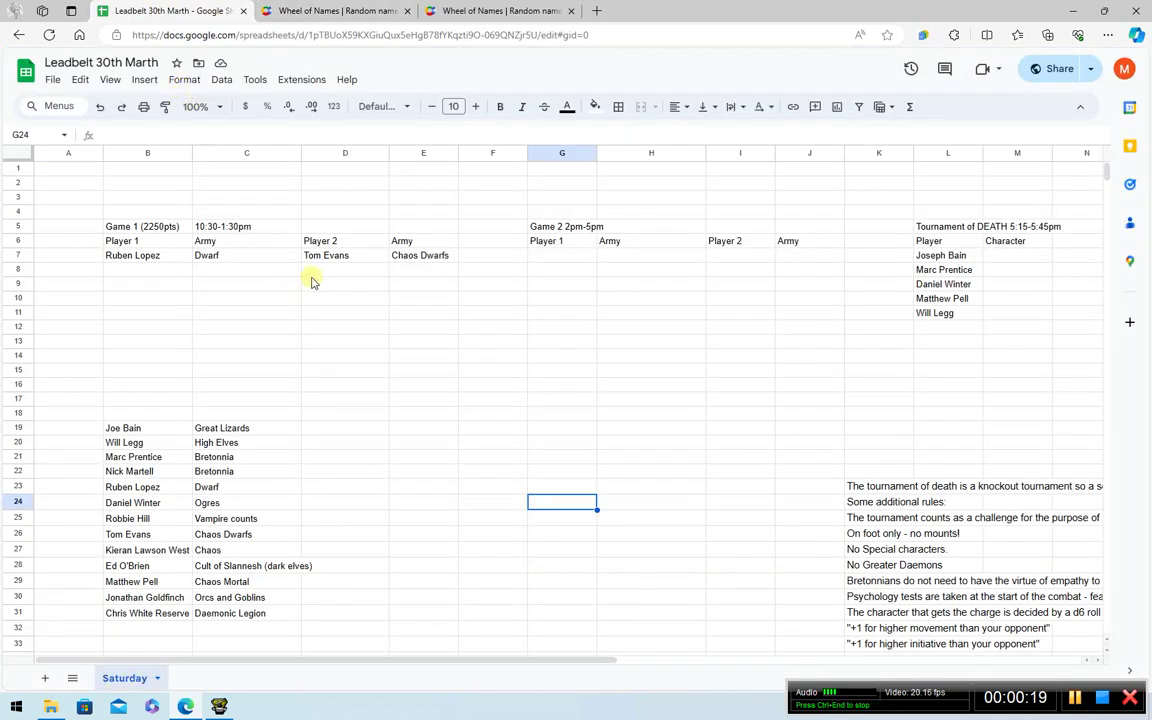
drag(116, 256, 436, 255)
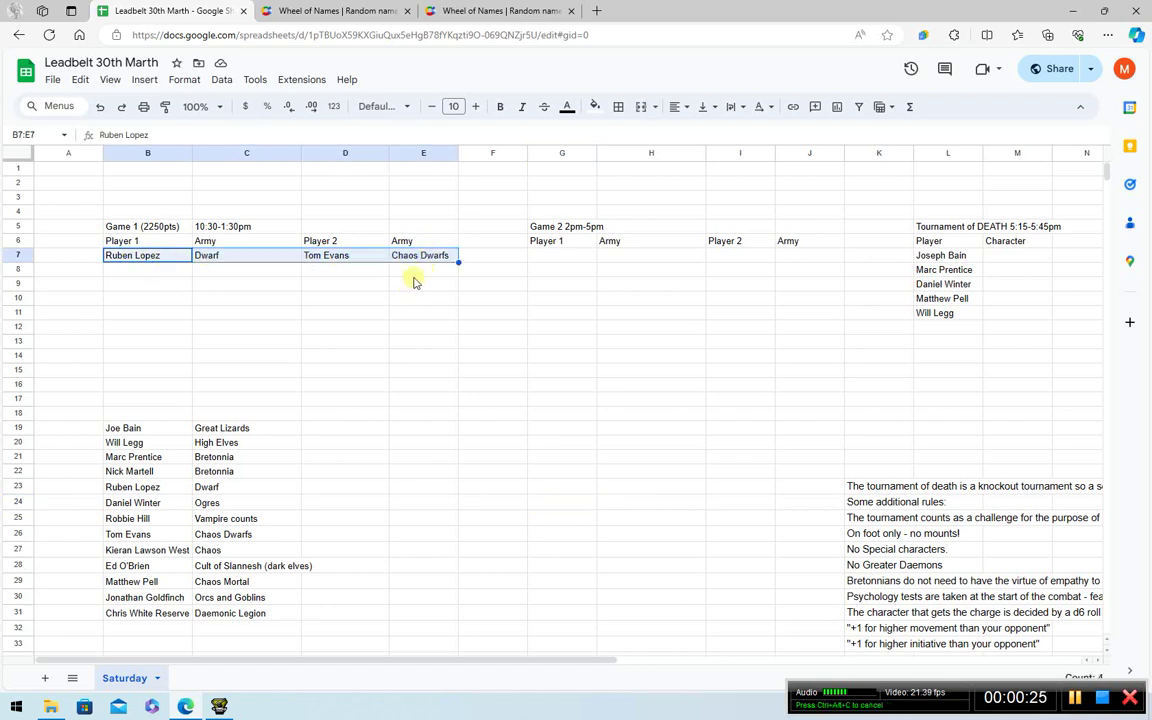
click(243, 257)
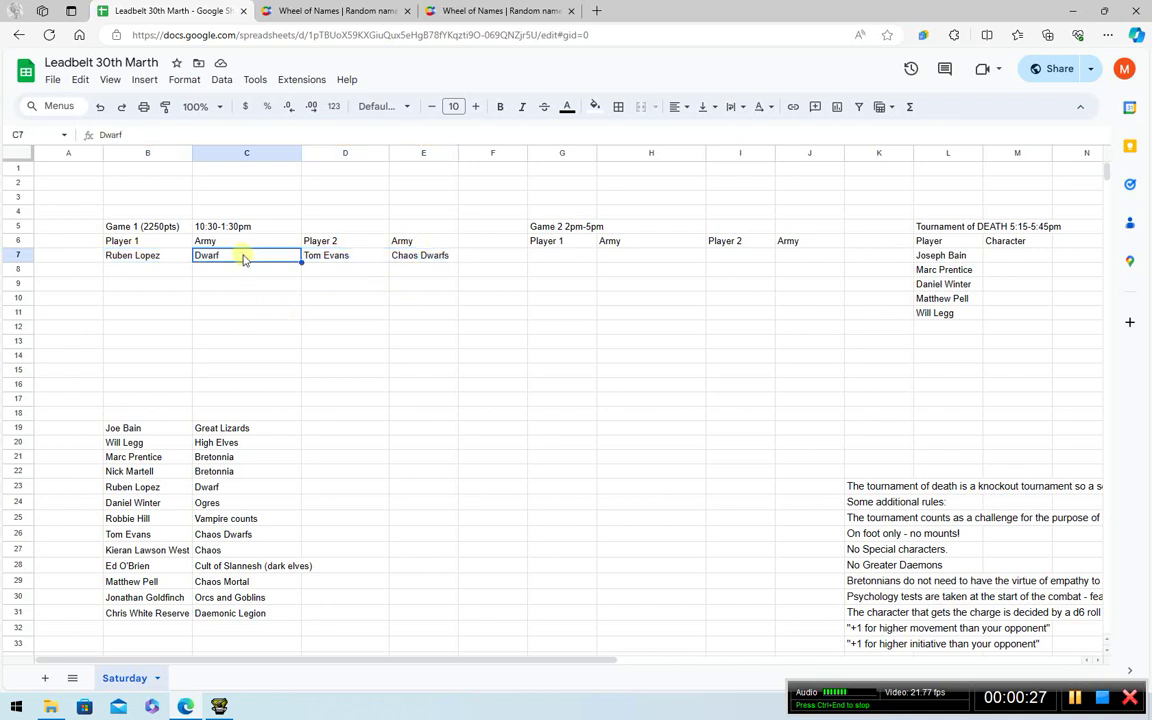
click(430, 260)
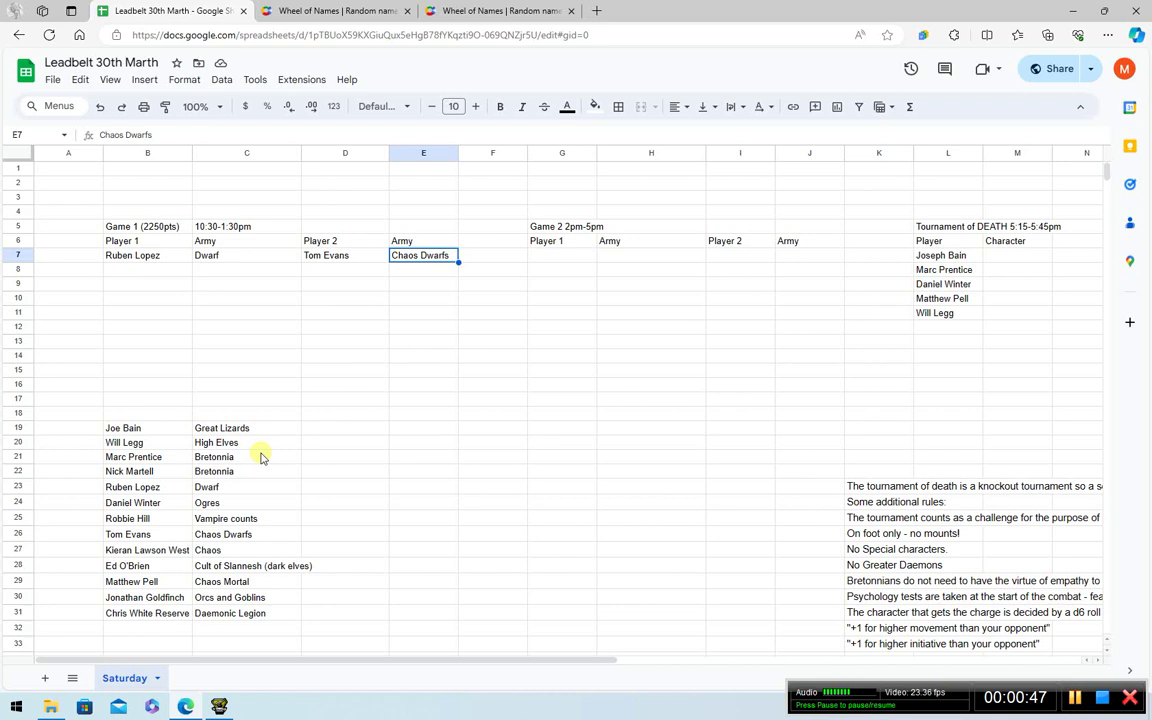
click(241, 430)
click(250, 446)
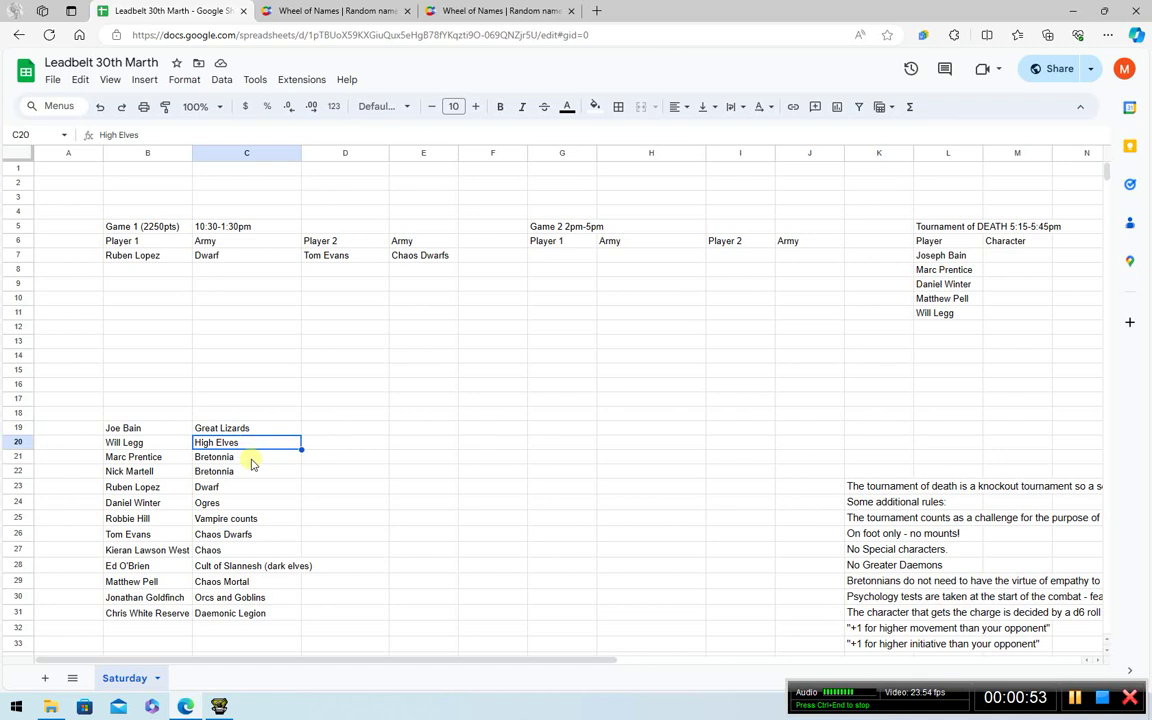
click(252, 460)
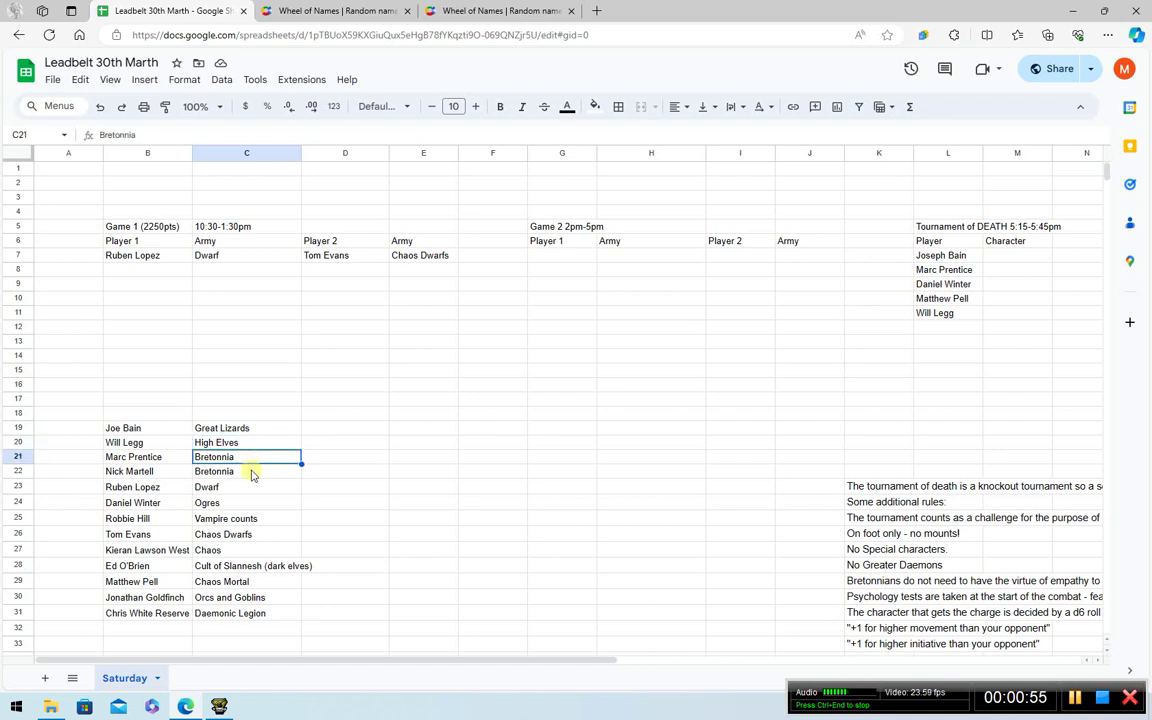
click(251, 476)
click(249, 491)
click(246, 506)
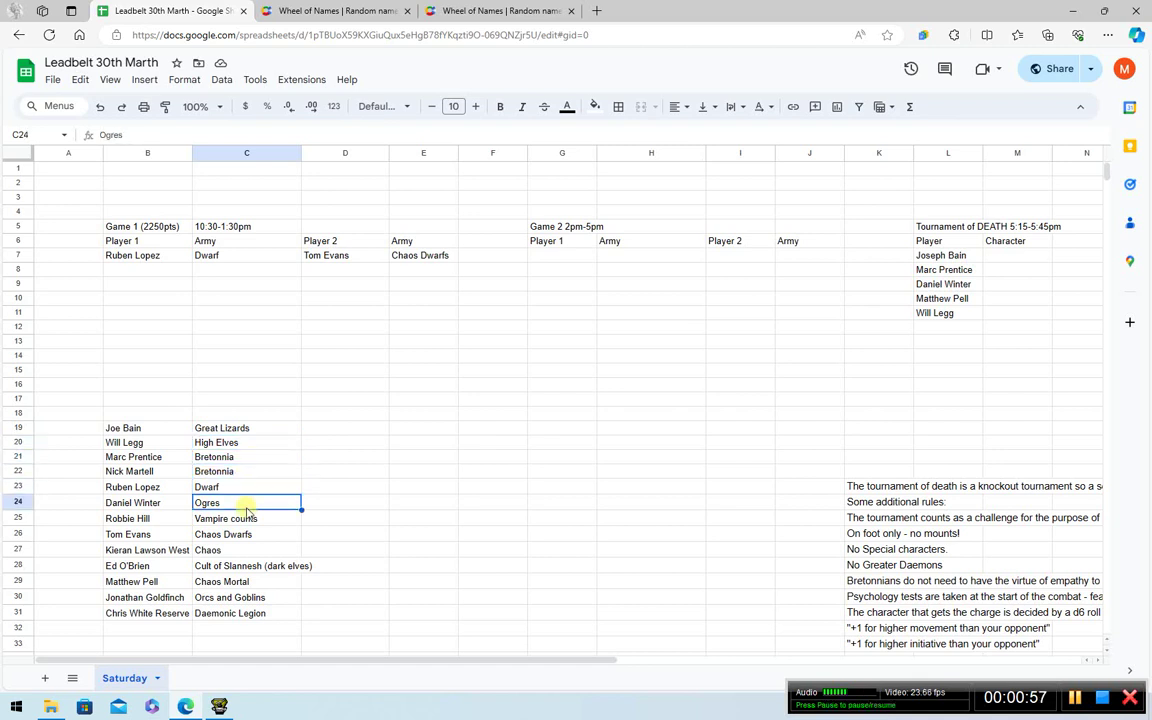
click(250, 521)
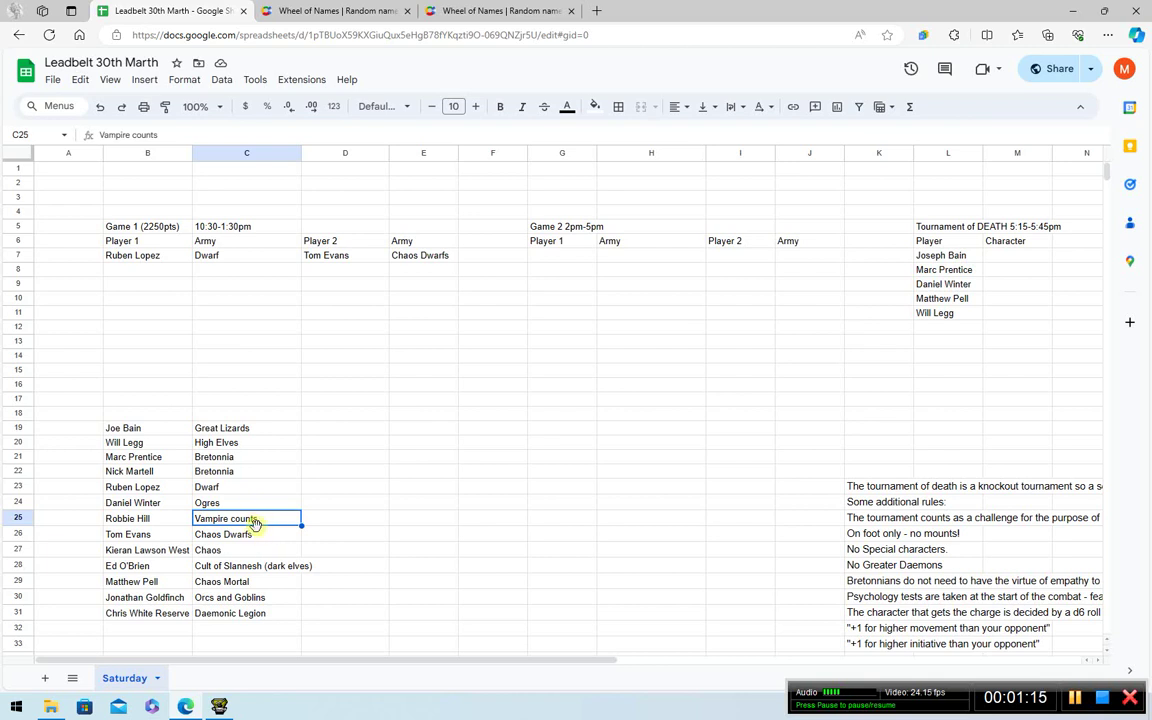
click(255, 537)
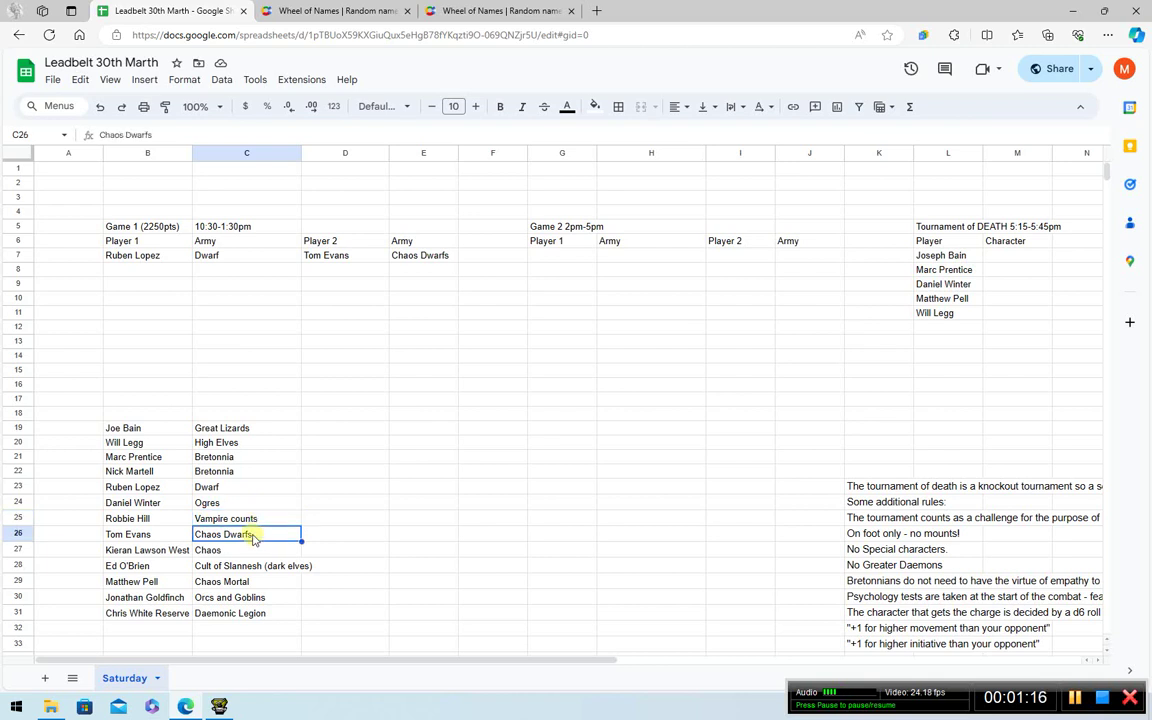
click(211, 553)
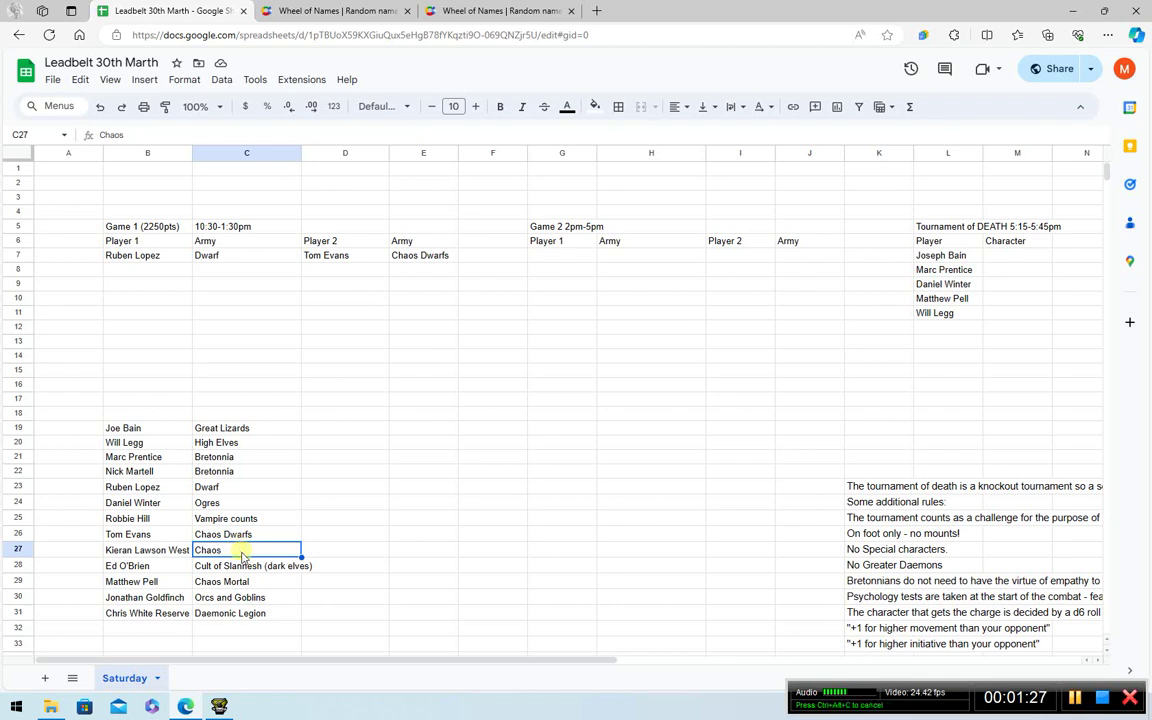
click(243, 566)
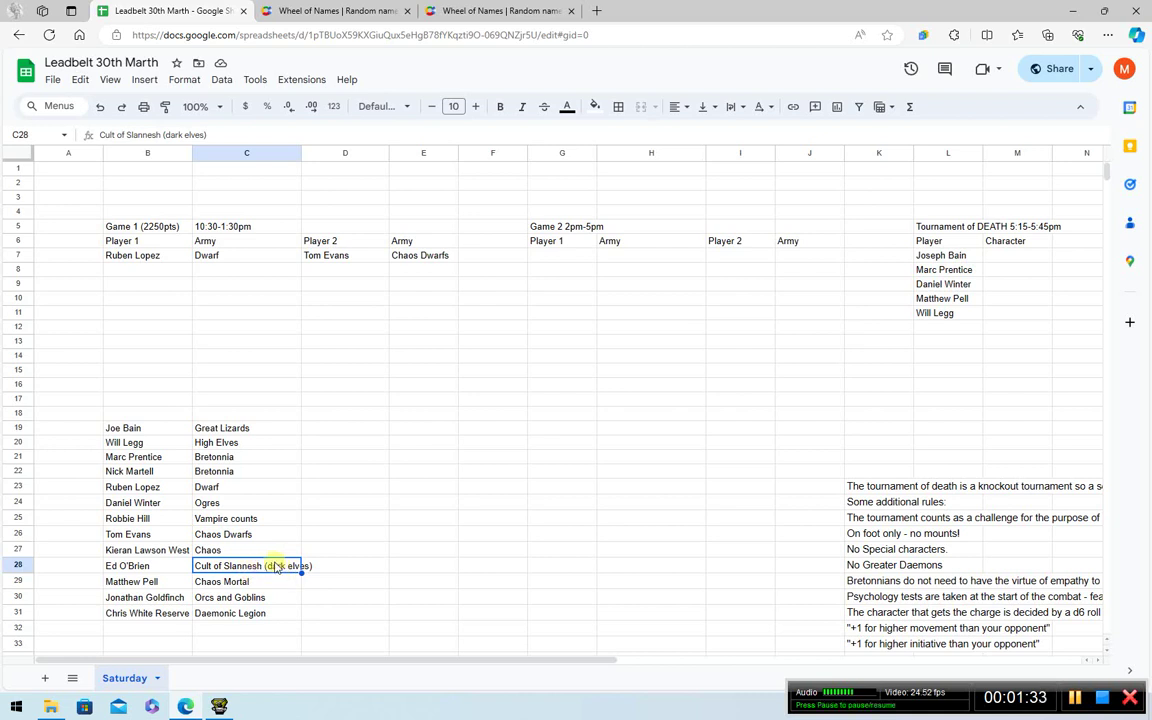
click(239, 581)
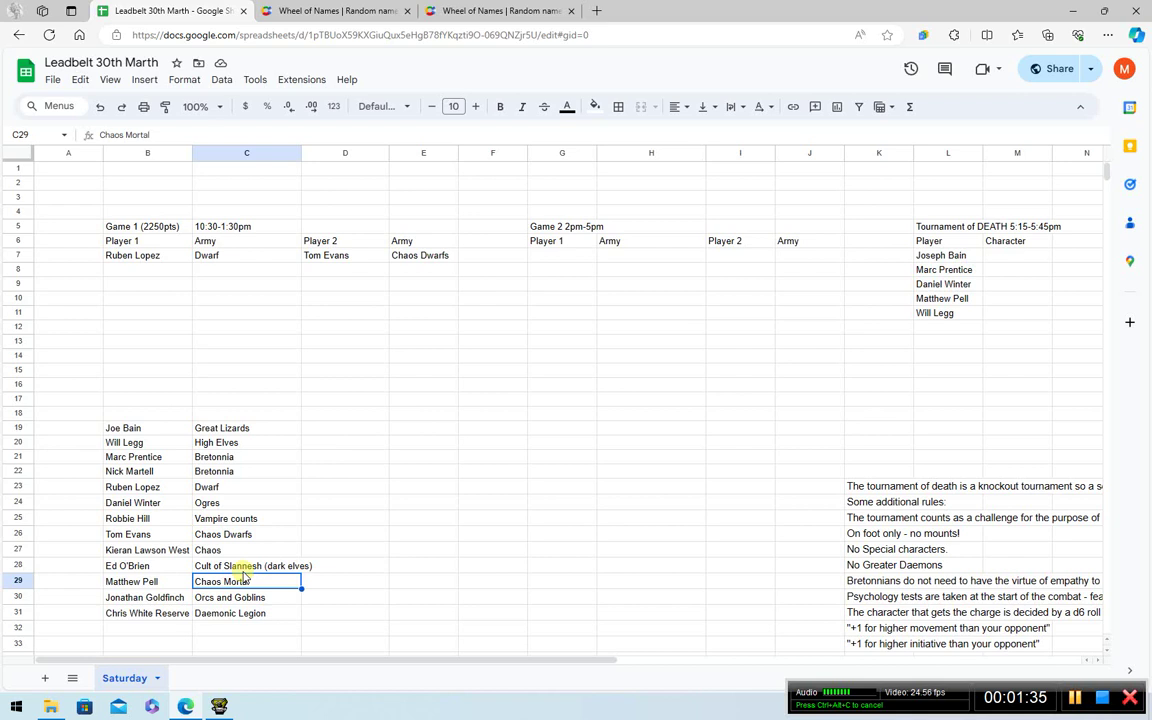
click(236, 565)
click(243, 582)
click(240, 566)
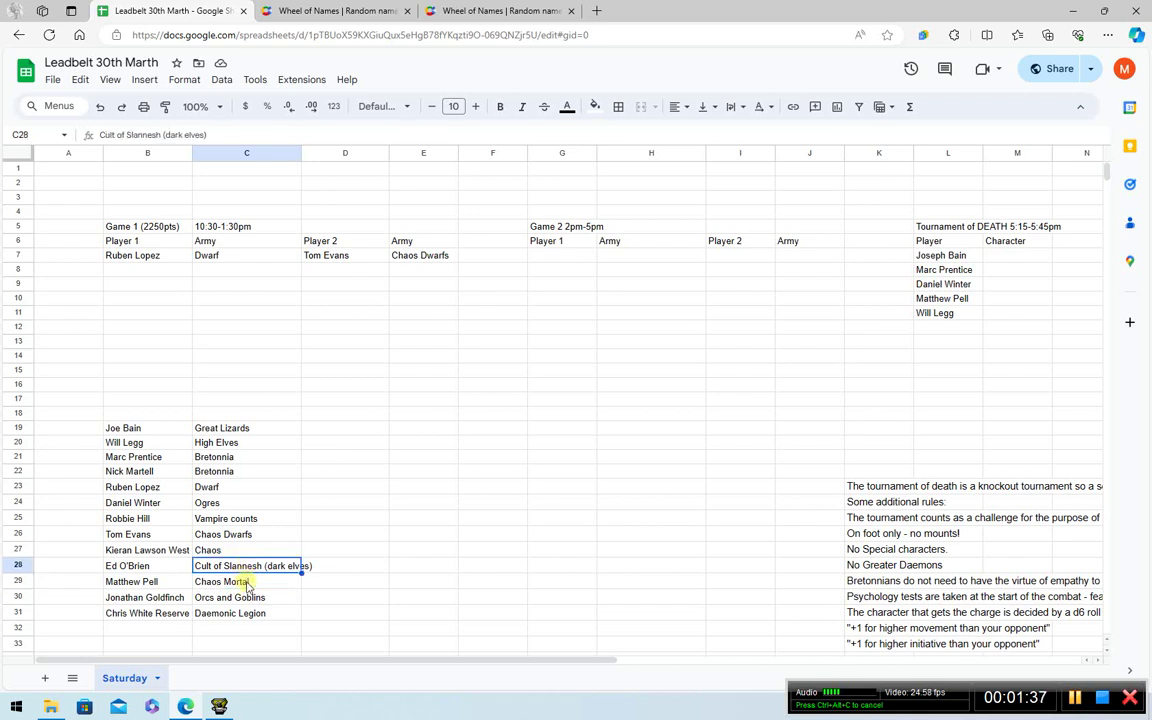
click(238, 581)
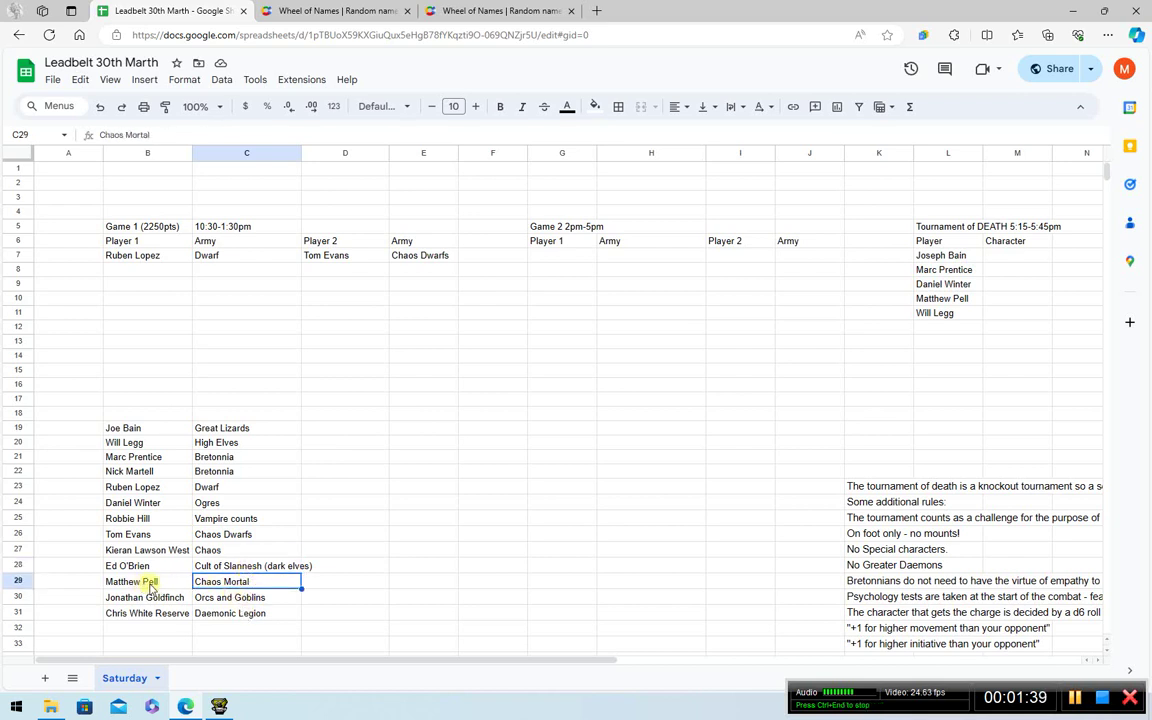
click(254, 599)
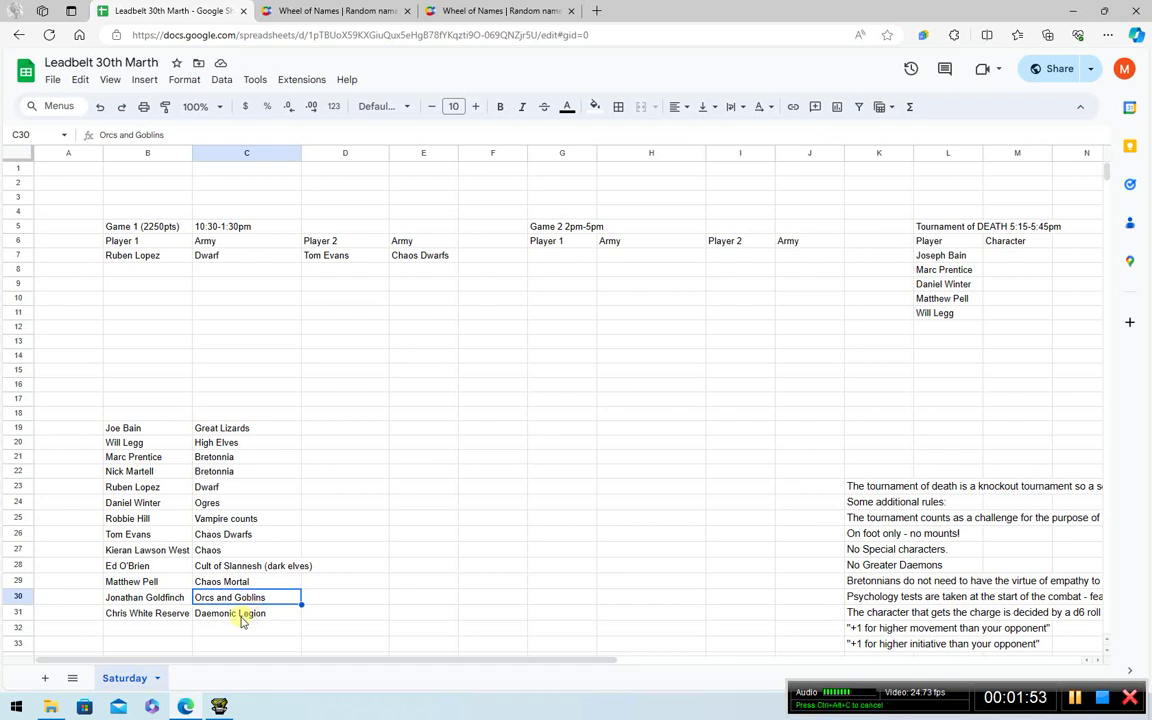
click(241, 620)
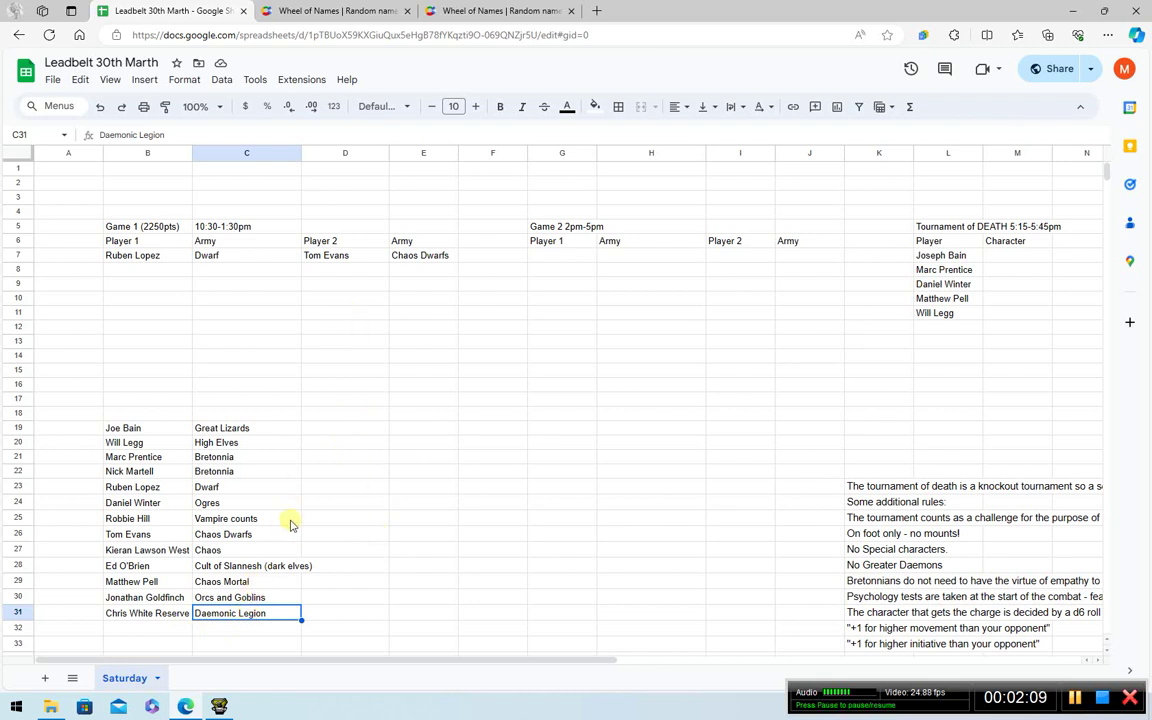
click(255, 430)
Look over the armies in C19:C24, then return to the first name wheel.
click(395, 432)
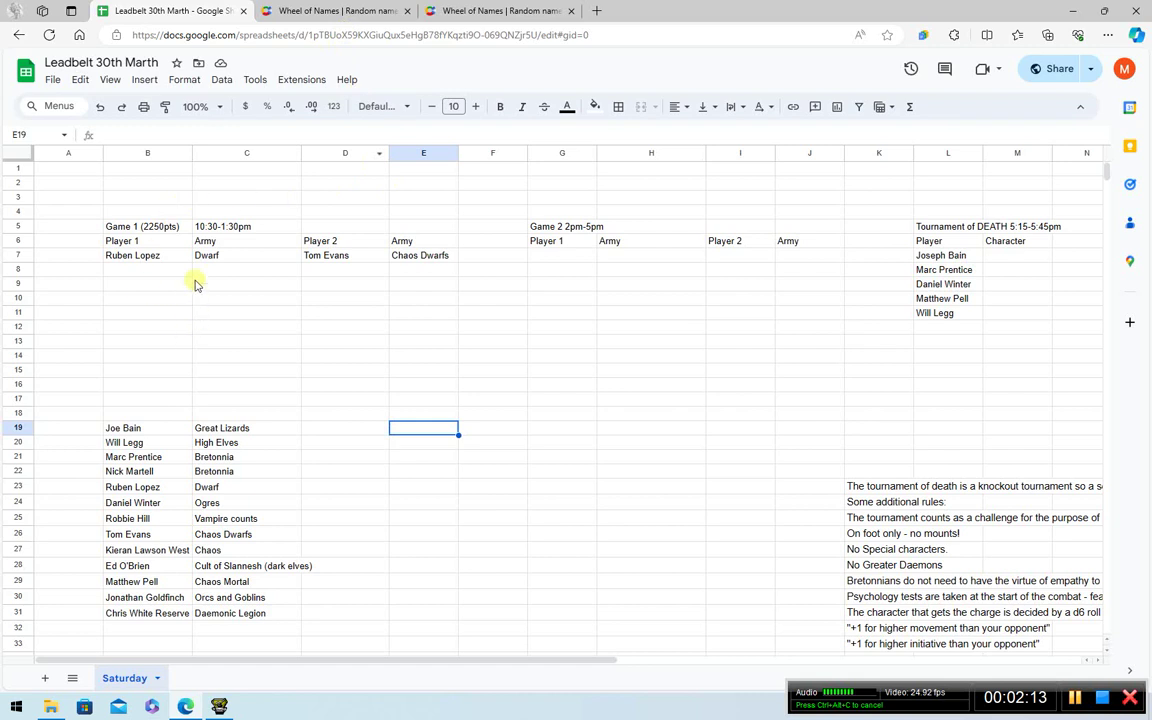
drag(241, 431, 260, 594)
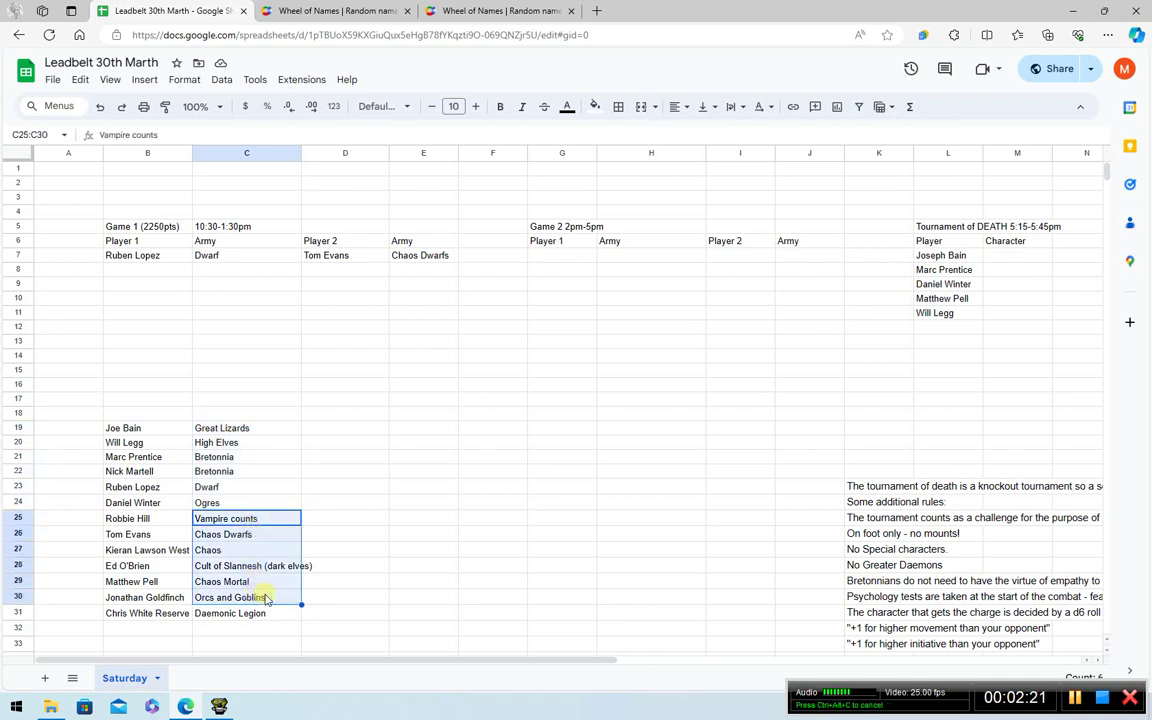
click(417, 548)
click(340, 10)
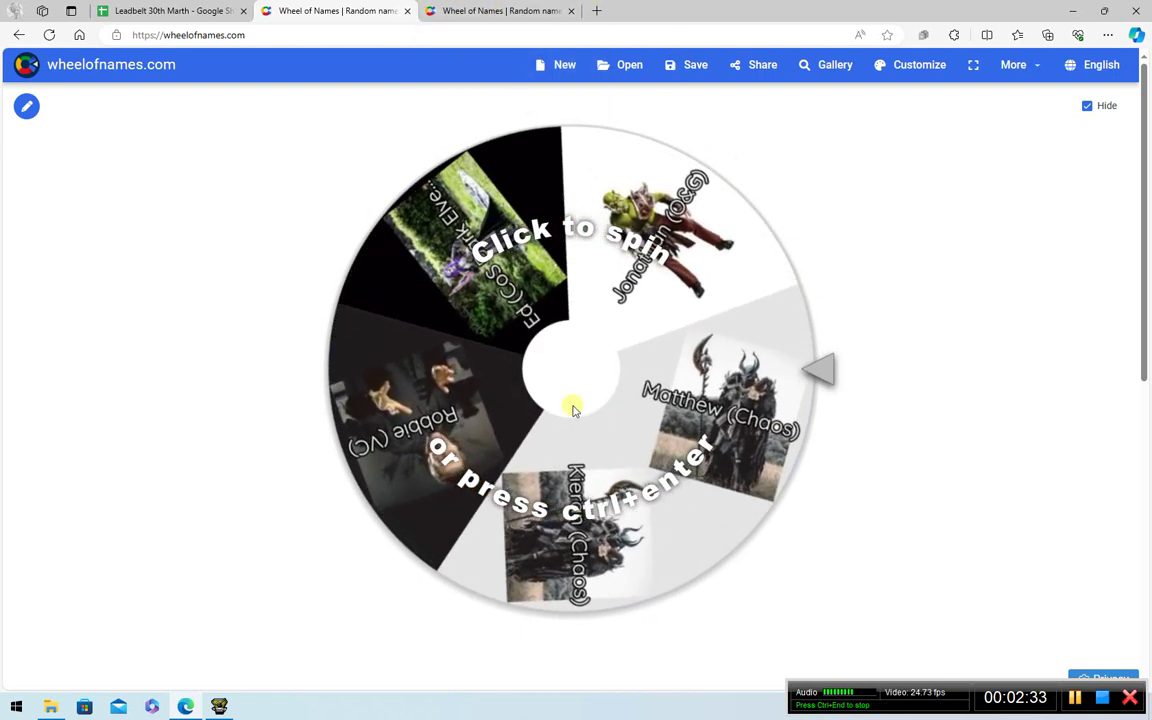
Spin the second name wheel, which draws the High Elves player.
click(450, 9)
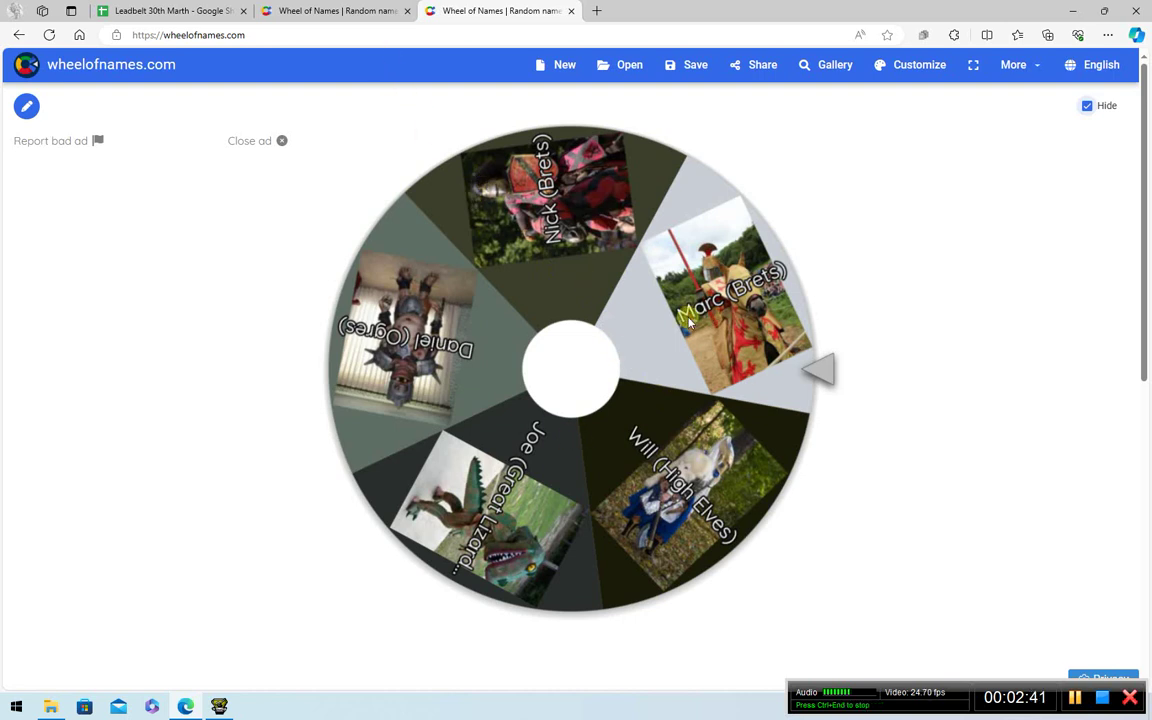
click(670, 334)
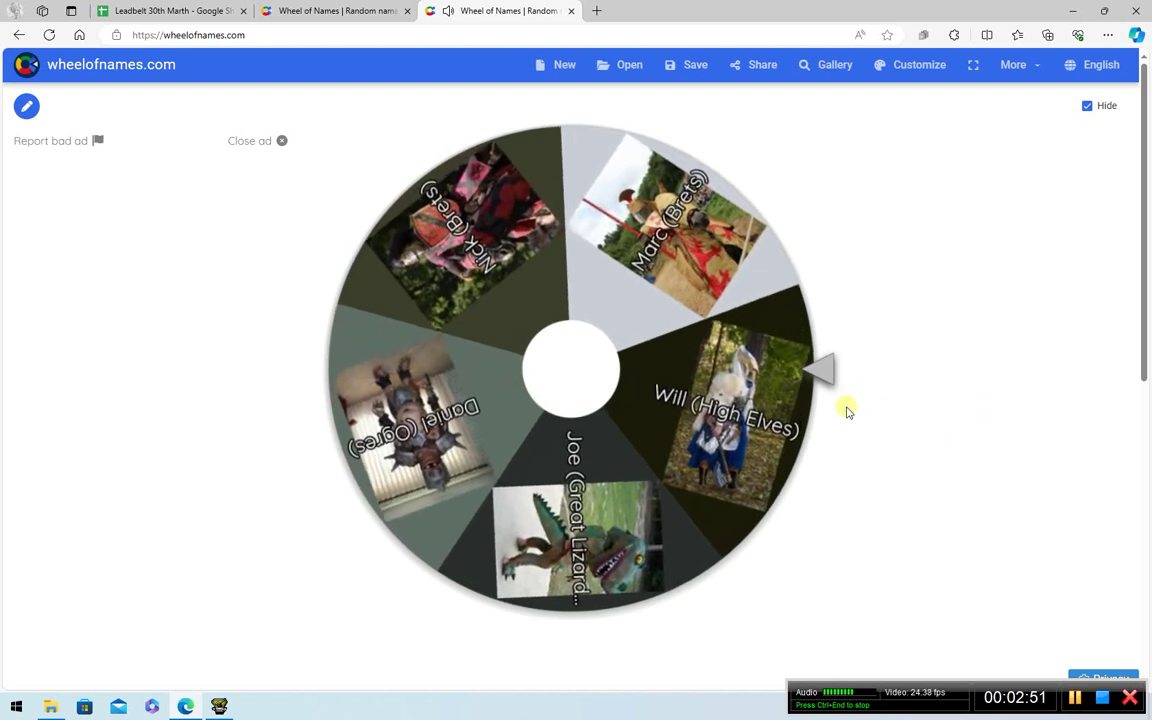
click(340, 10)
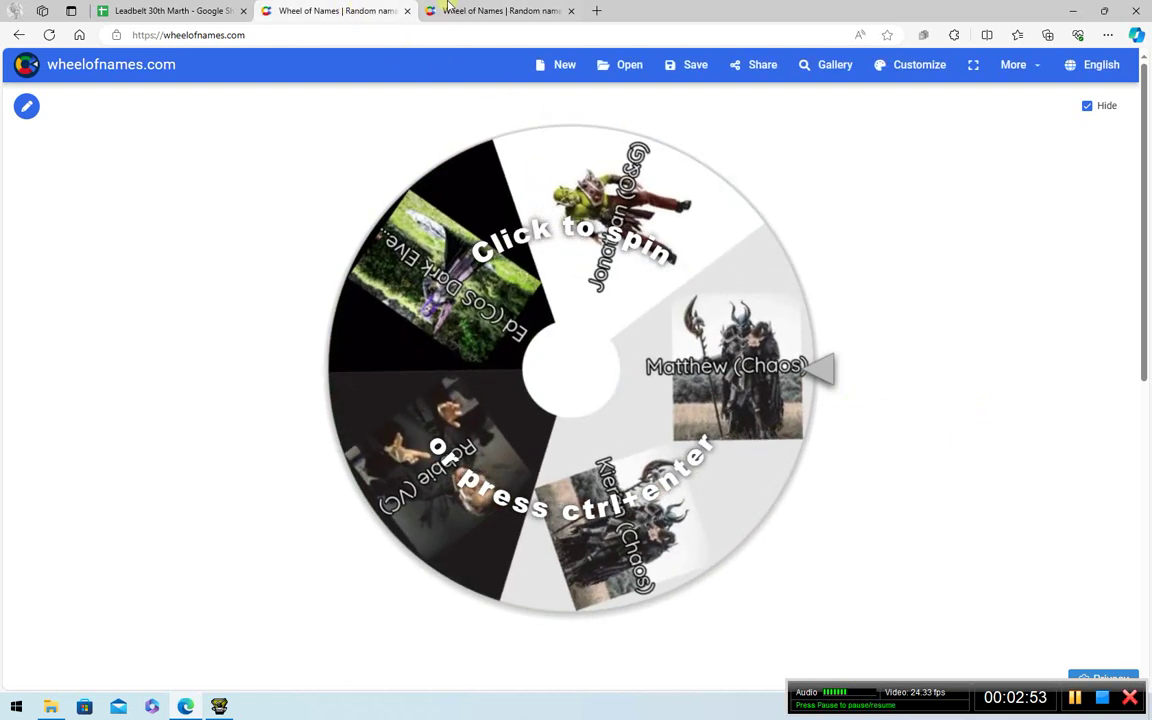
click(495, 10)
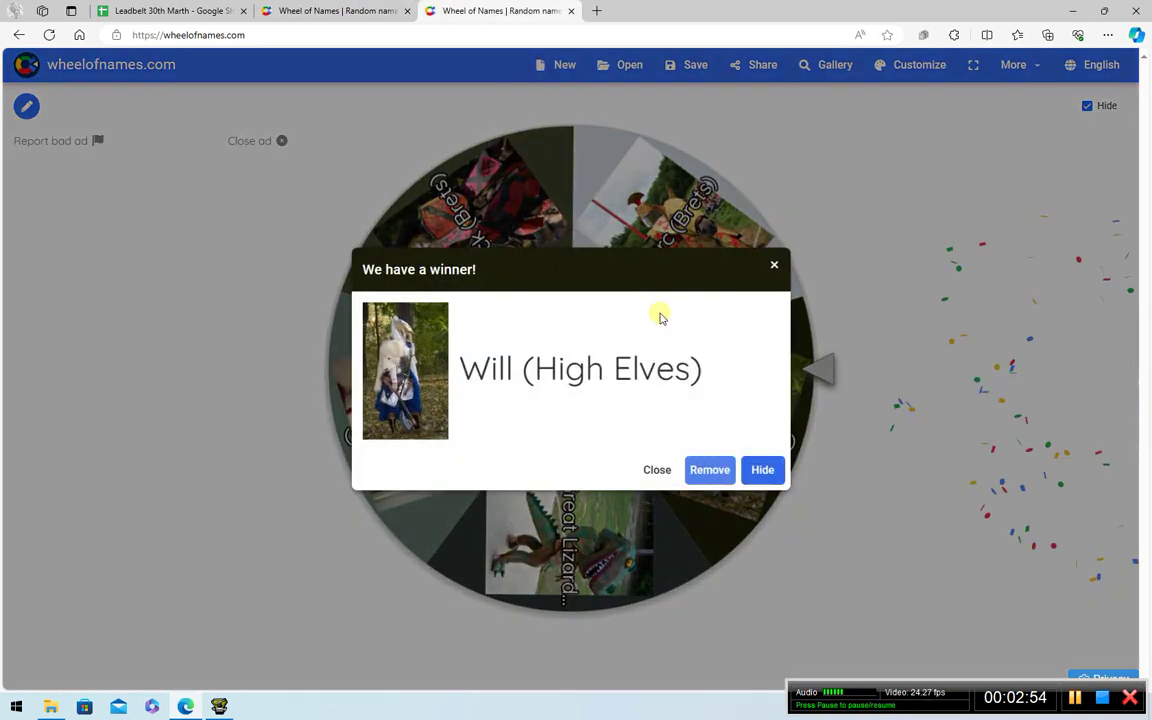
Dismiss the winner popup and spin the other wheel of VC, Chaos, O&G and CoS entries.
click(774, 267)
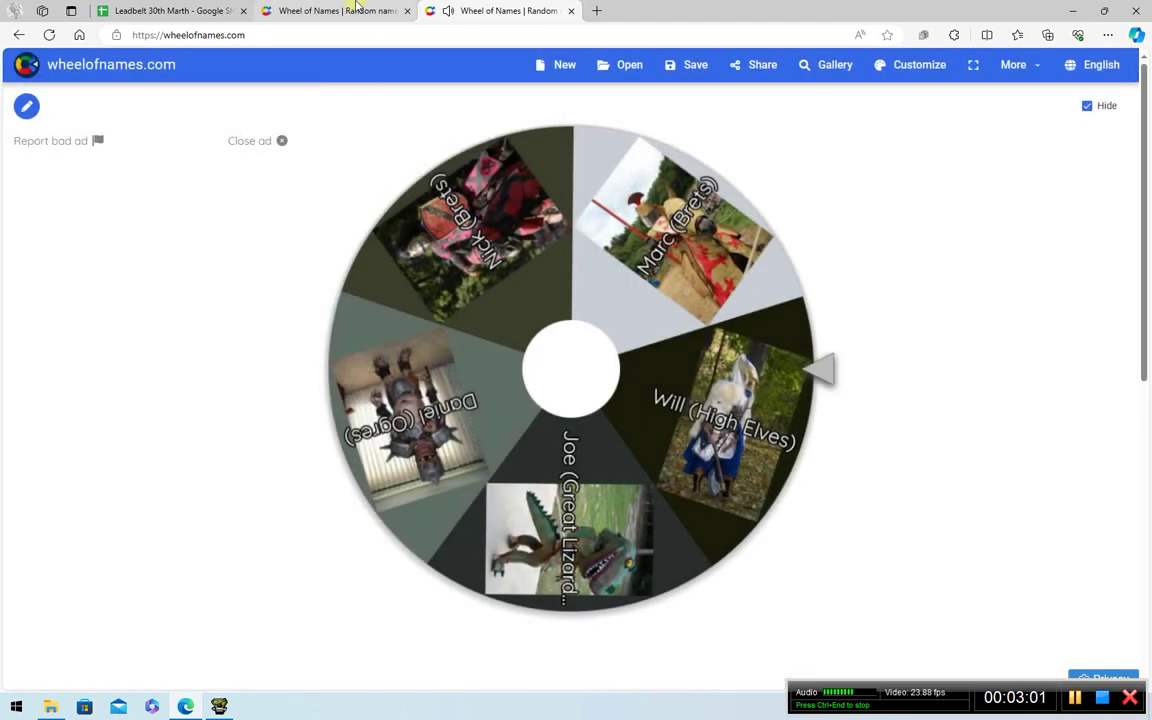
click(330, 11)
click(750, 477)
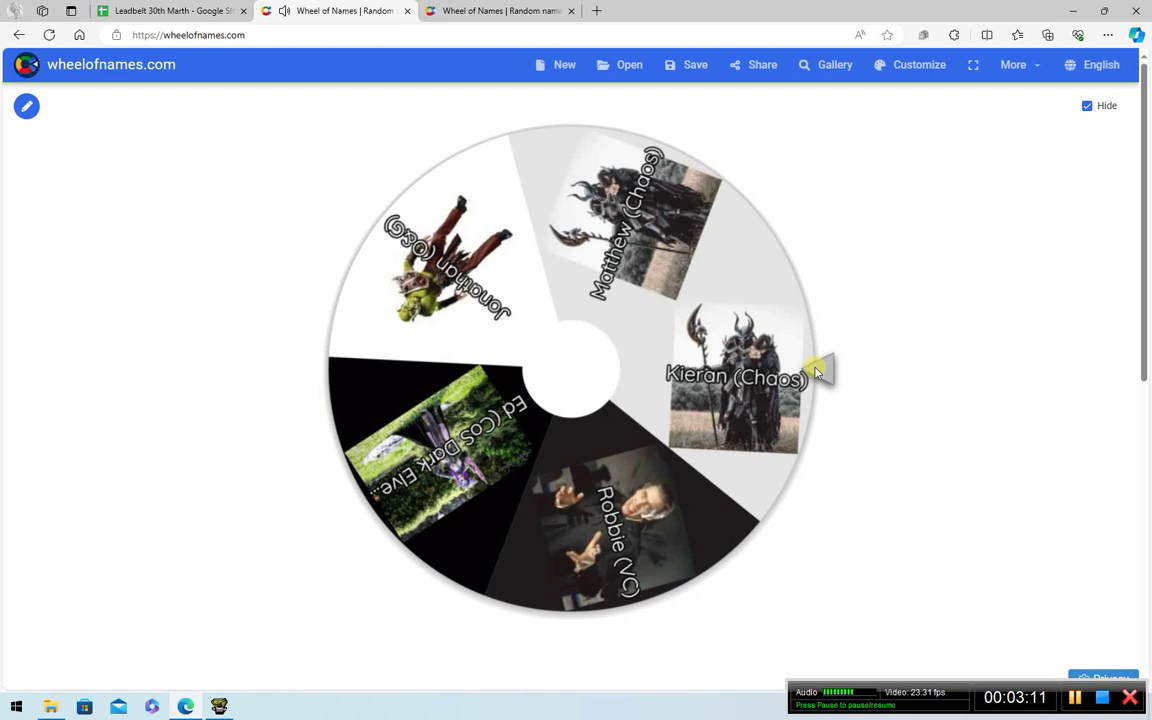
click(150, 8)
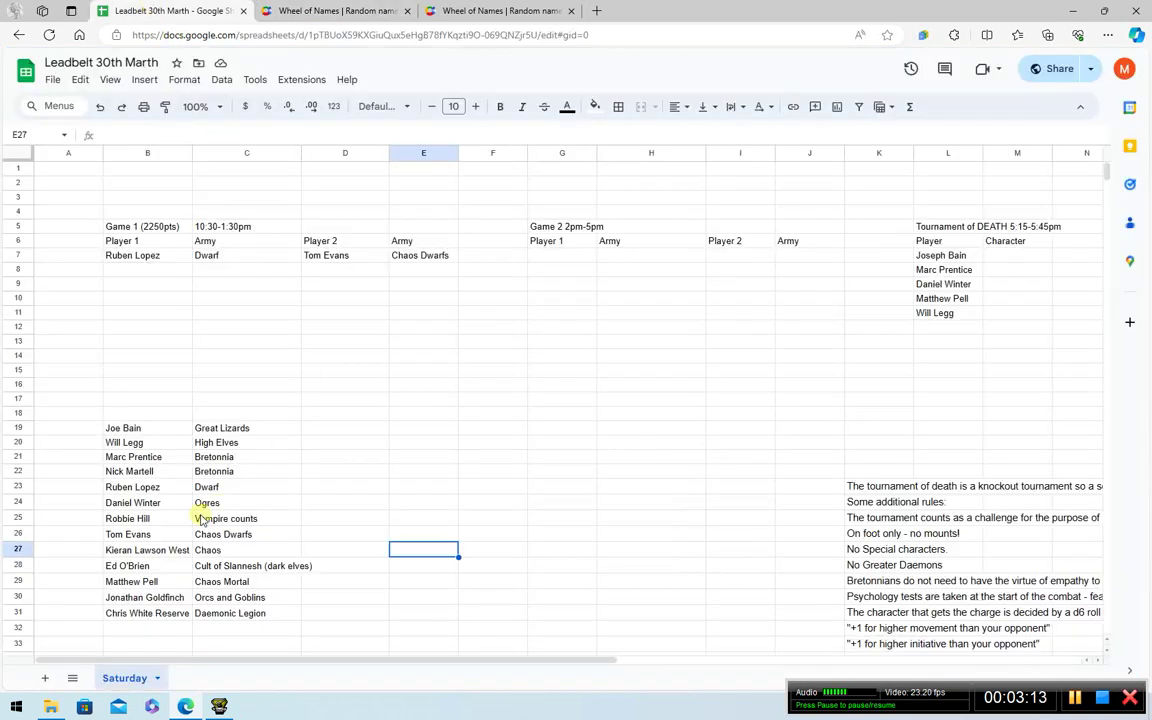
click(305, 8)
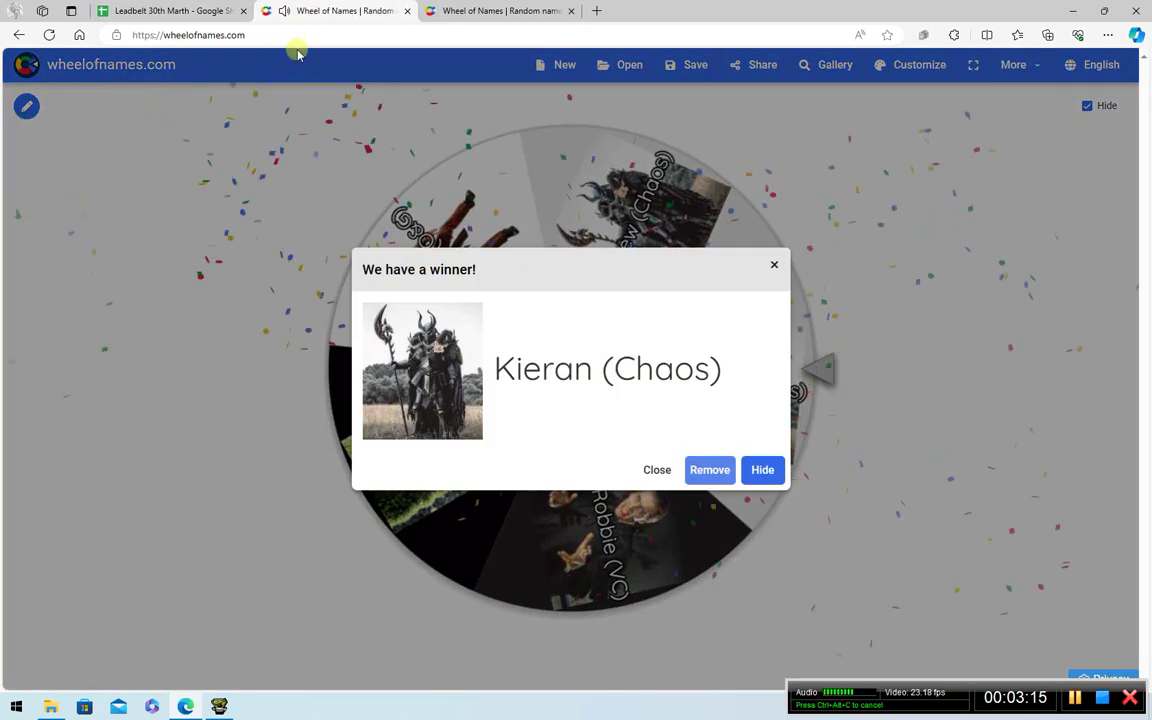
click(149, 8)
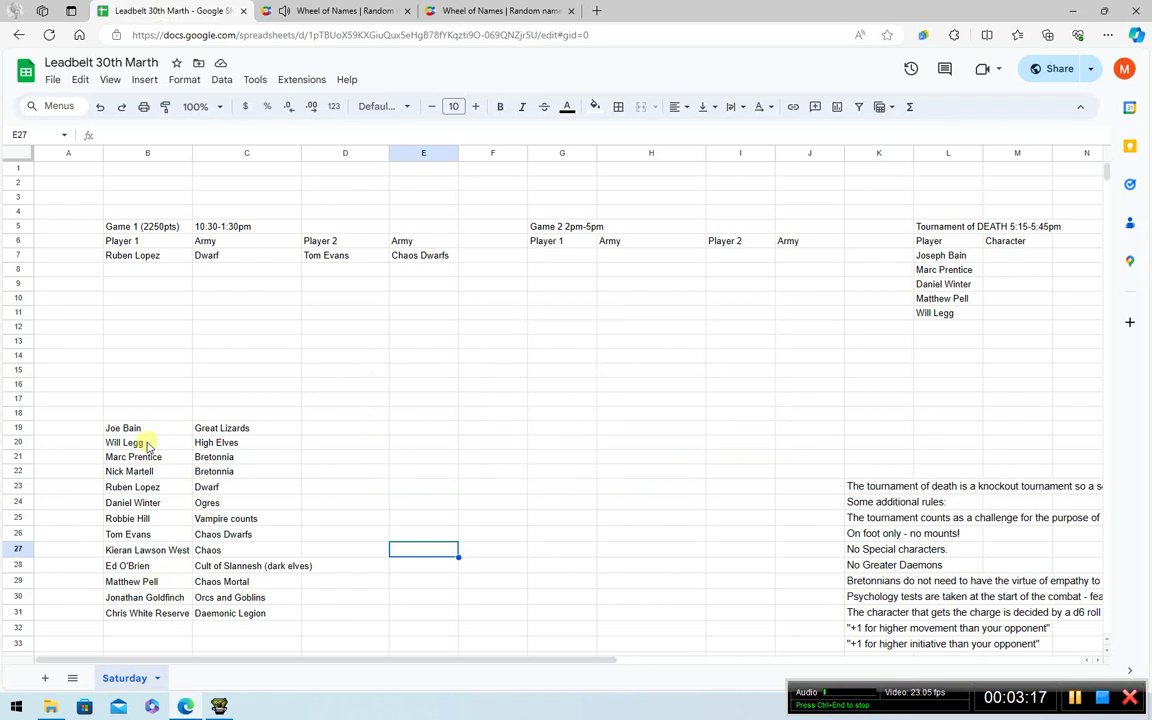
drag(124, 442, 194, 445)
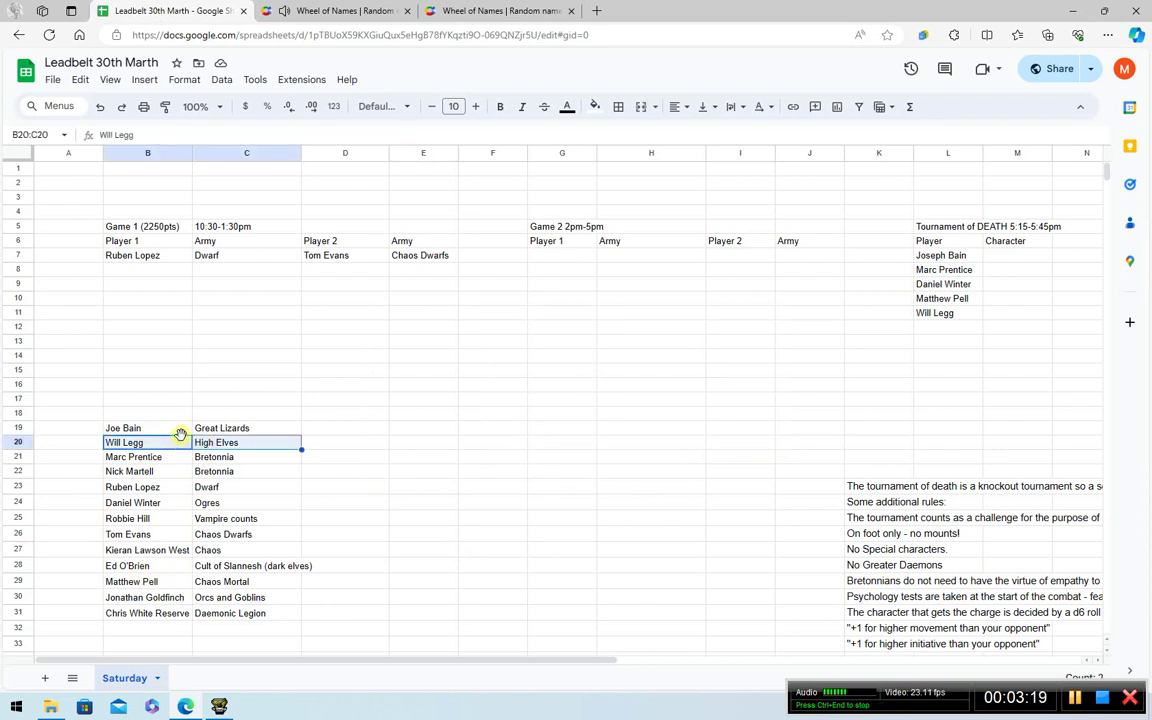
drag(181, 433, 166, 282)
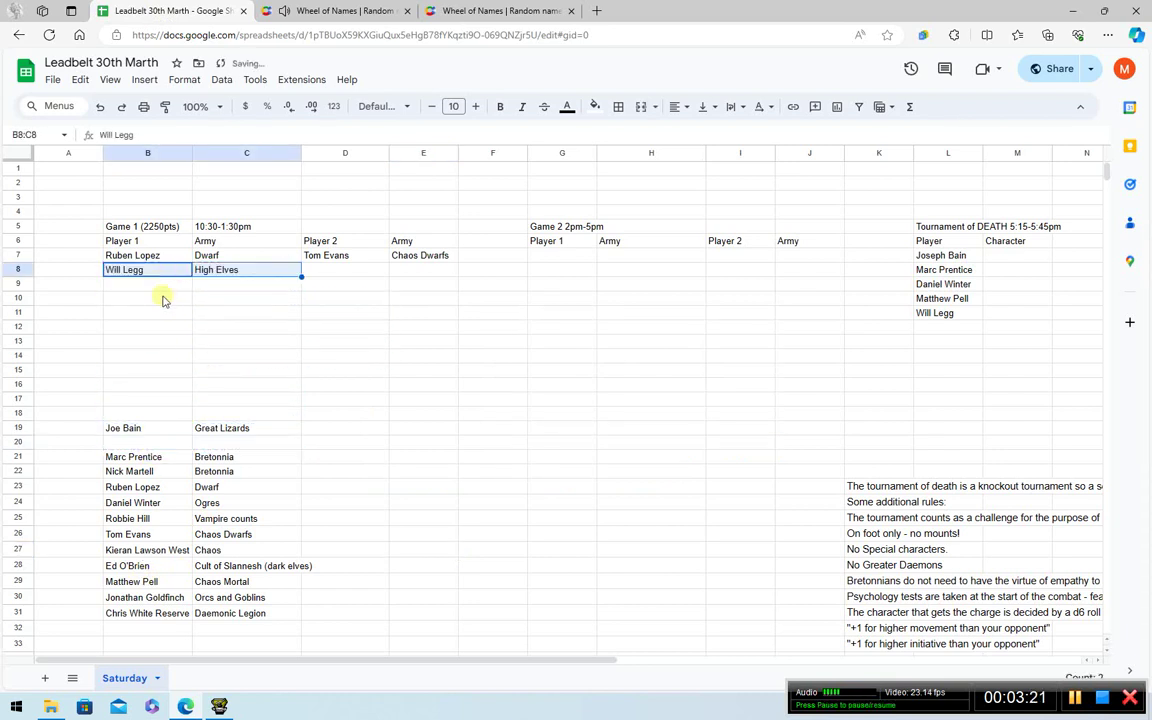
drag(144, 553, 368, 276)
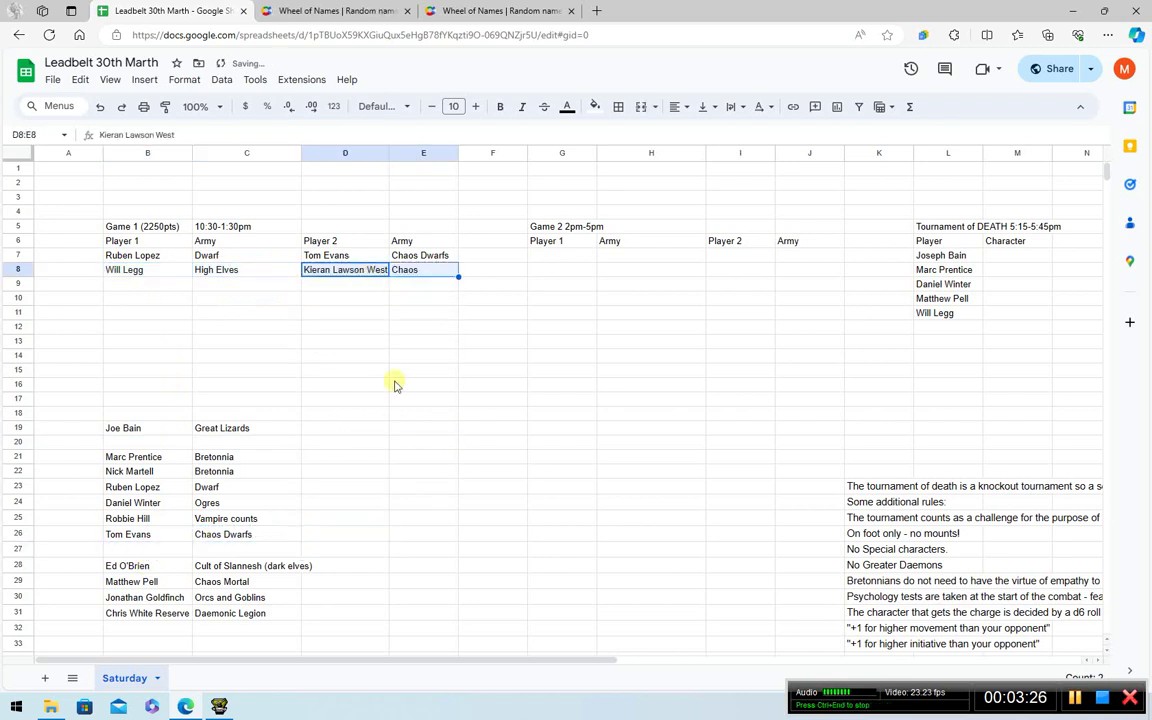
click(480, 10)
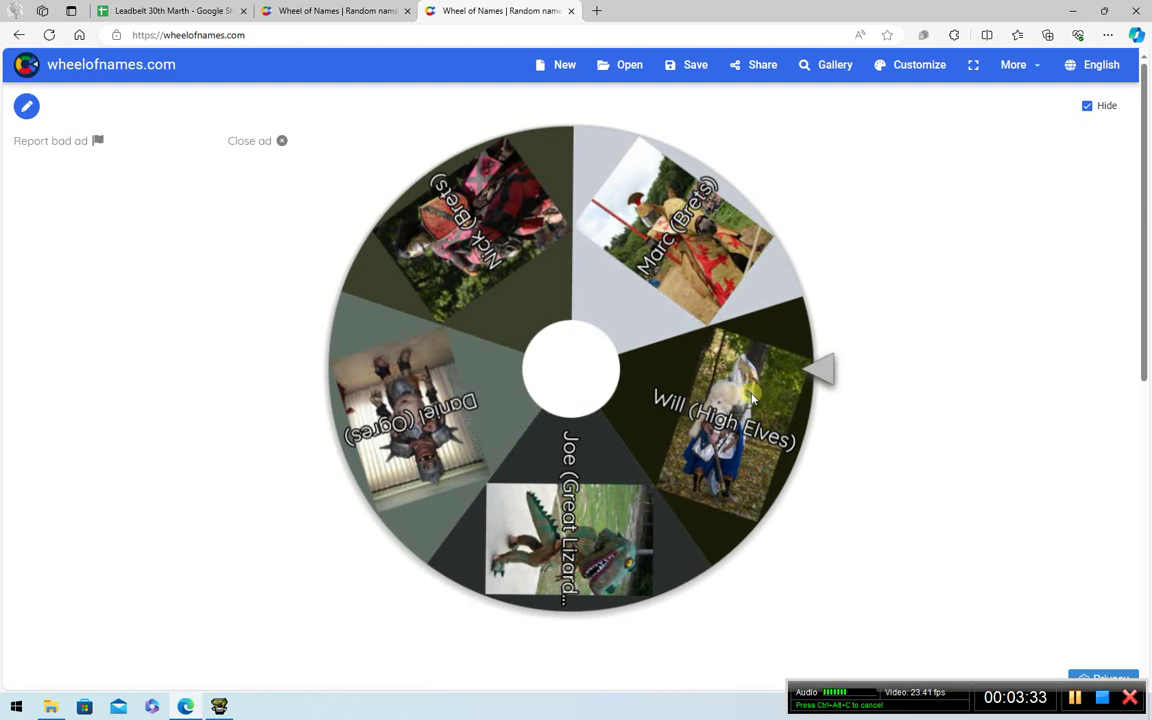
Spin both wheels, drawing Matthew (Chaos) and Marc (Brets) as the next opponents.
click(672, 332)
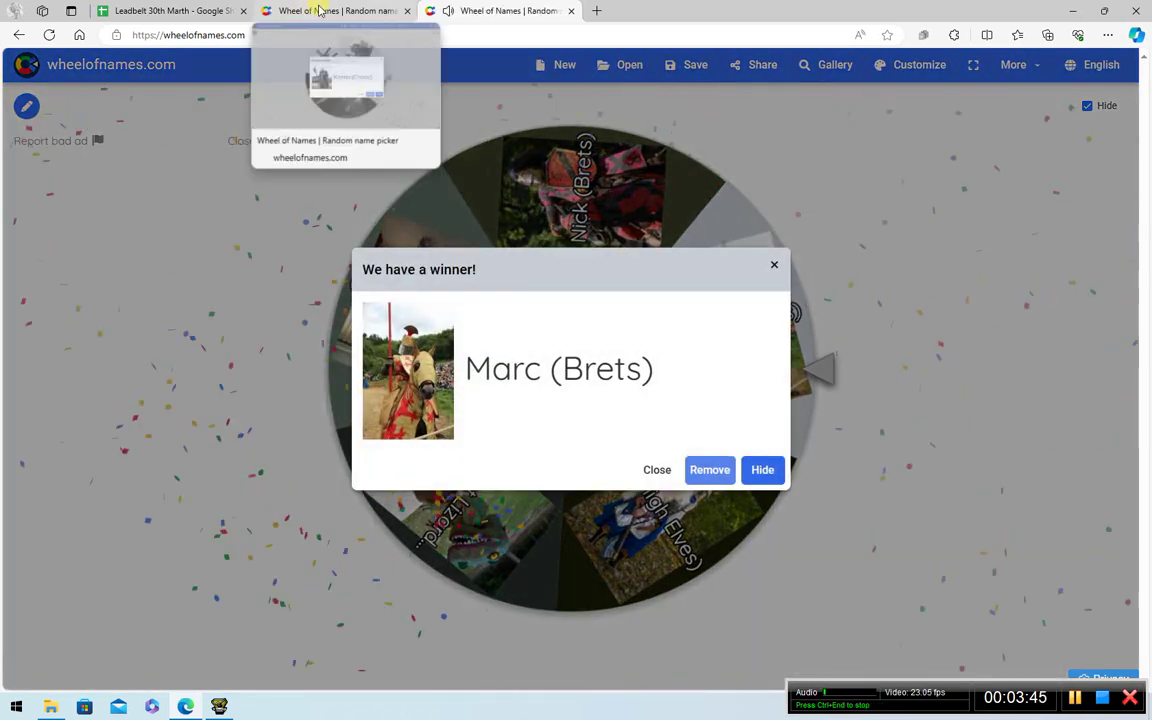
click(323, 13)
click(773, 267)
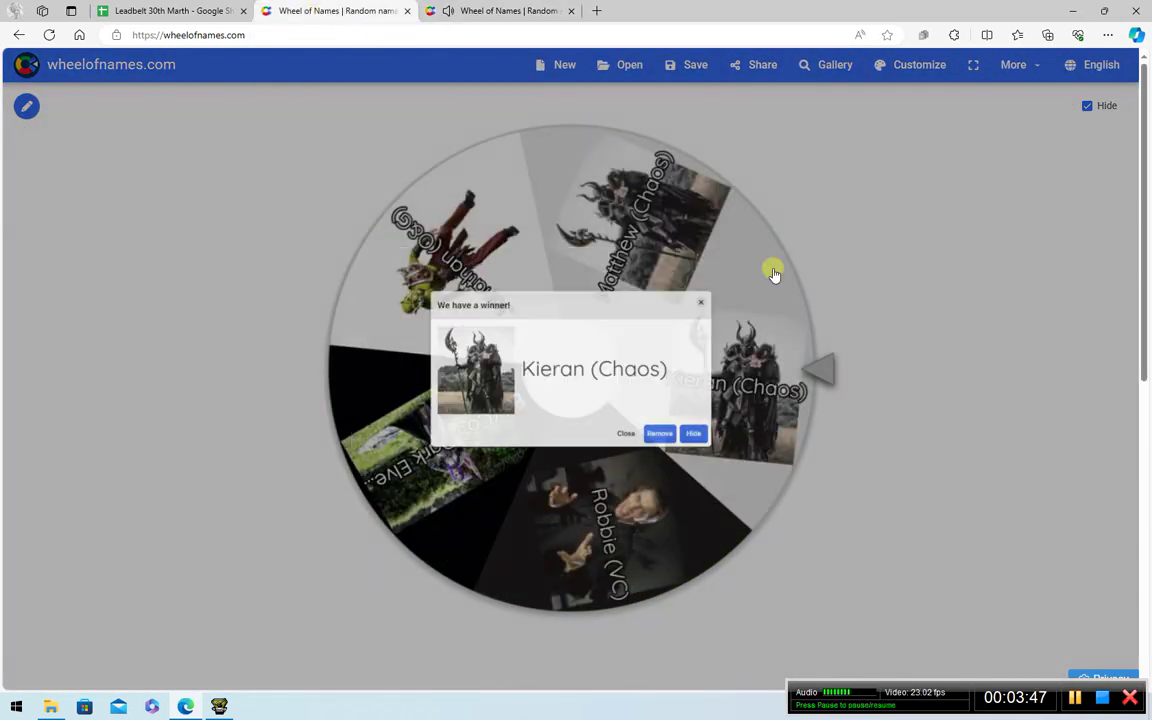
click(771, 311)
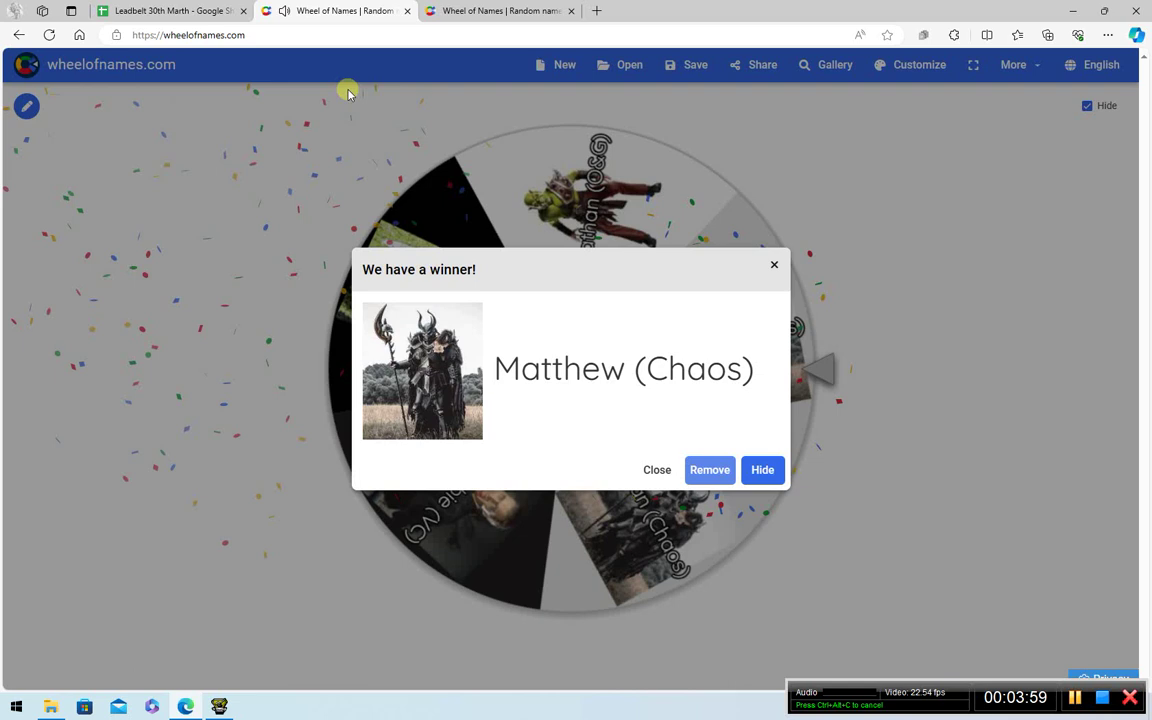
click(118, 10)
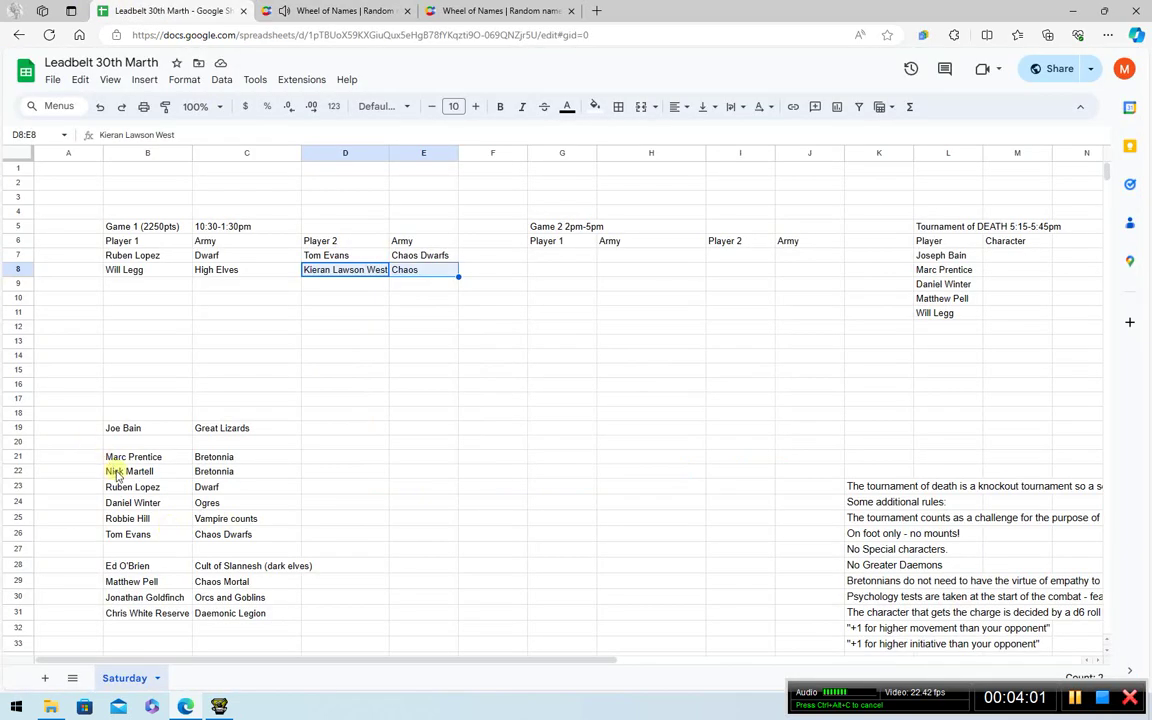
drag(125, 457, 205, 286)
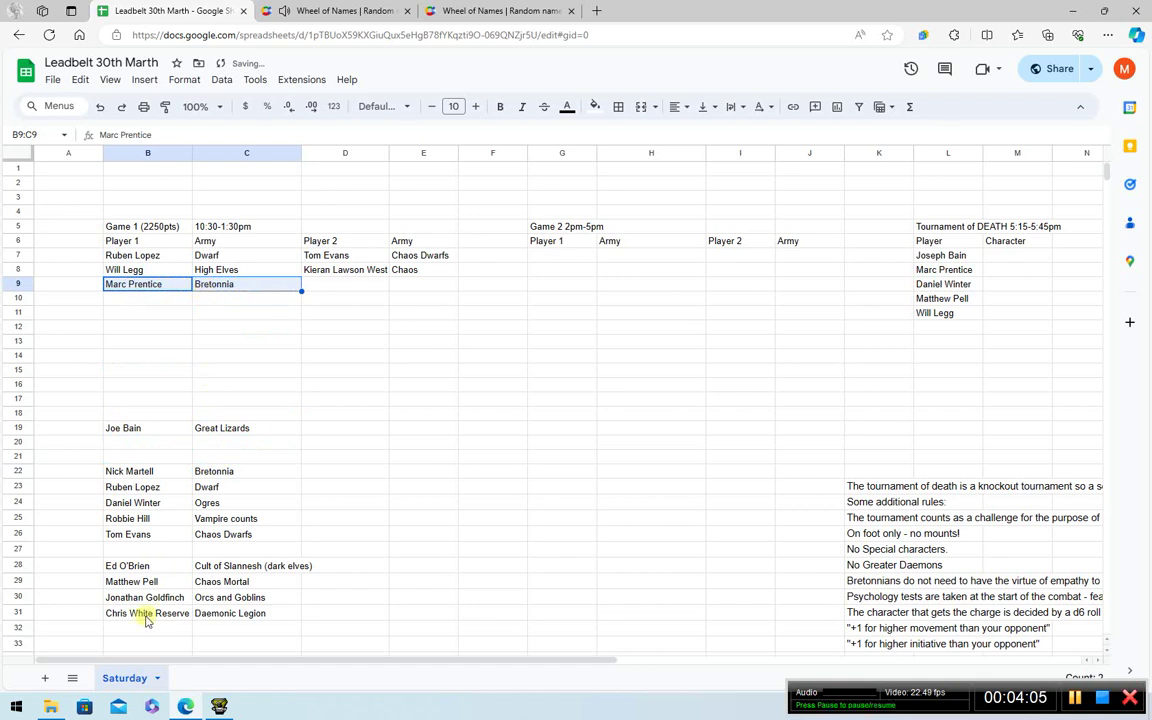
drag(146, 585, 265, 586)
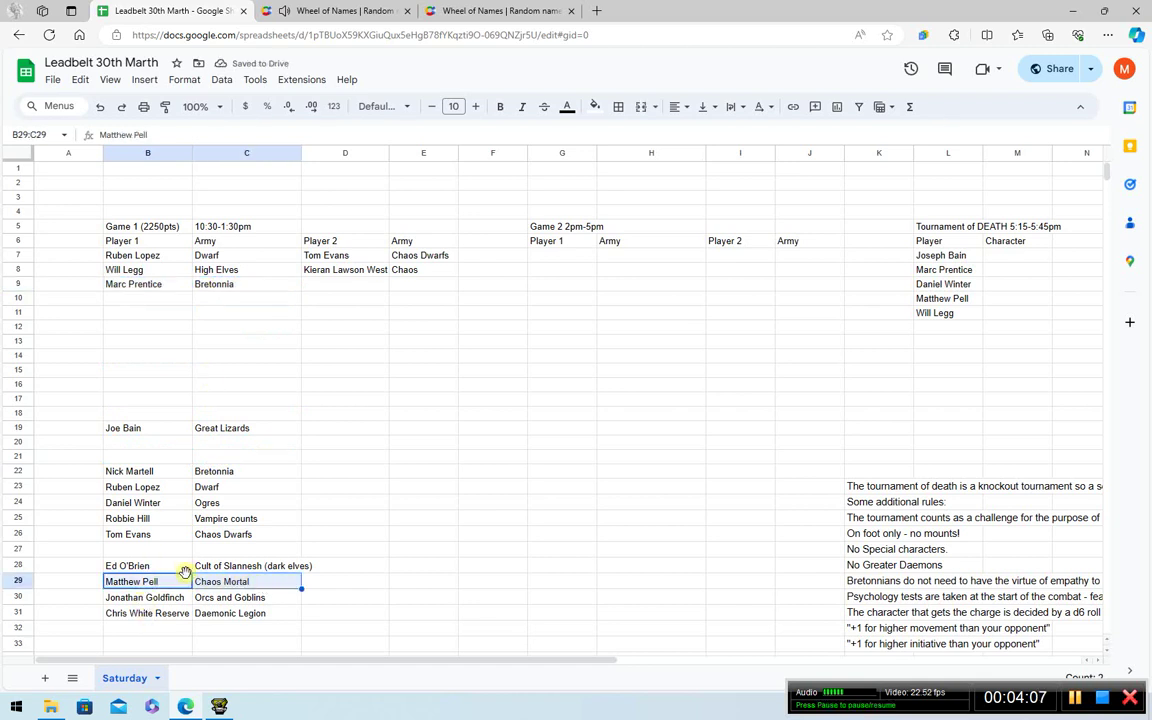
drag(185, 572, 238, 542)
drag(347, 293, 348, 295)
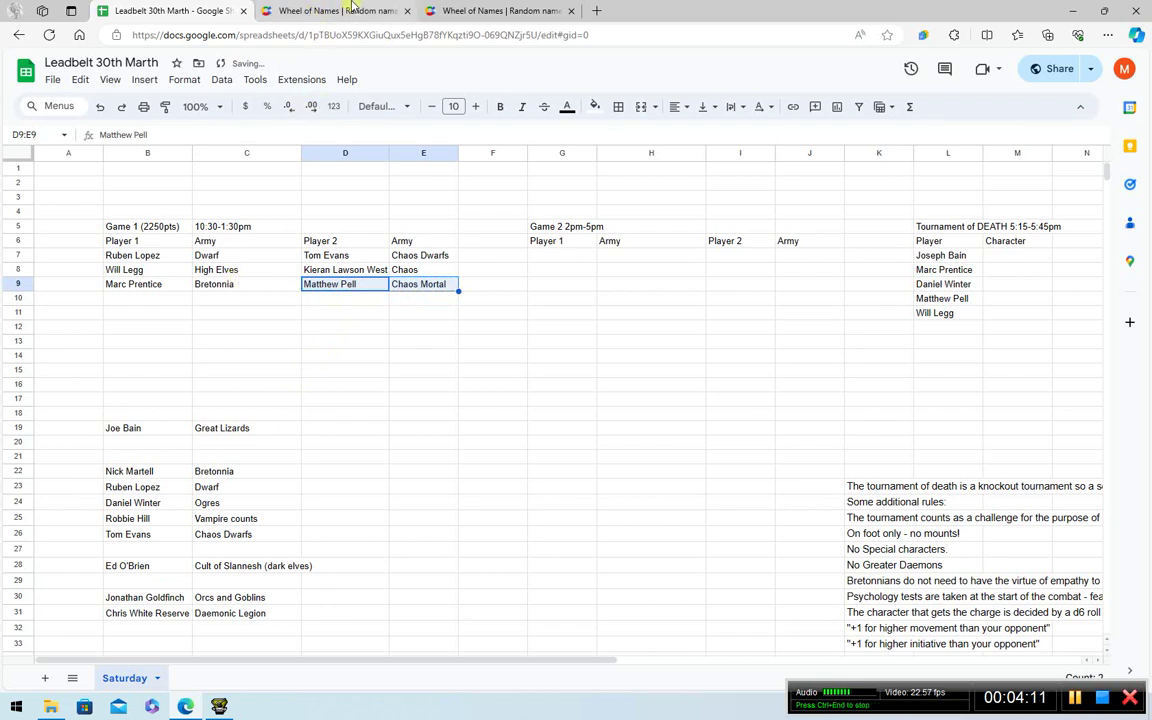
Clear both winner popups and spin the players' wheel, drawing Joe (Great Lizards).
click(398, 14)
click(774, 268)
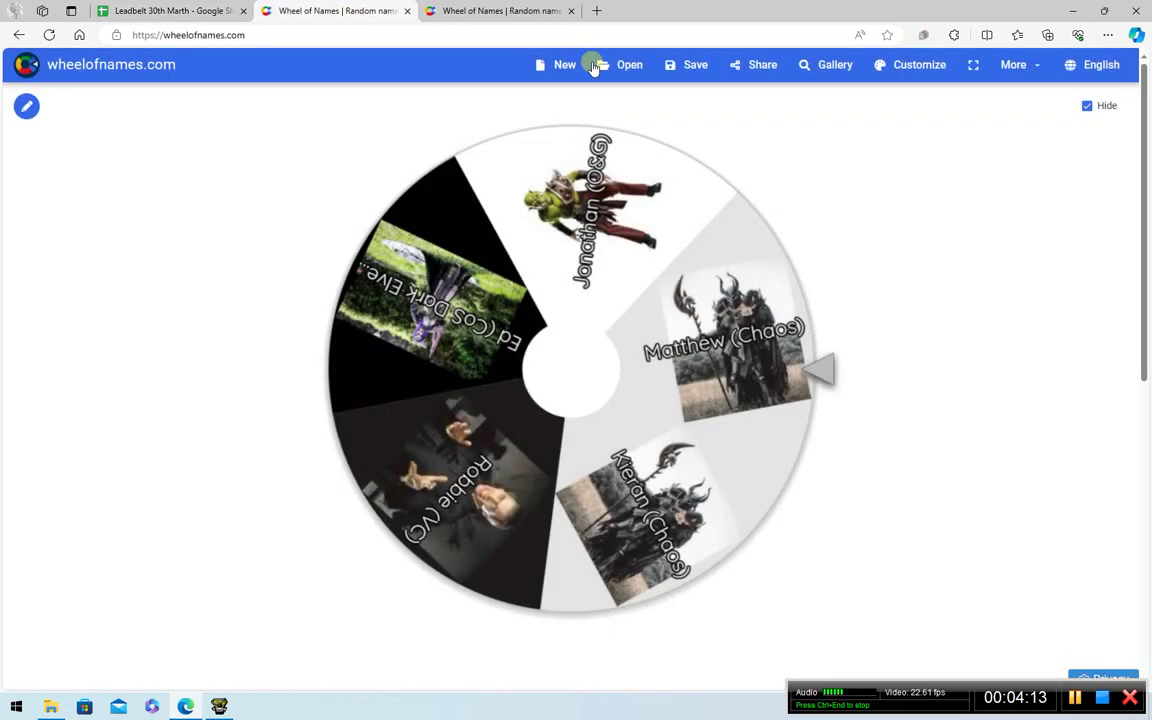
click(515, 12)
click(776, 267)
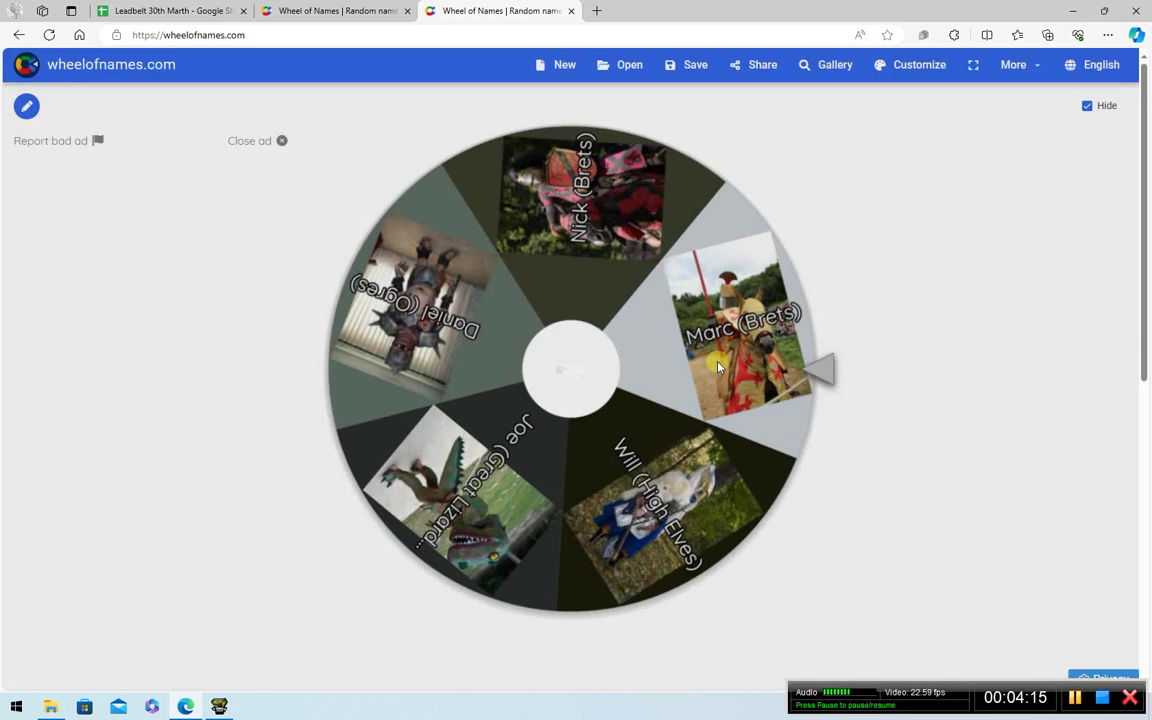
click(757, 390)
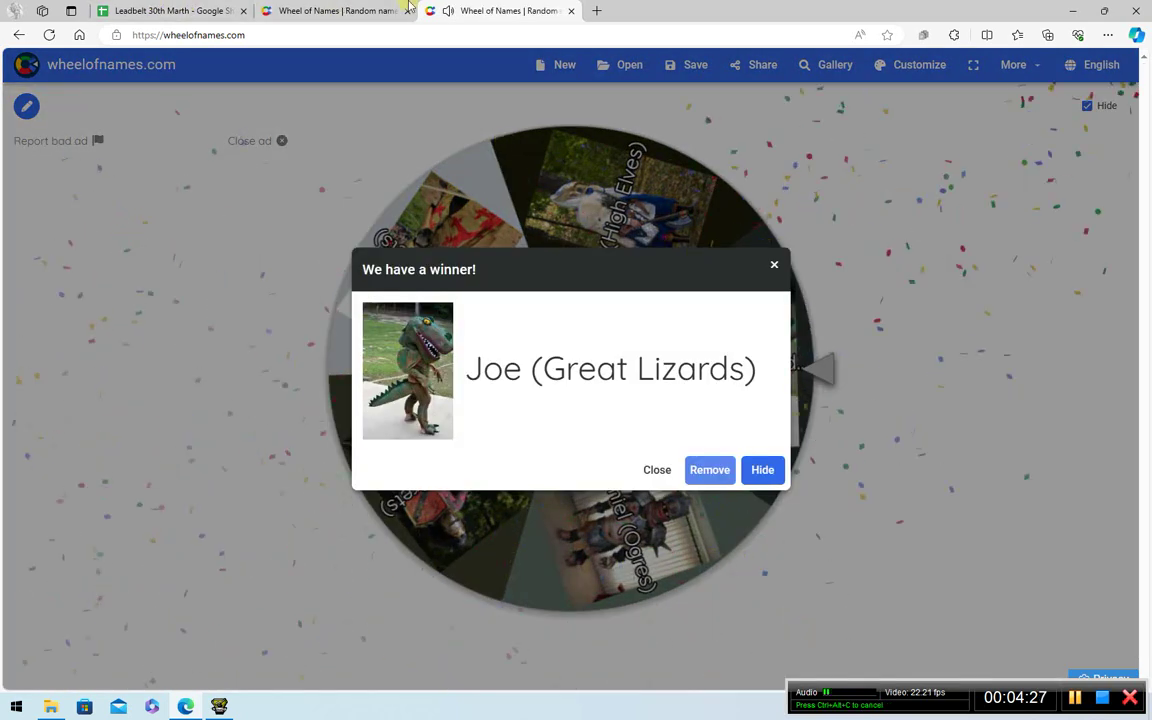
Spin the opponents' wheel, re-spinning after it repeats the already-paired Kieran (Chaos).
click(337, 11)
click(777, 380)
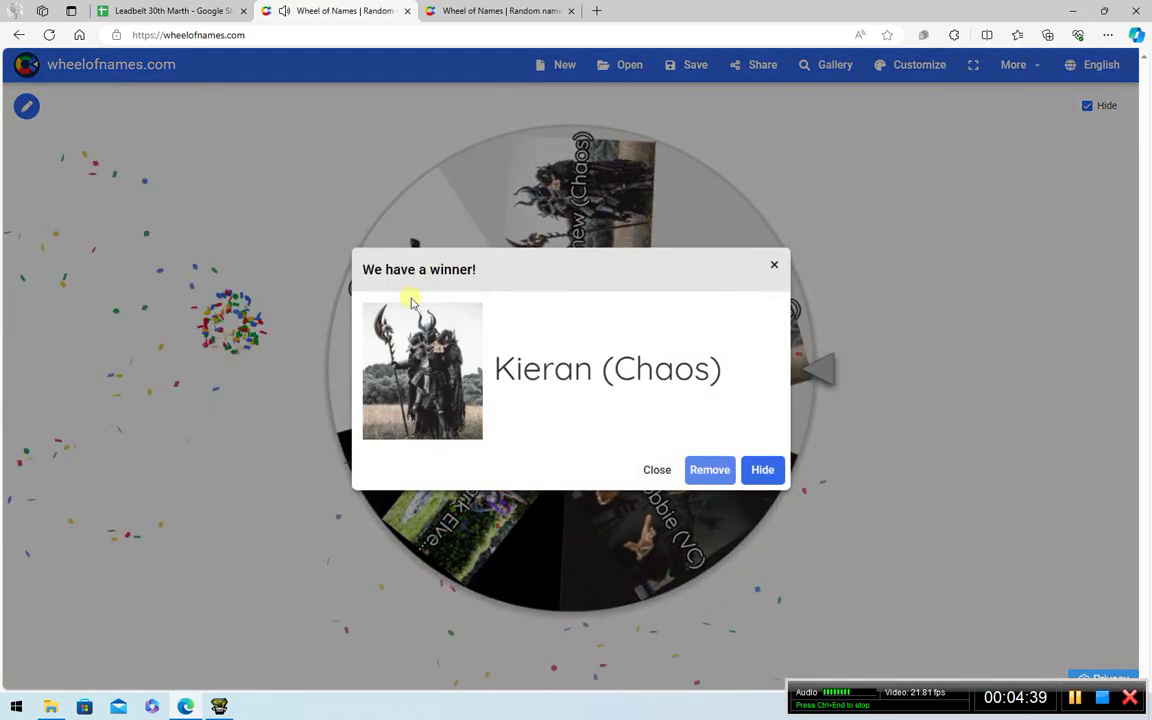
click(775, 266)
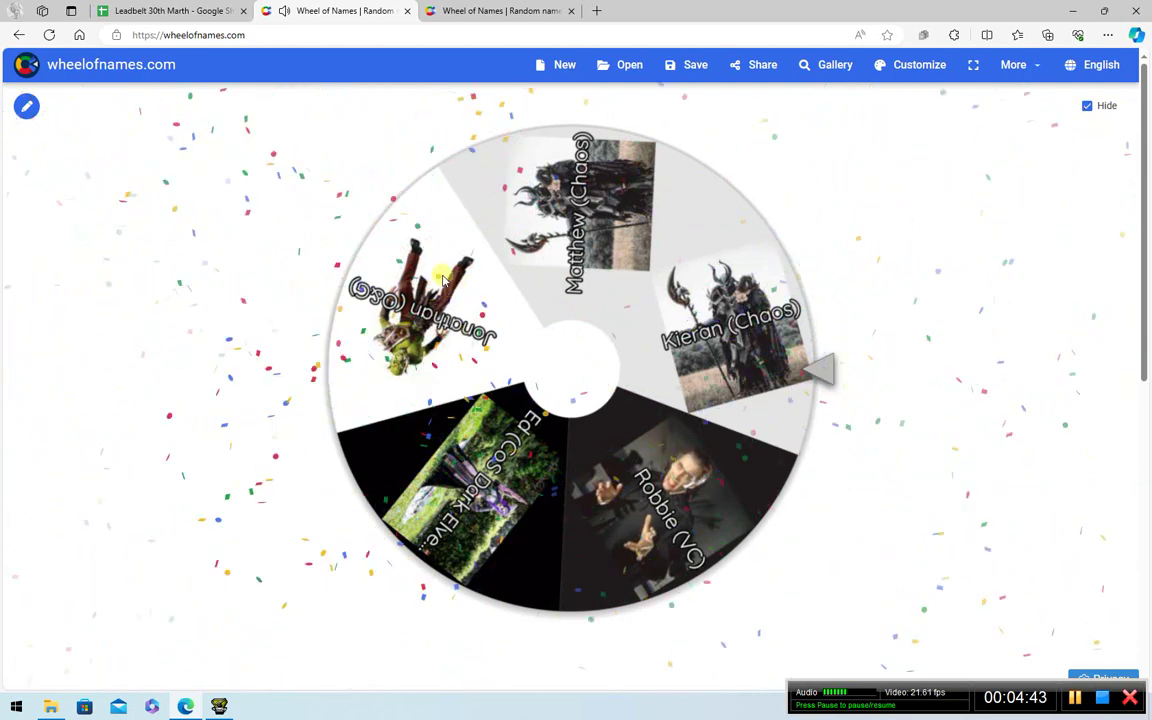
click(450, 192)
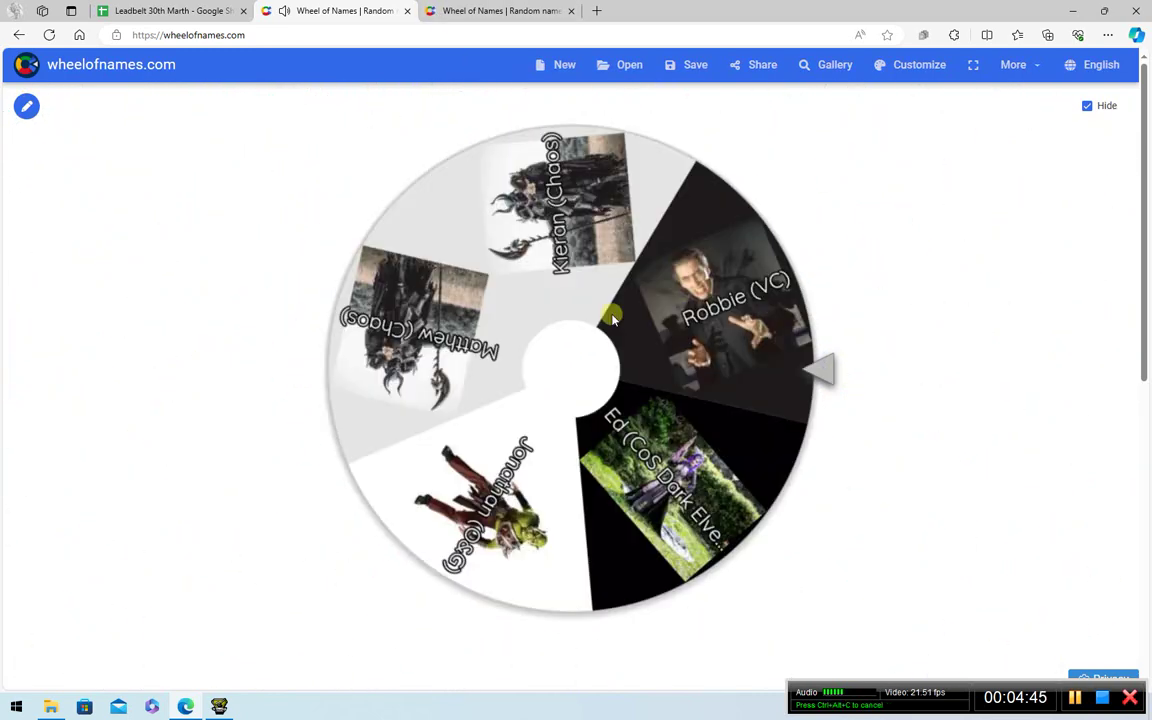
click(166, 9)
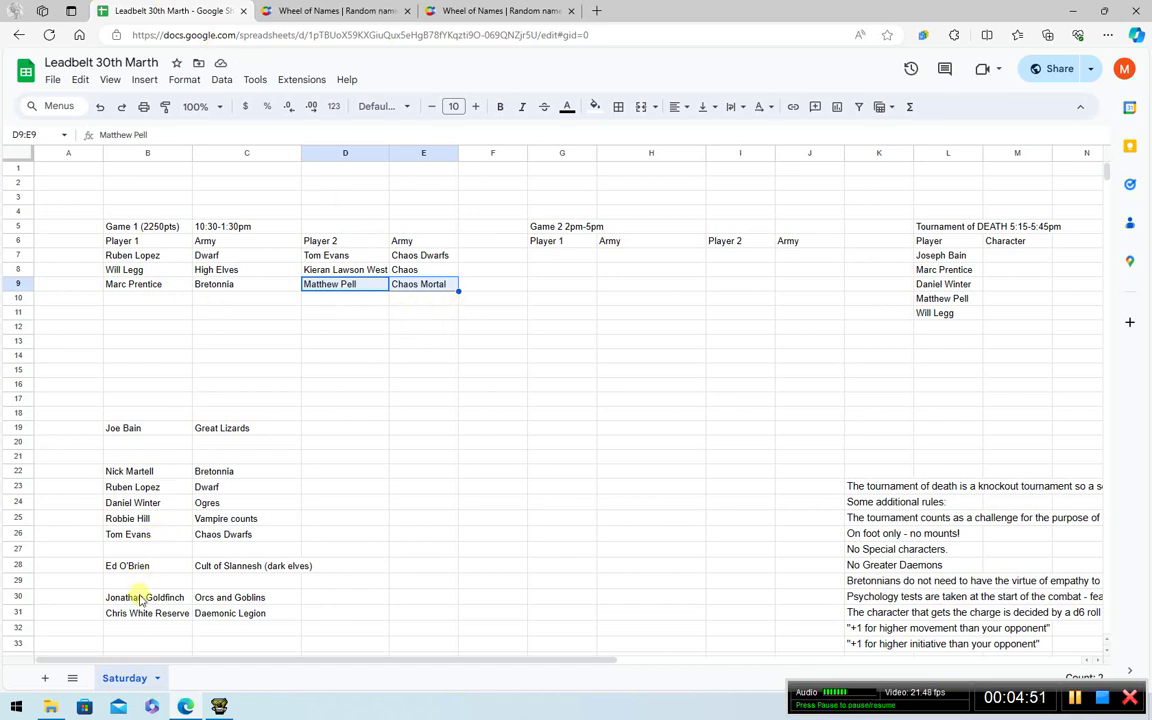
drag(140, 598, 341, 309)
drag(126, 429, 238, 296)
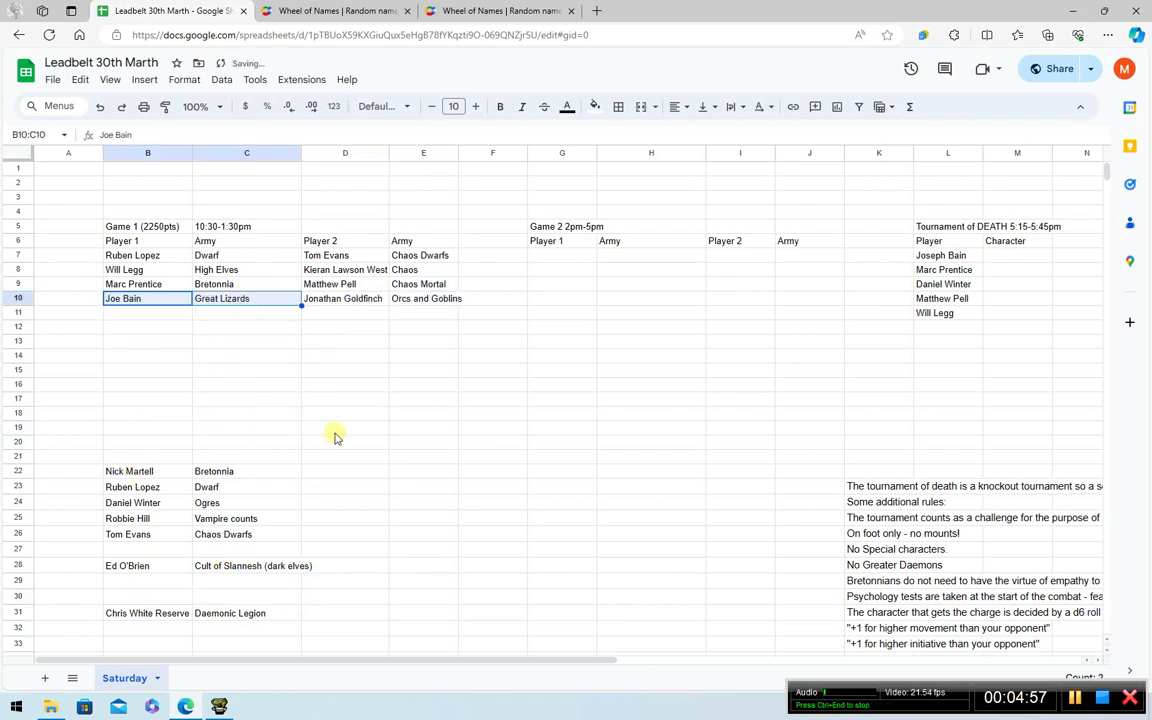
click(418, 372)
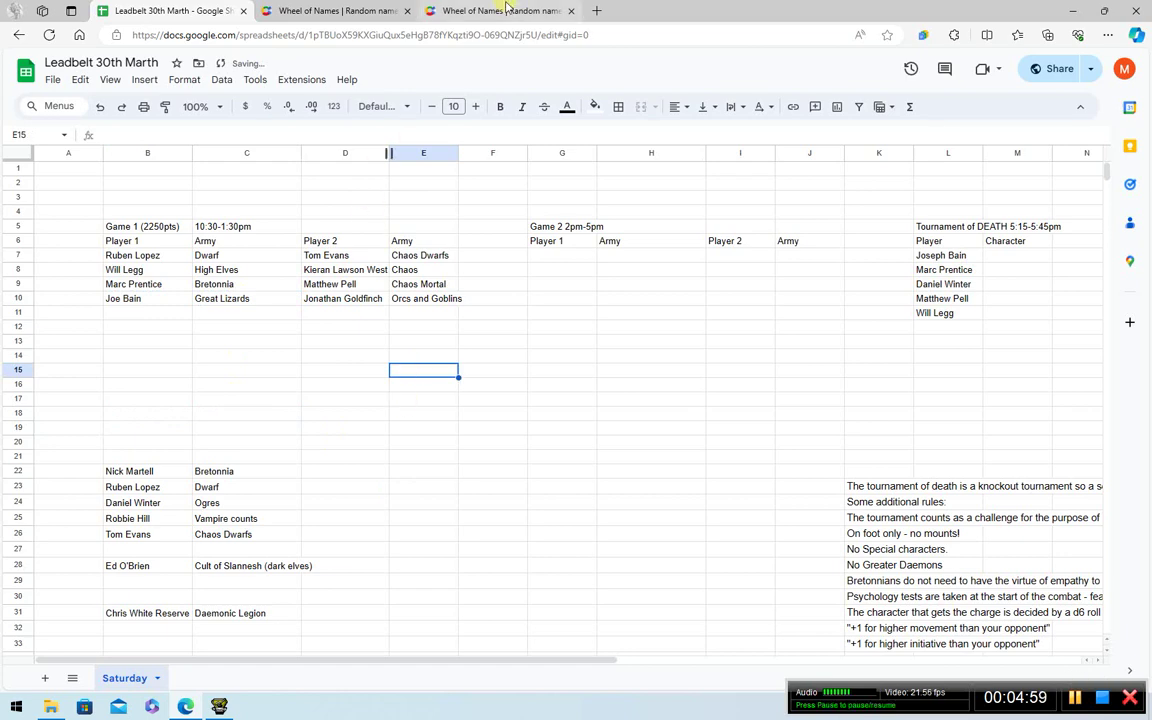
Dismiss the previous winner on the players' wheel and spin it for the next player.
click(500, 11)
click(777, 268)
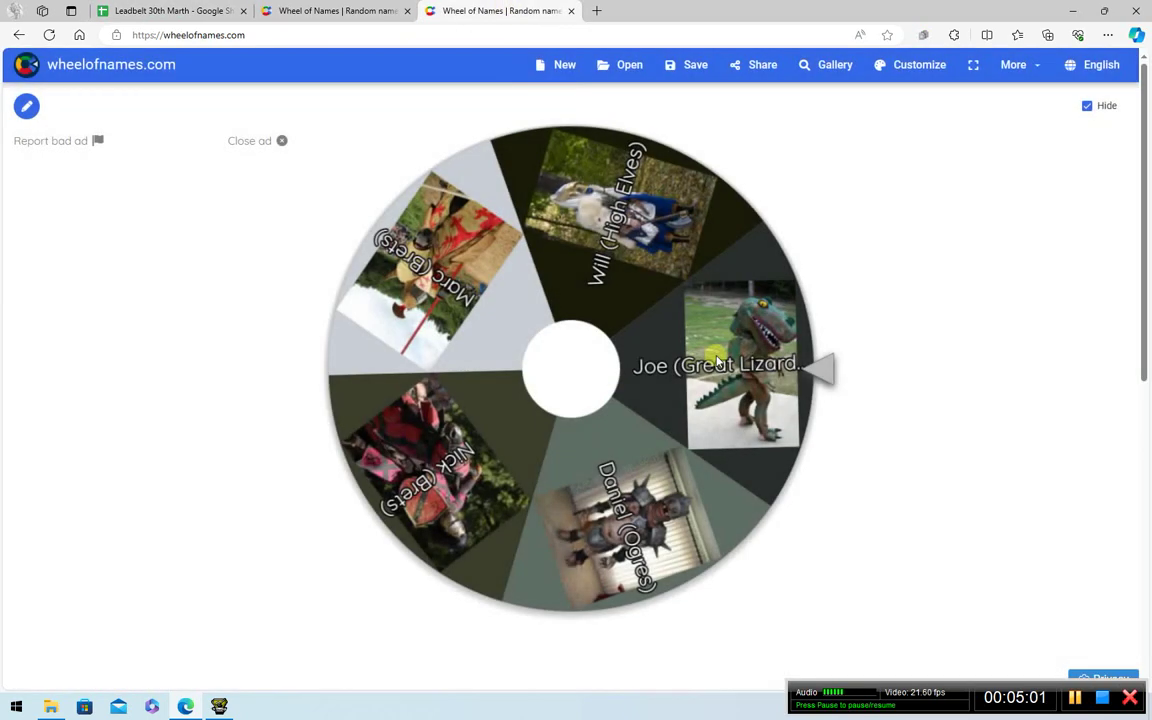
click(649, 320)
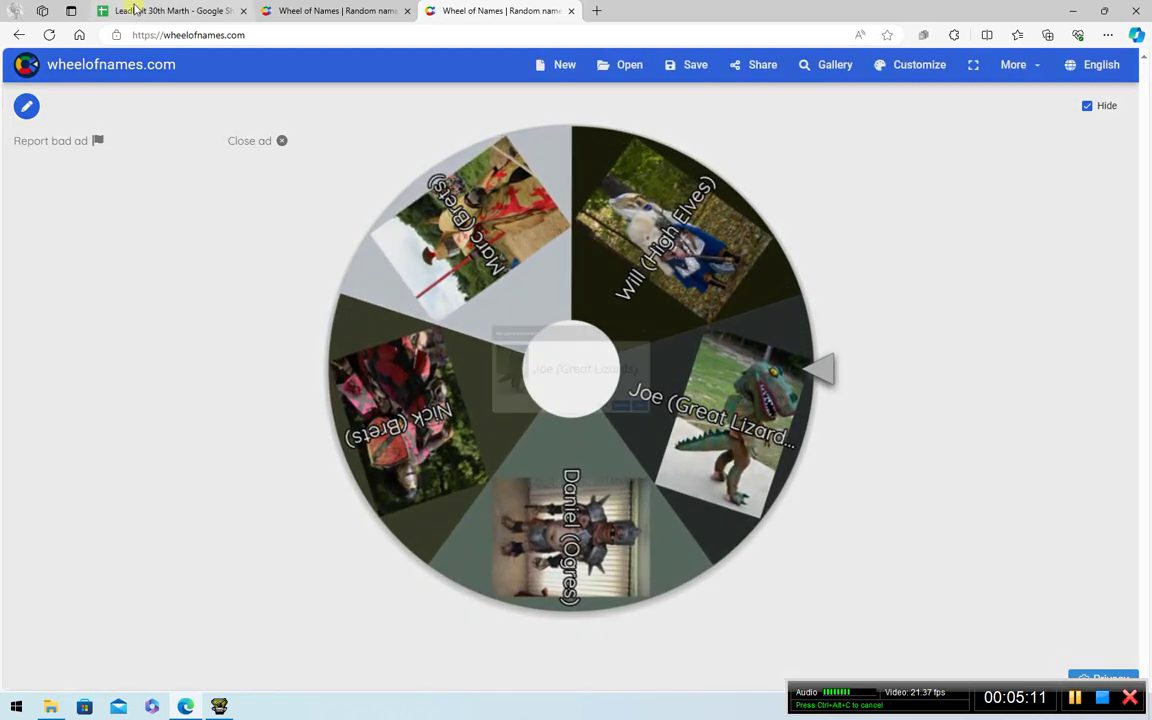
click(140, 11)
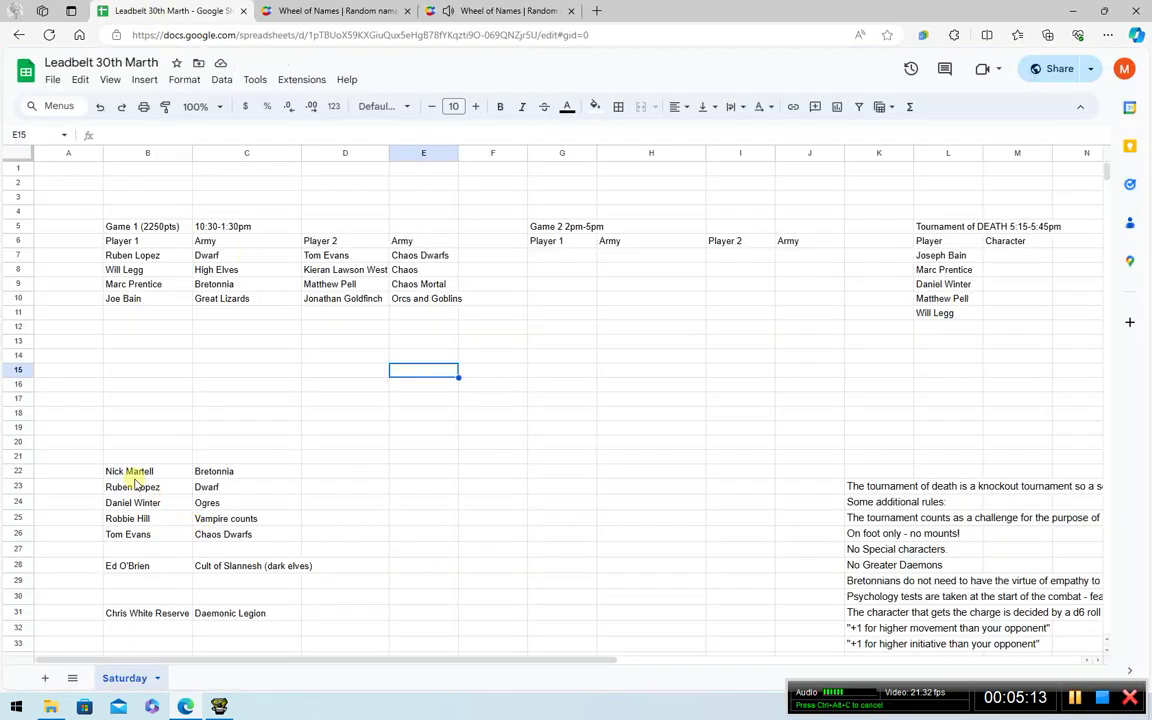
drag(137, 474, 216, 316)
click(214, 459)
click(366, 442)
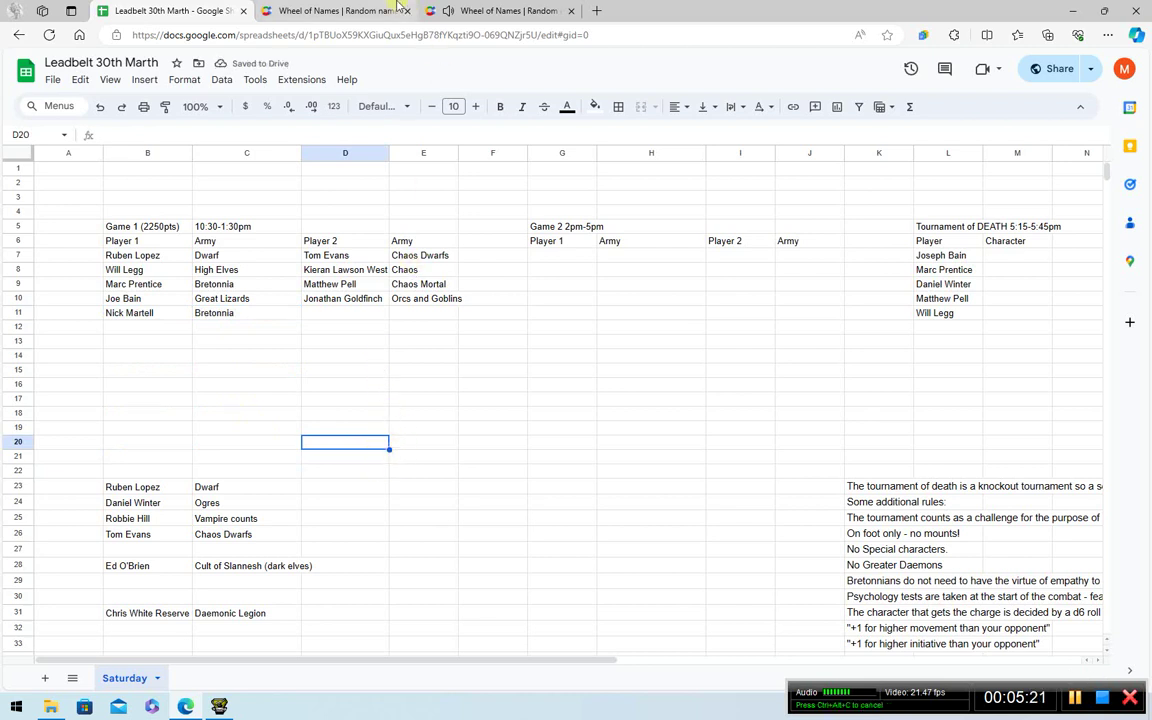
Clear the Matthew (Chaos) result and re-spin the opponents' wheel, which lands on Jonathan (O&G).
click(318, 11)
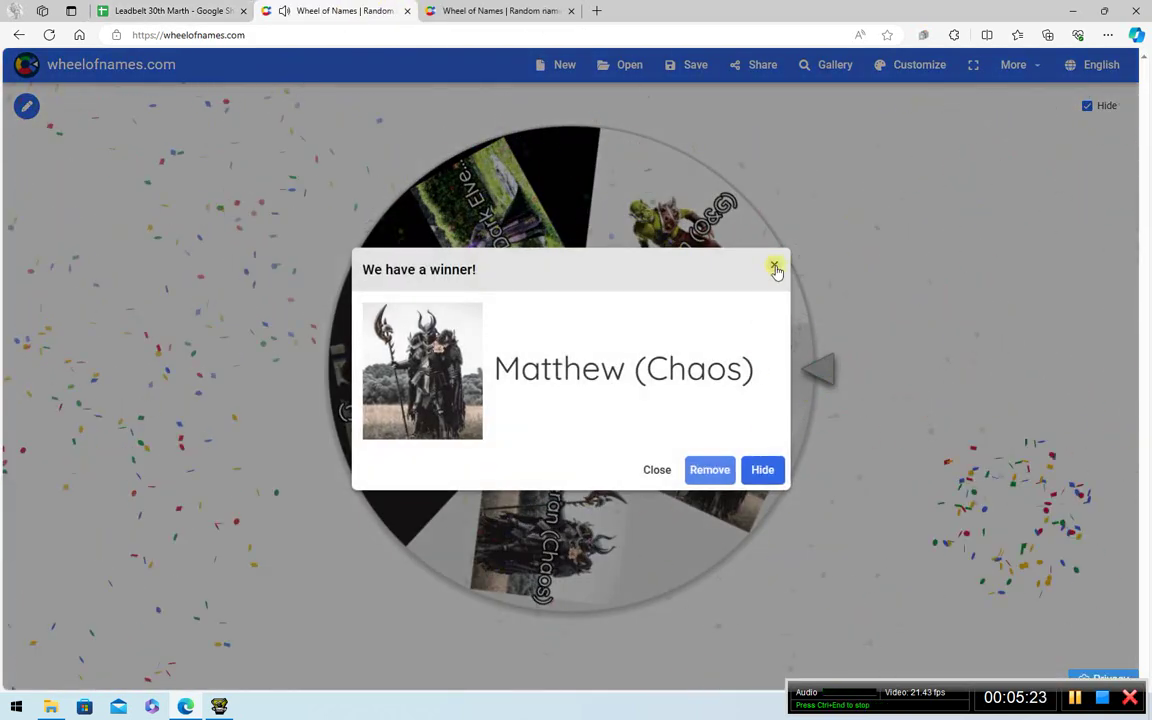
click(774, 265)
click(761, 368)
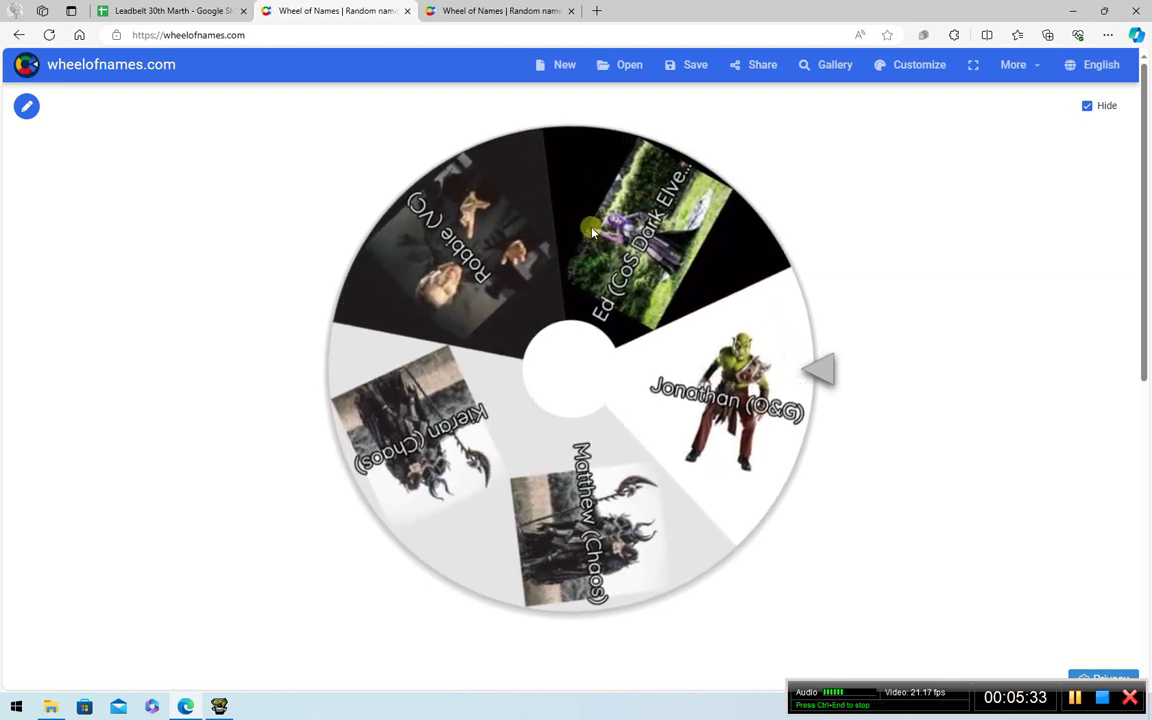
click(204, 14)
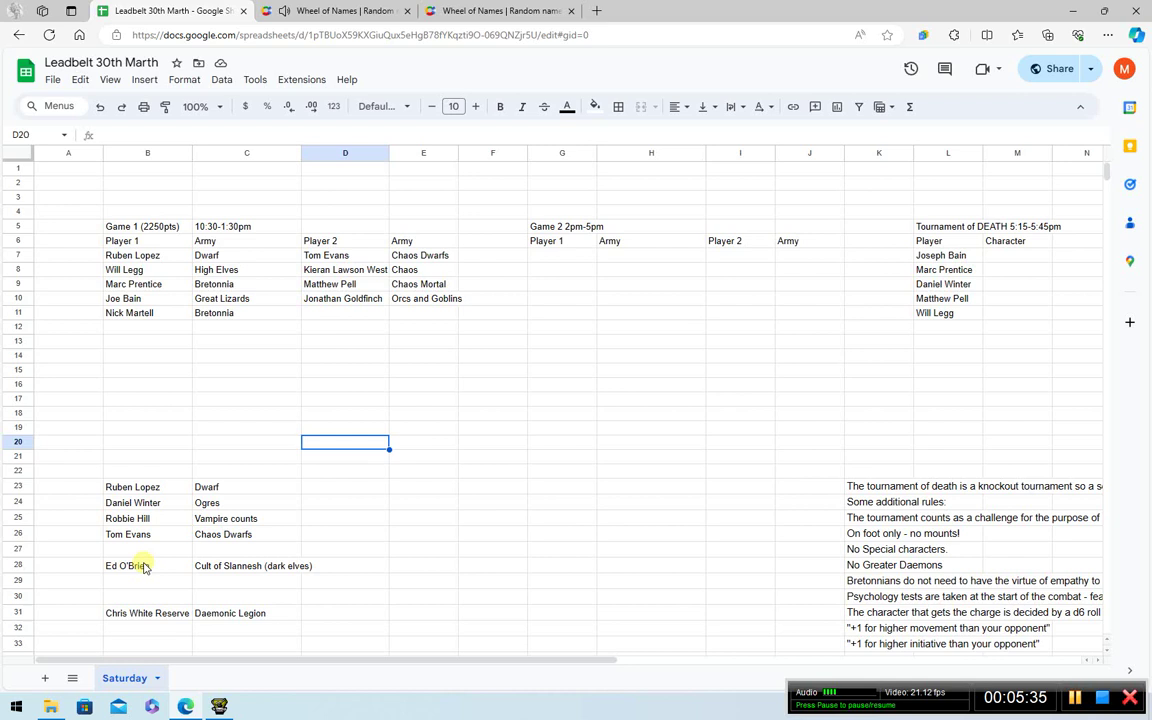
Move Ed O'Brien (Cult of Slannesh) into D11:E11 opposite Nick Martell in Game 1.
drag(144, 567, 218, 565)
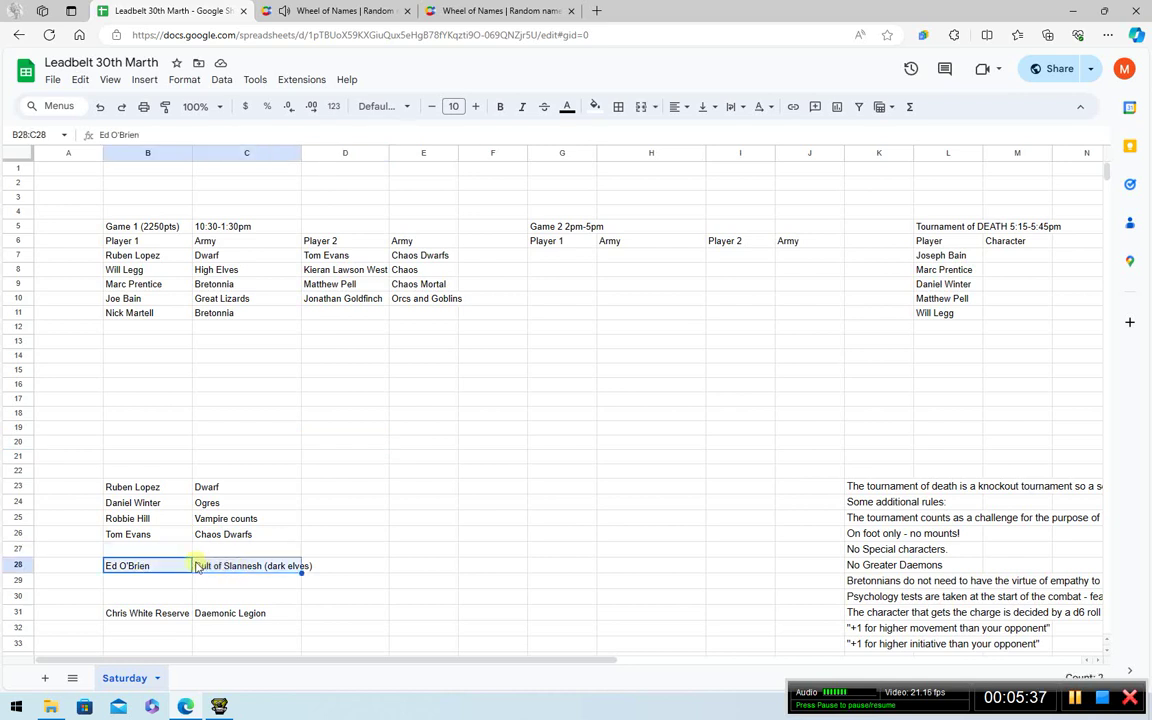
drag(193, 566, 381, 314)
click(294, 539)
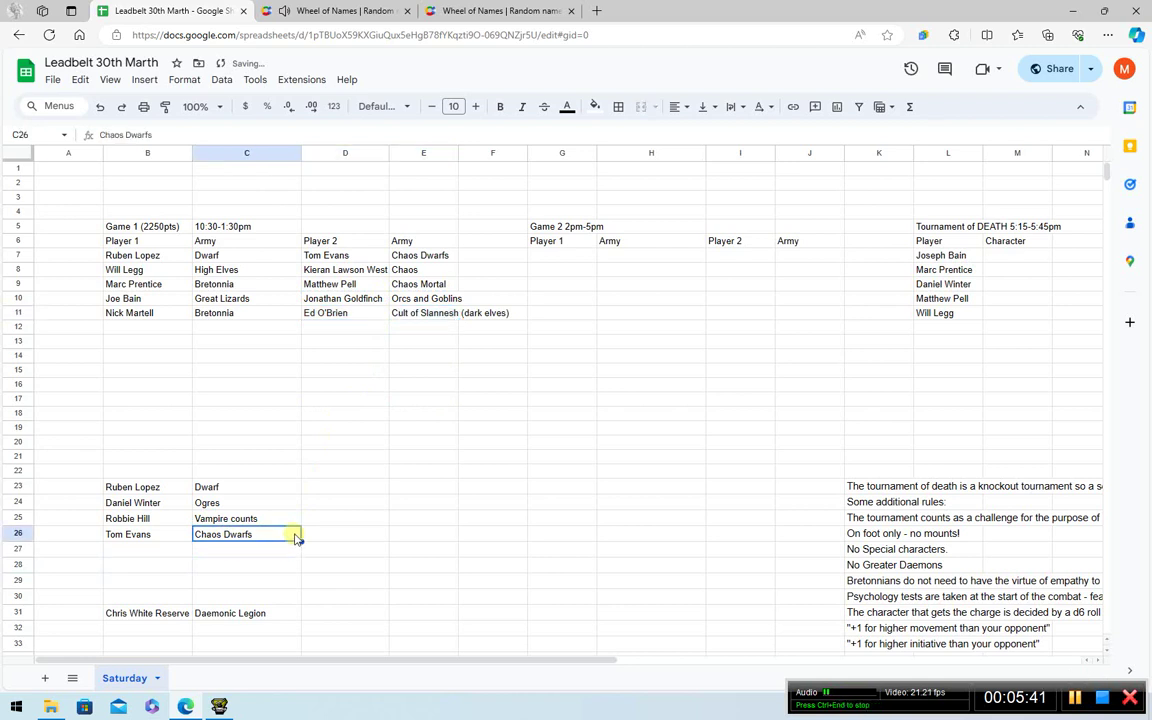
click(157, 521)
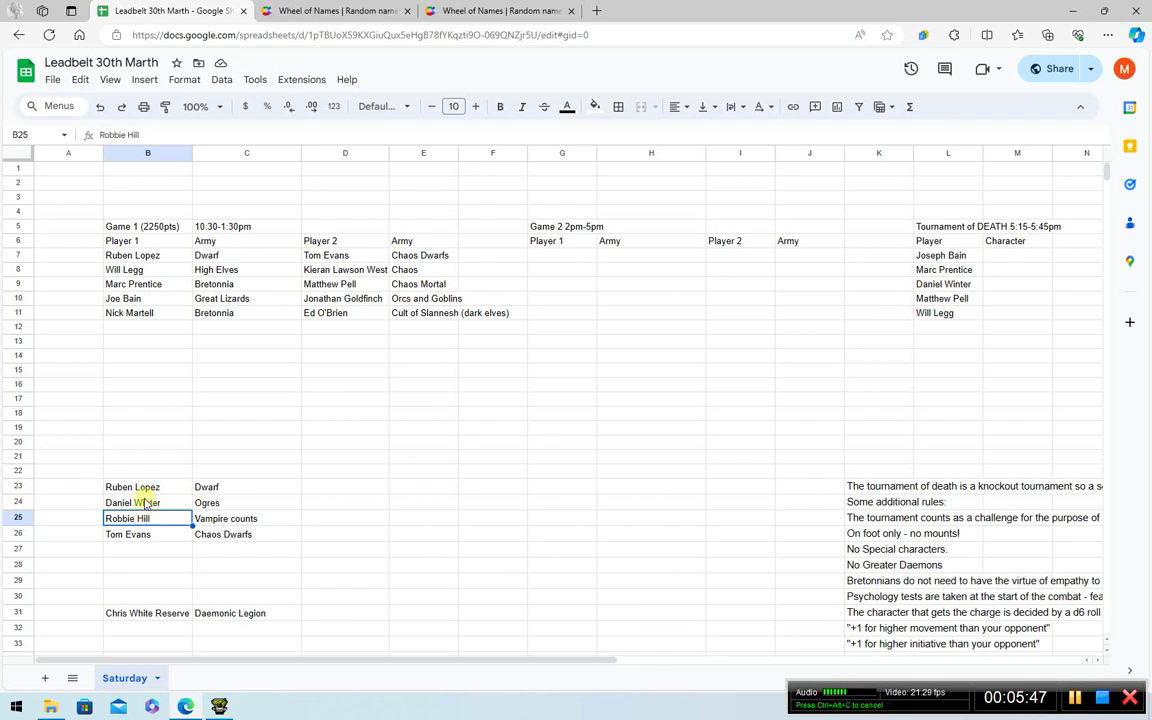
drag(146, 503, 227, 320)
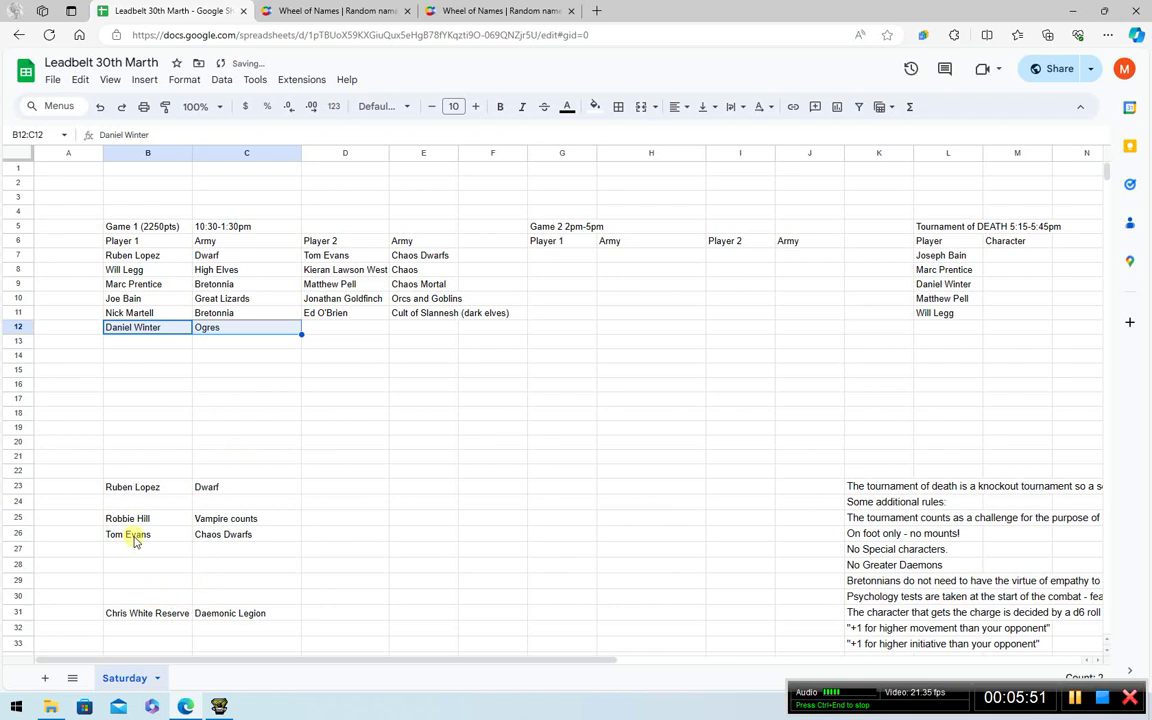
drag(137, 521, 421, 336)
drag(345, 428, 342, 442)
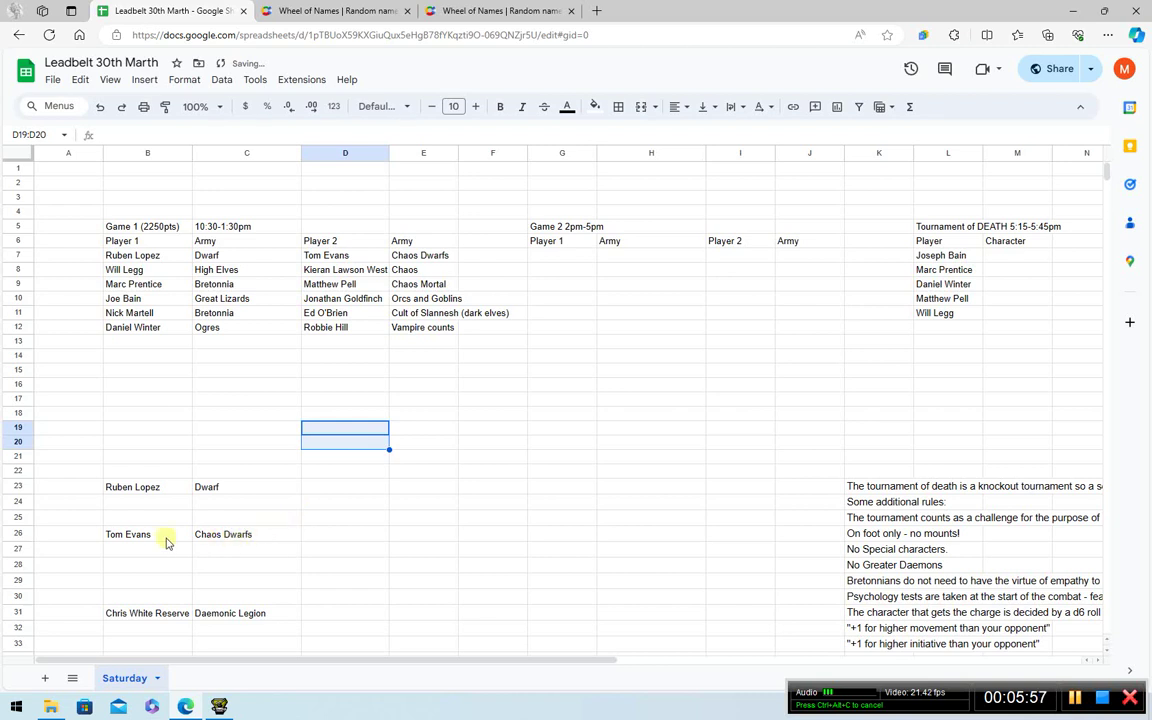
drag(167, 542, 226, 489)
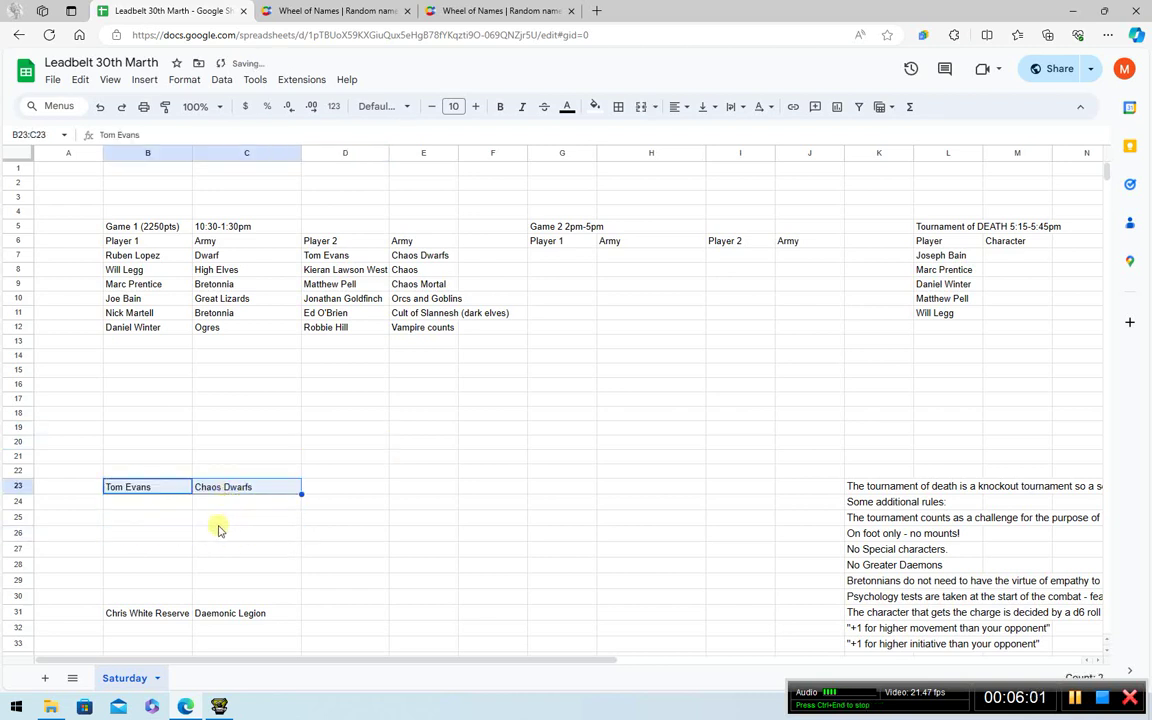
key(ctrl+z)
click(318, 536)
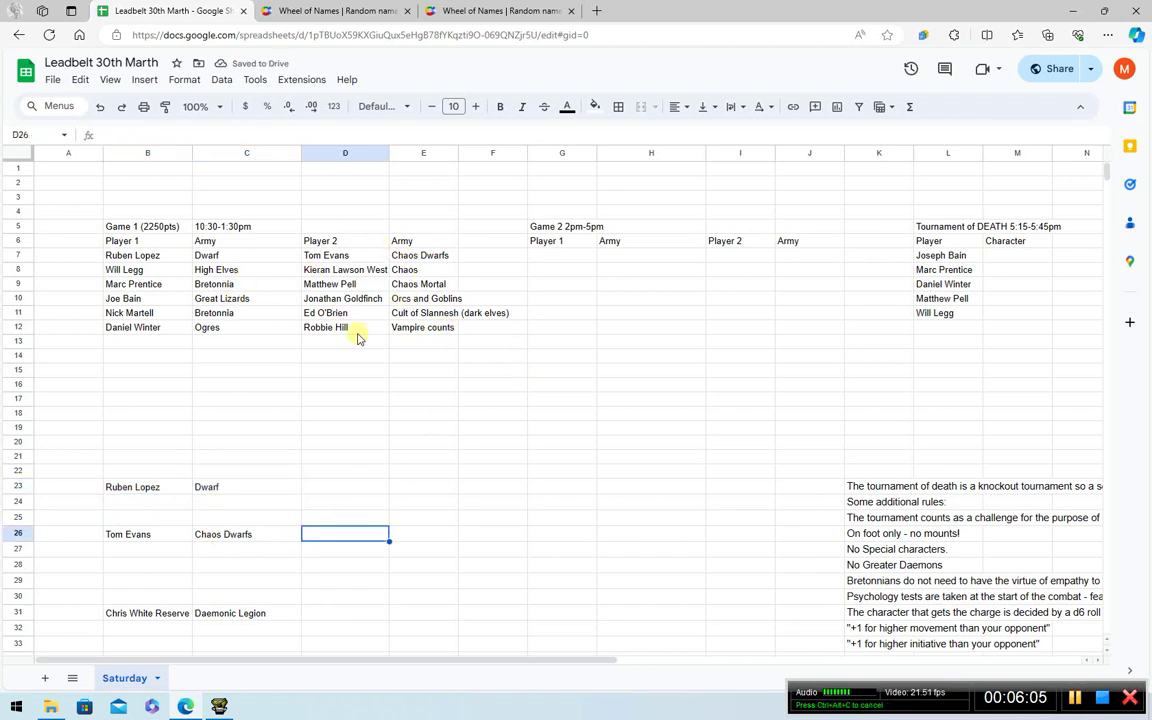
Dismiss the winner on the second wheel and add a new entry named Tom.
click(335, 11)
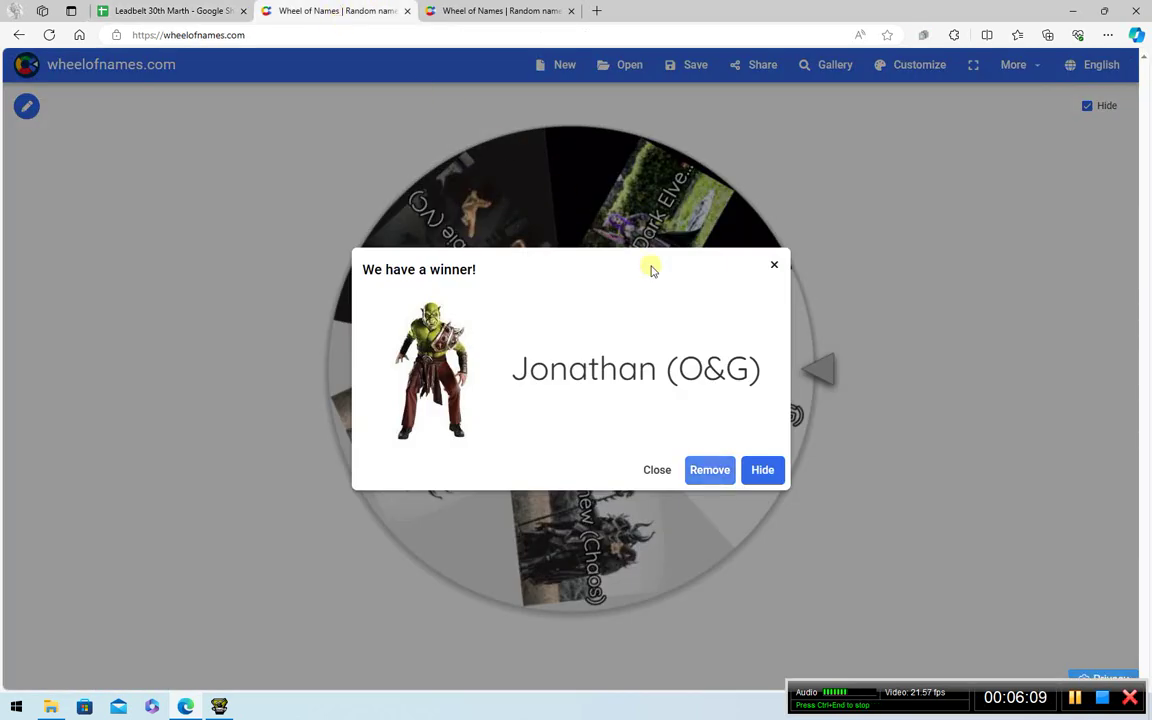
click(776, 266)
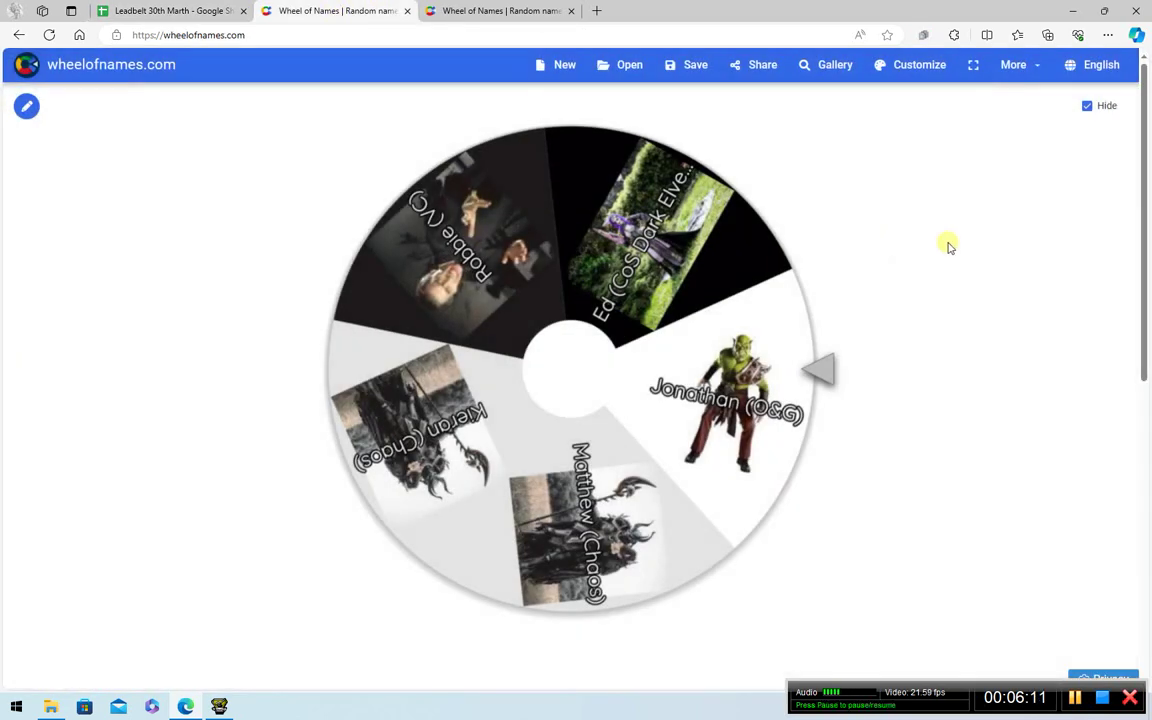
click(1088, 106)
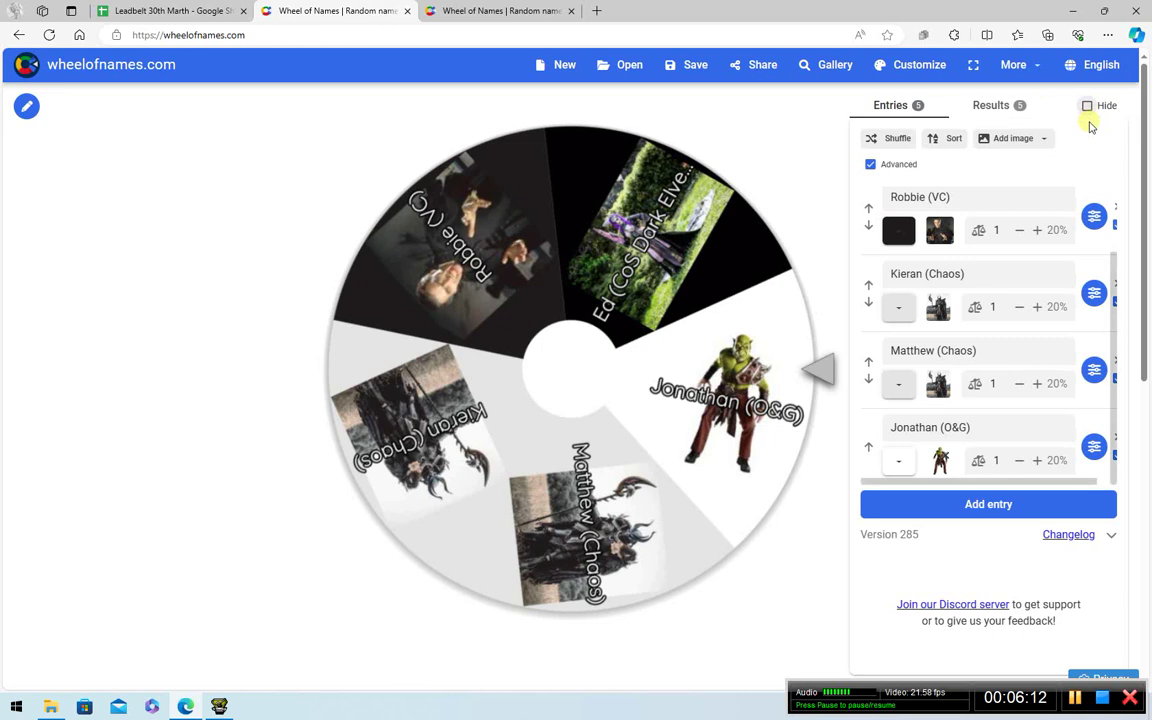
click(986, 505)
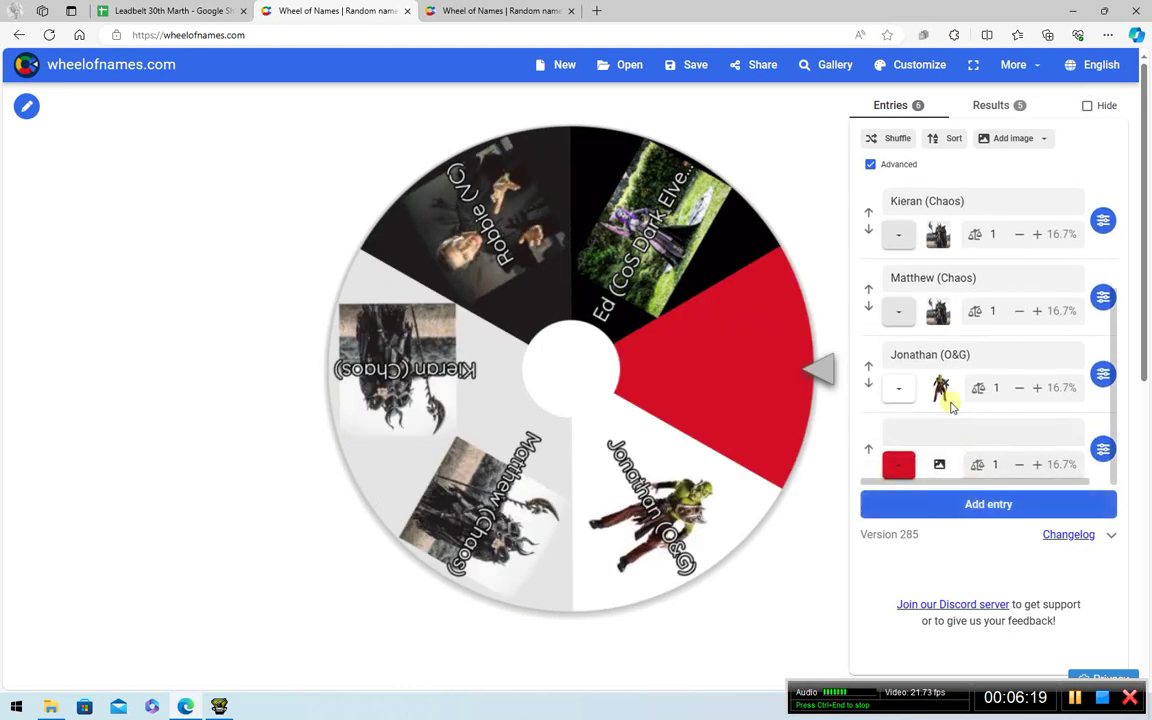
click(916, 432)
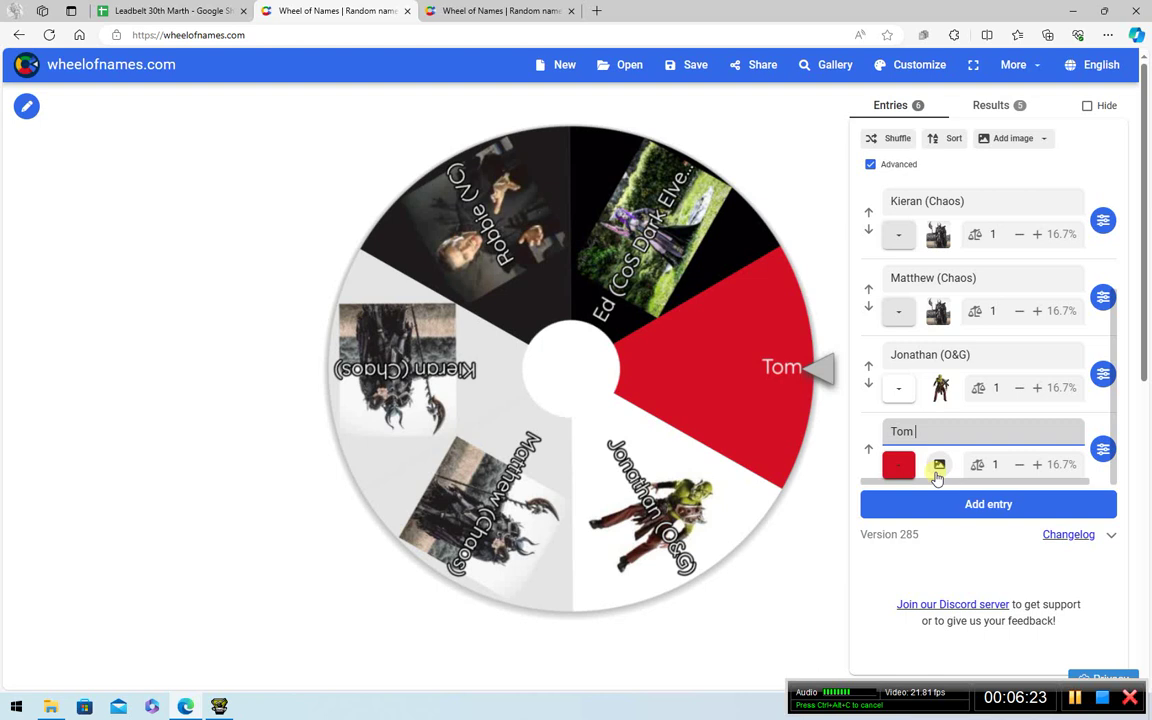
Attach Tom's photo from Downloads as the image for his wheel entry.
click(940, 465)
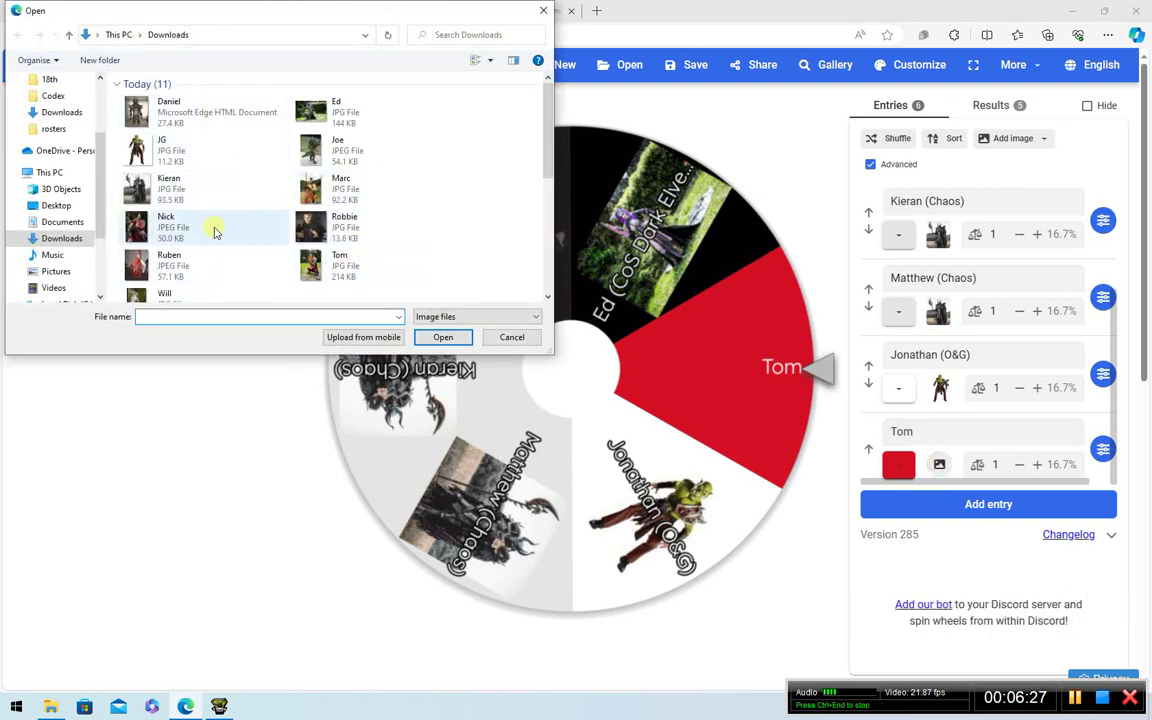
scroll(316, 220, down, 3)
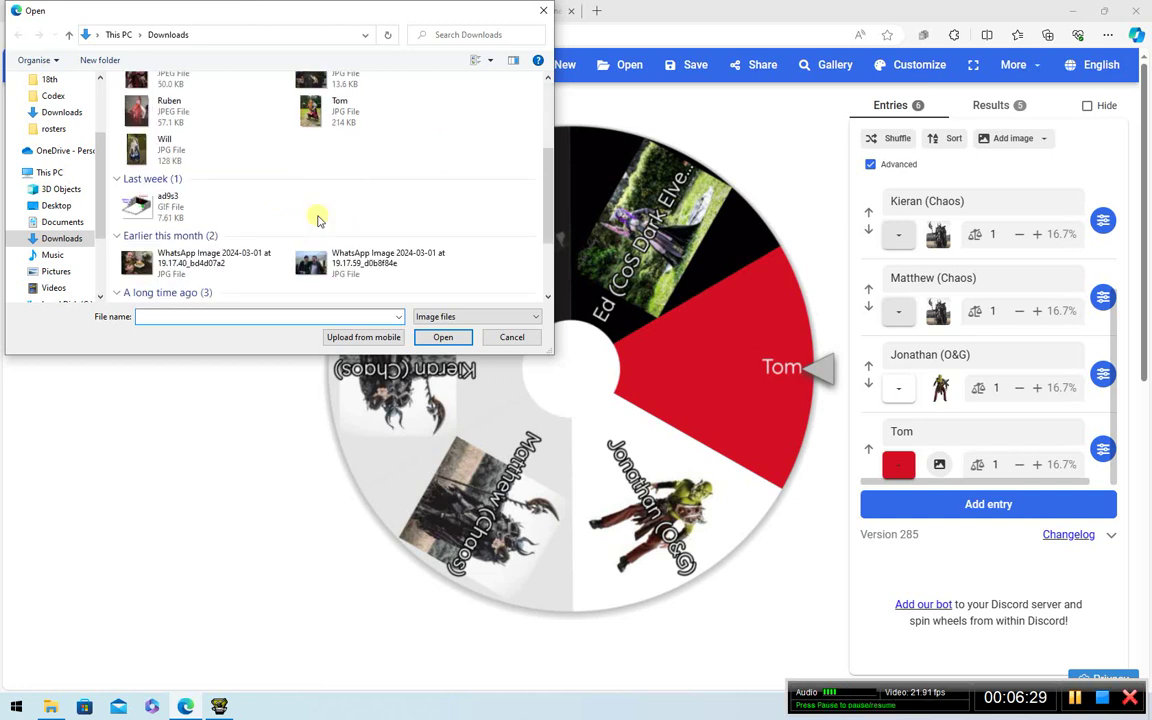
scroll(316, 220, up, 3)
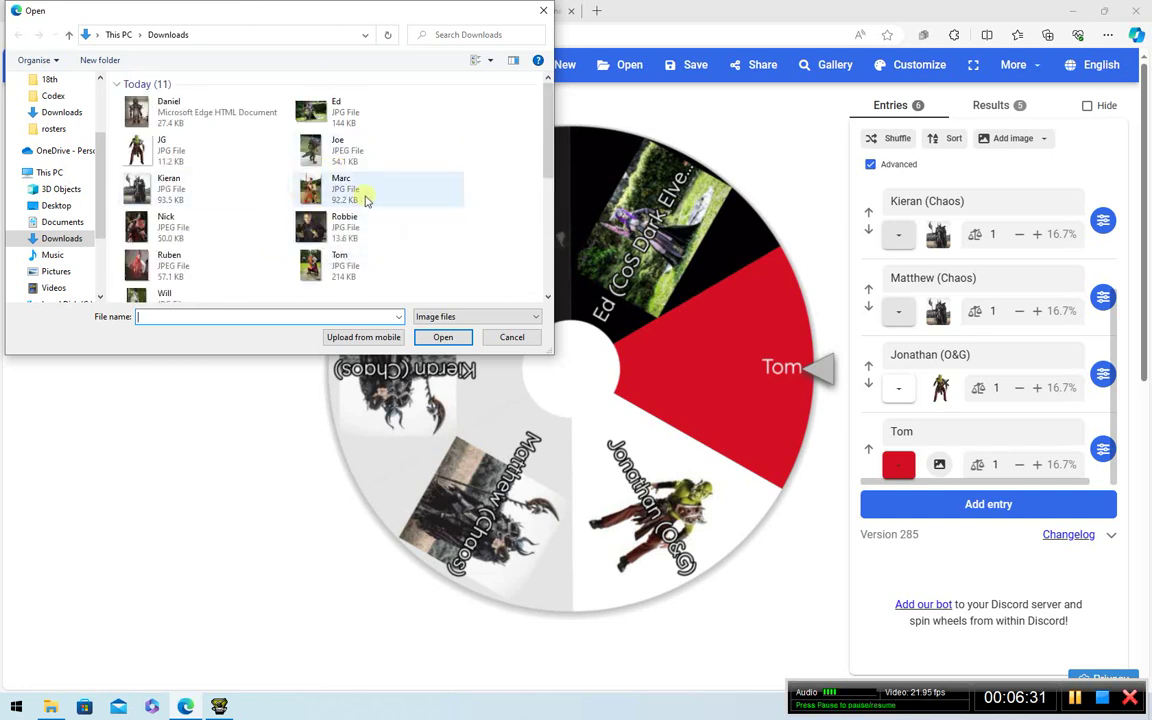
click(358, 262)
click(443, 338)
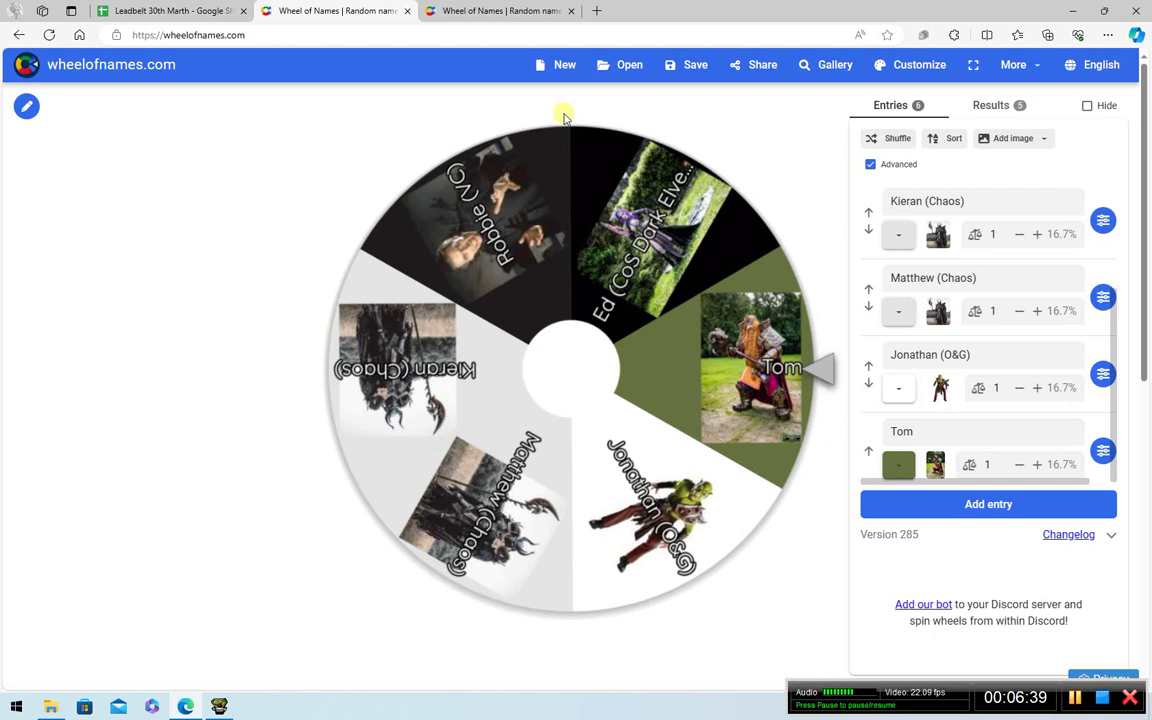
Dismiss the Joe (Great Lizards) winner on the third wheel and add an entry named Ruben.
click(497, 11)
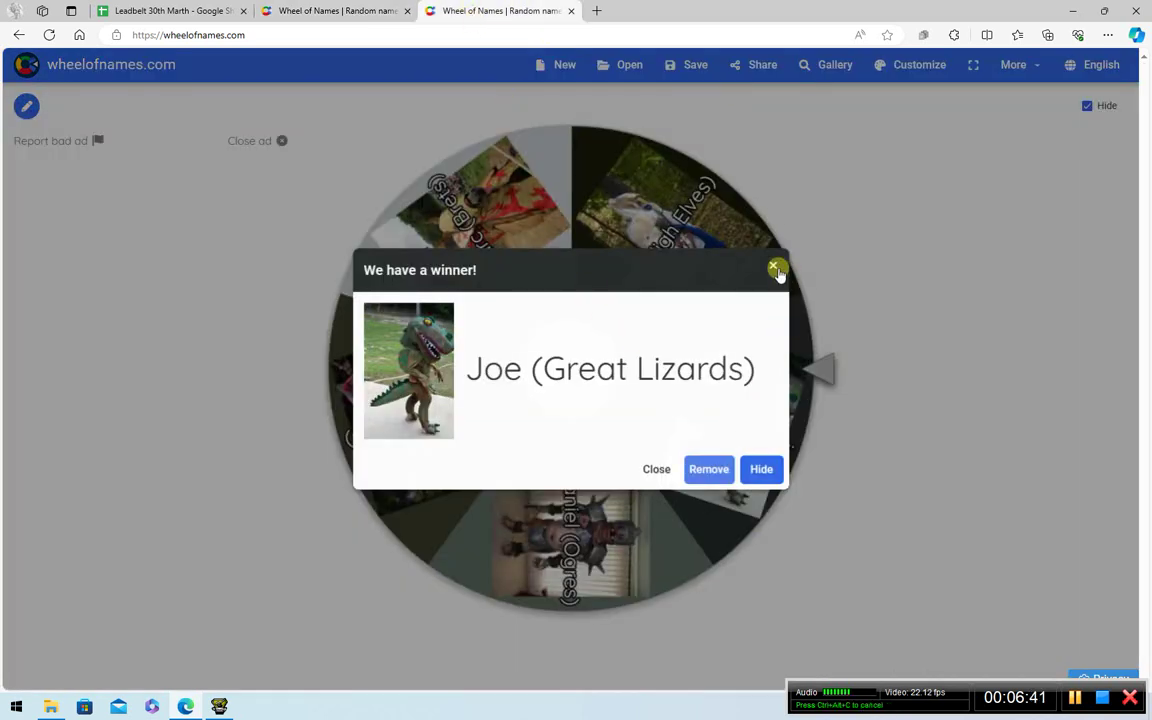
click(775, 269)
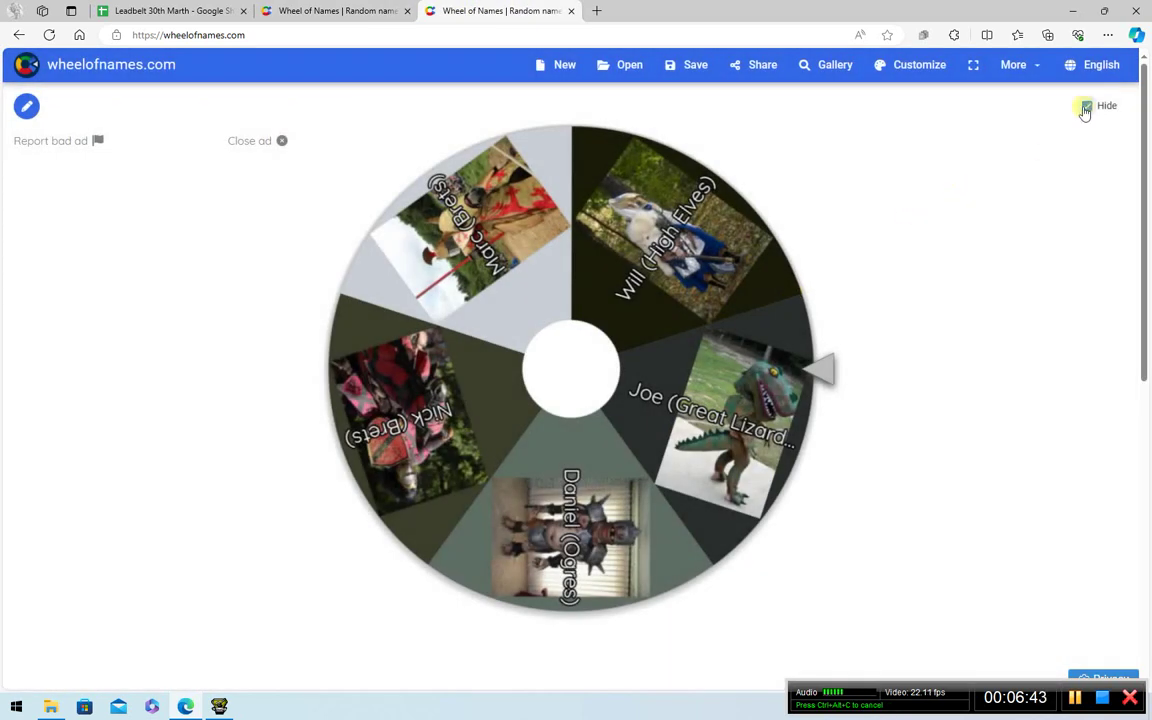
click(1086, 107)
click(950, 503)
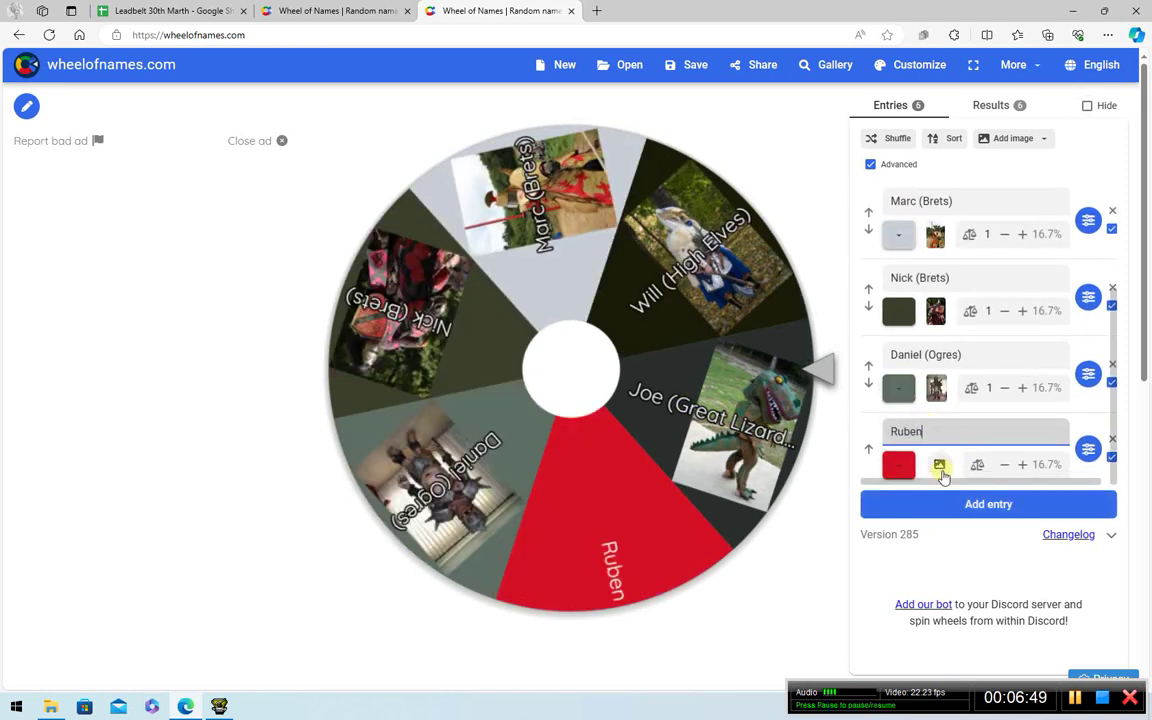
text(Ruben)
Attach Ruben's photo to his entry and return to the tournament spreadsheet.
click(939, 466)
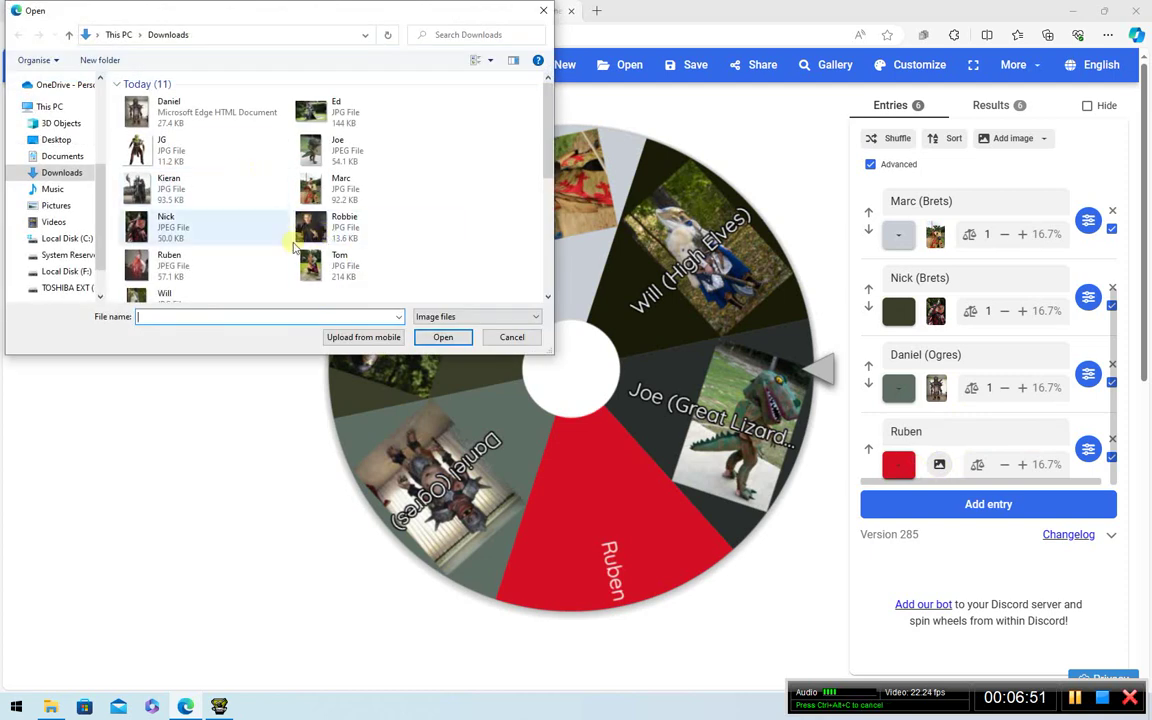
click(222, 272)
click(437, 337)
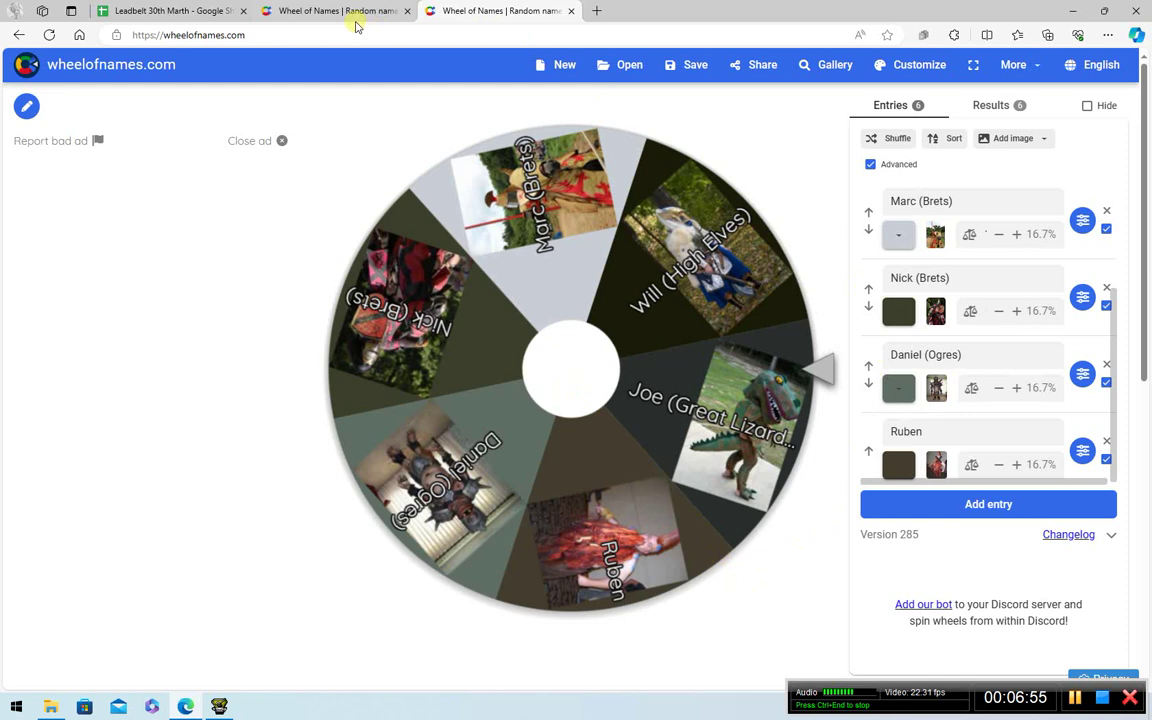
click(165, 11)
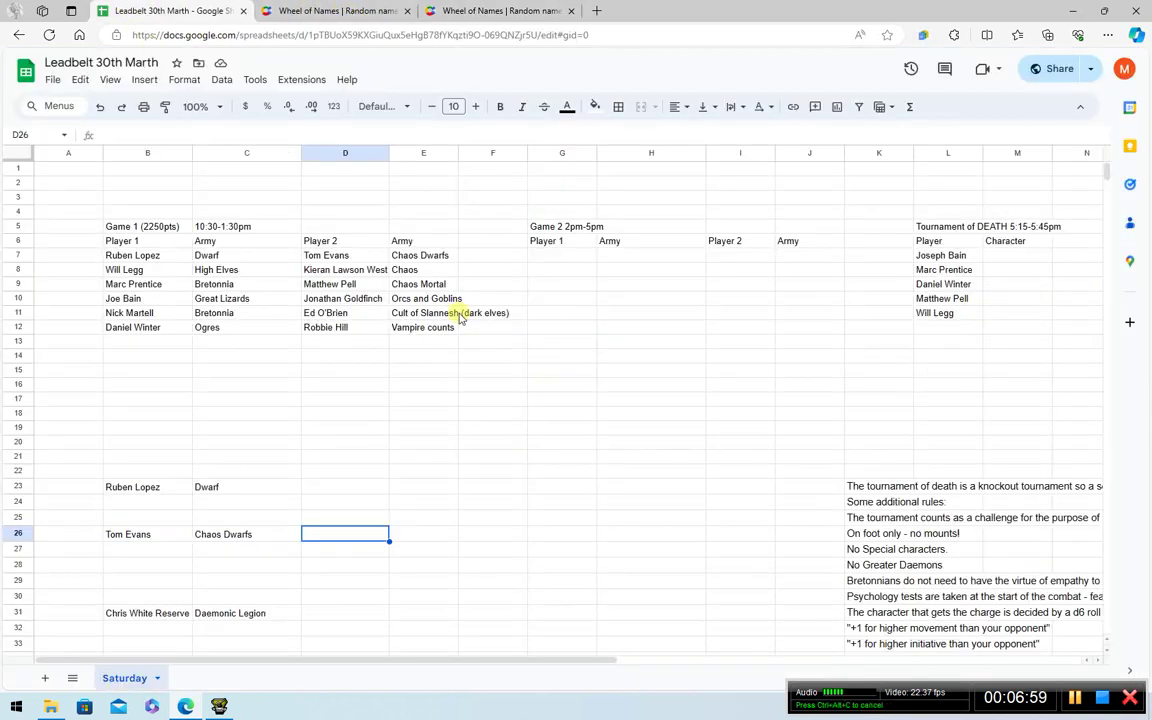
Spin the six-entry wheel that includes Tom; it lands on Robbie (VC).
click(310, 11)
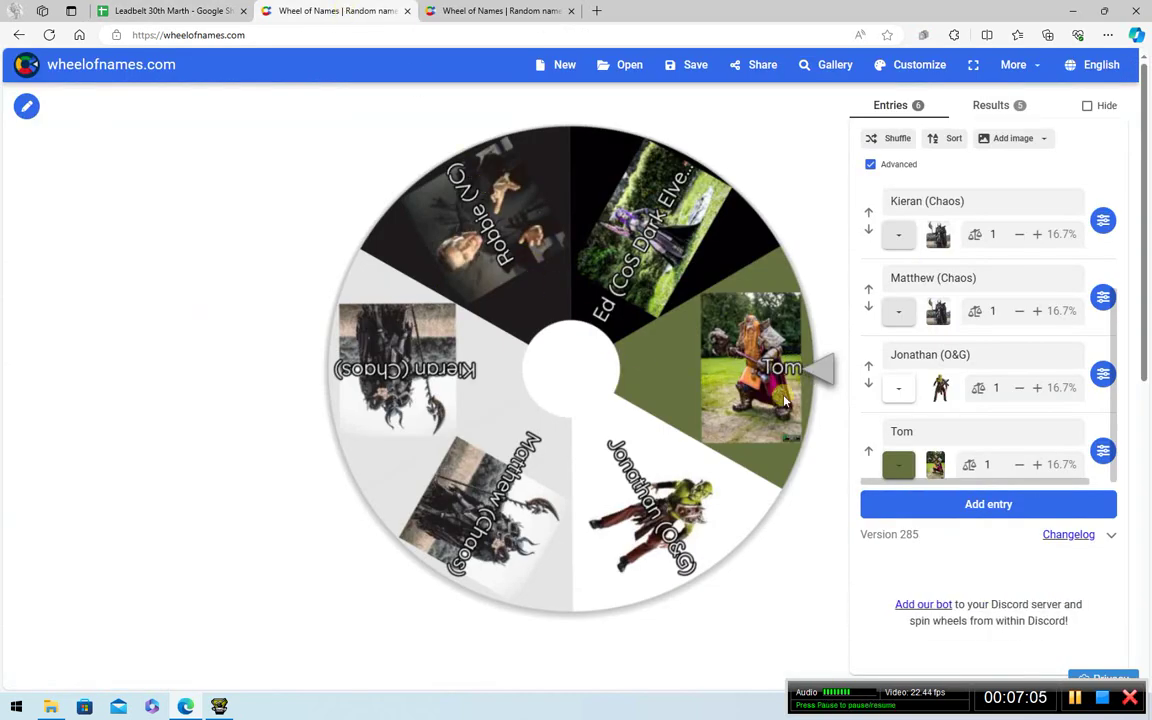
click(1090, 106)
click(547, 376)
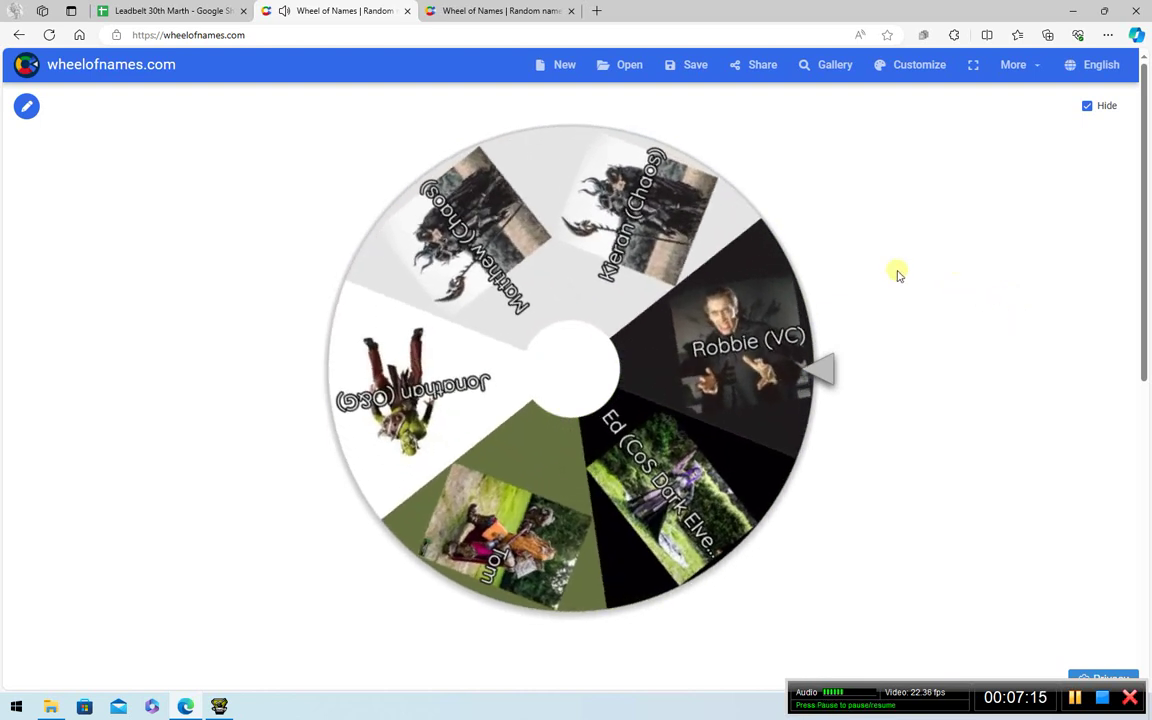
click(188, 10)
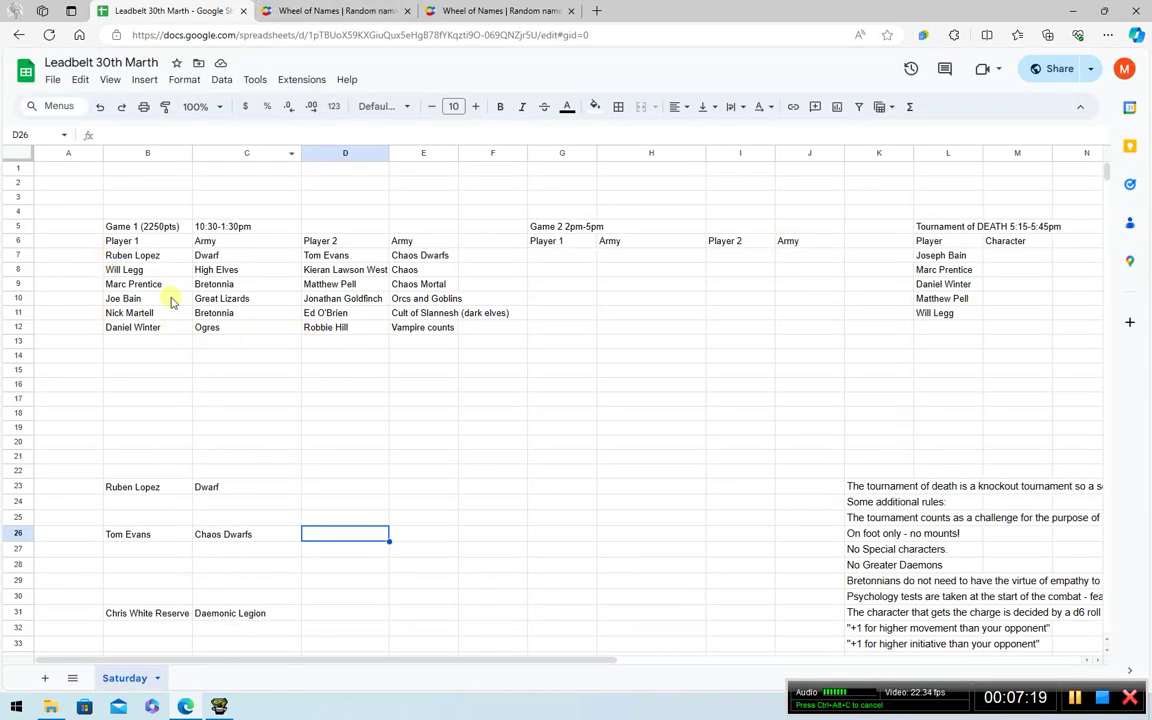
Copy Robbie Hill and Vampire counts from D12:E12 into Game 2's Player 1 cells G7:H7.
drag(324, 328, 453, 330)
key(ctrl+c)
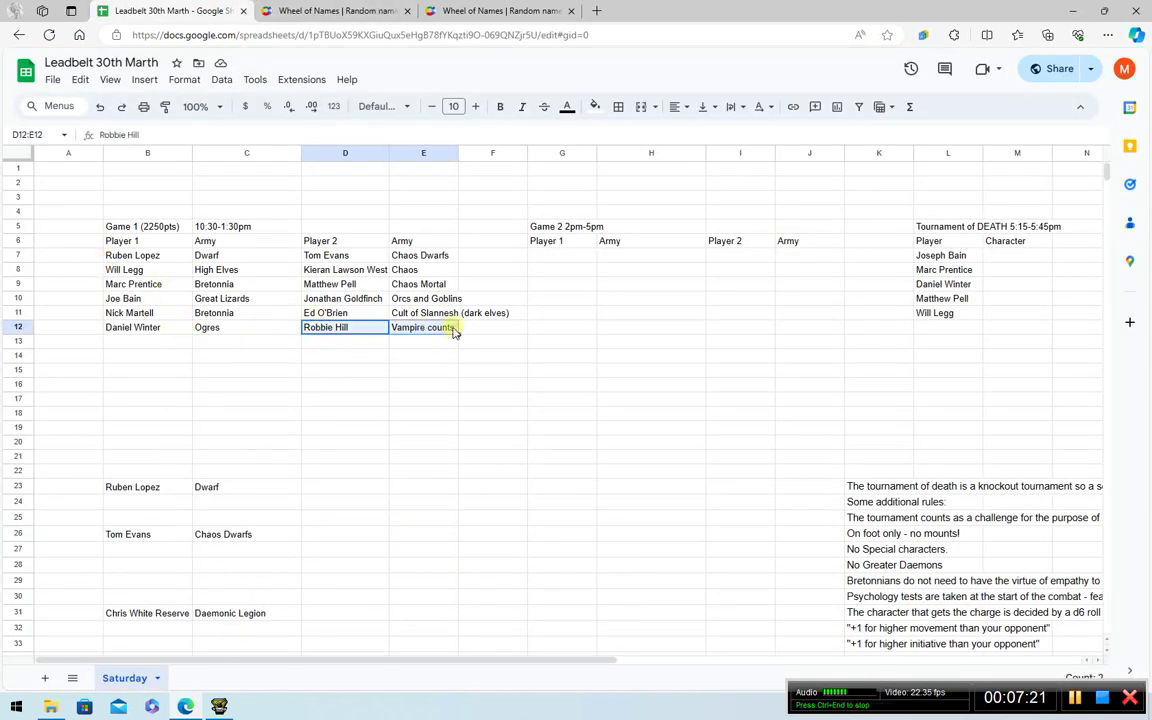
click(548, 257)
key(ctrl+v)
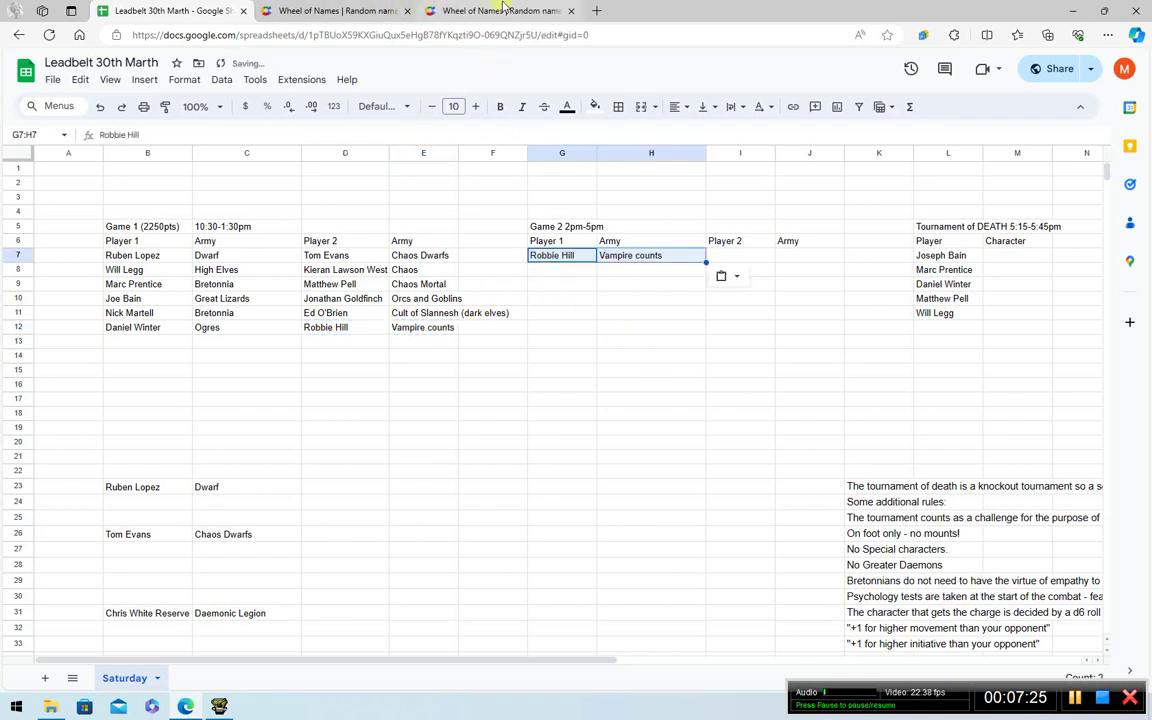
click(455, 10)
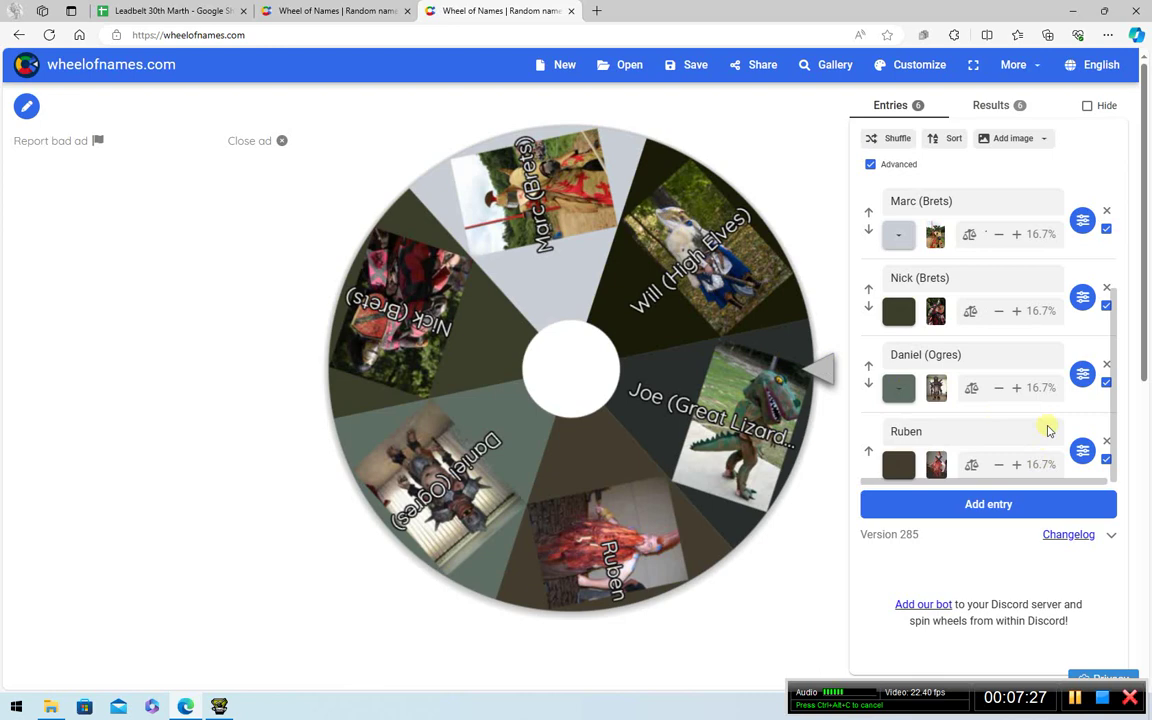
click(1086, 107)
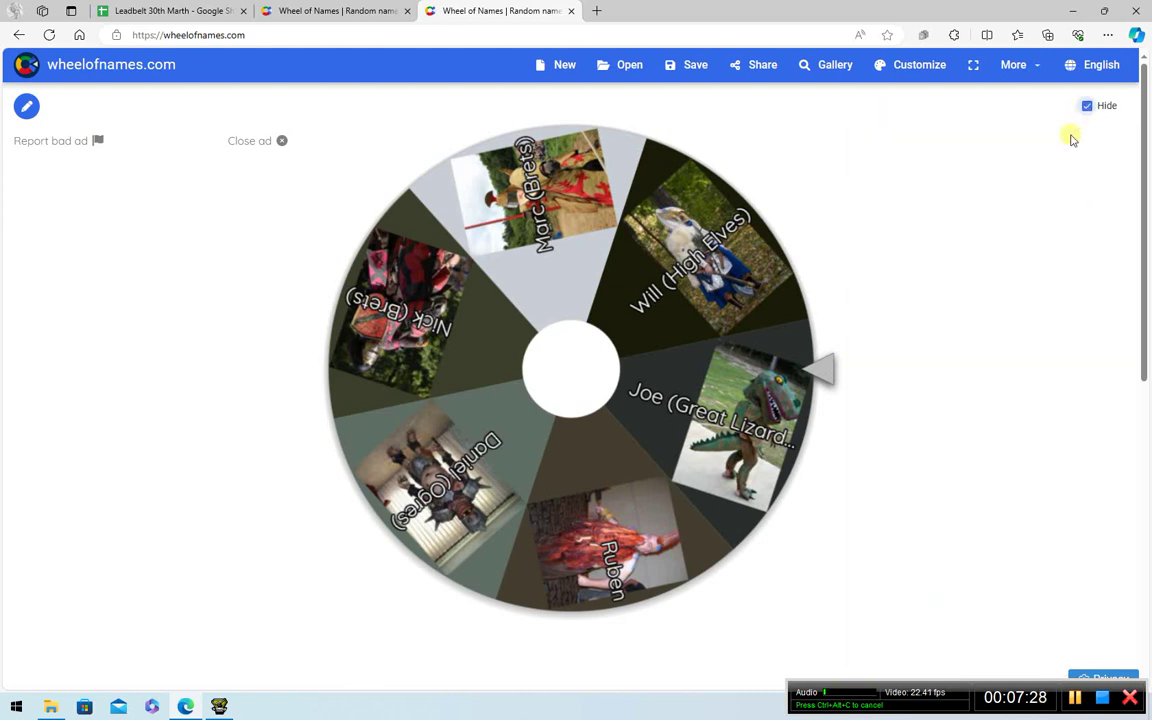
click(660, 364)
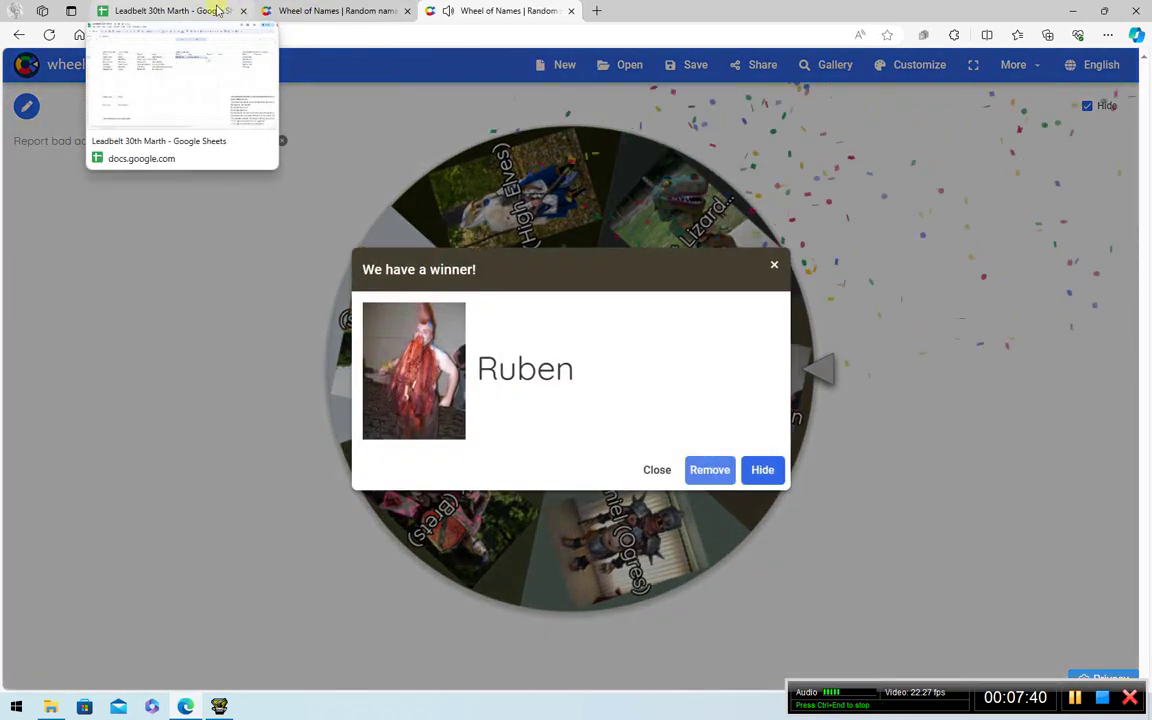
click(205, 8)
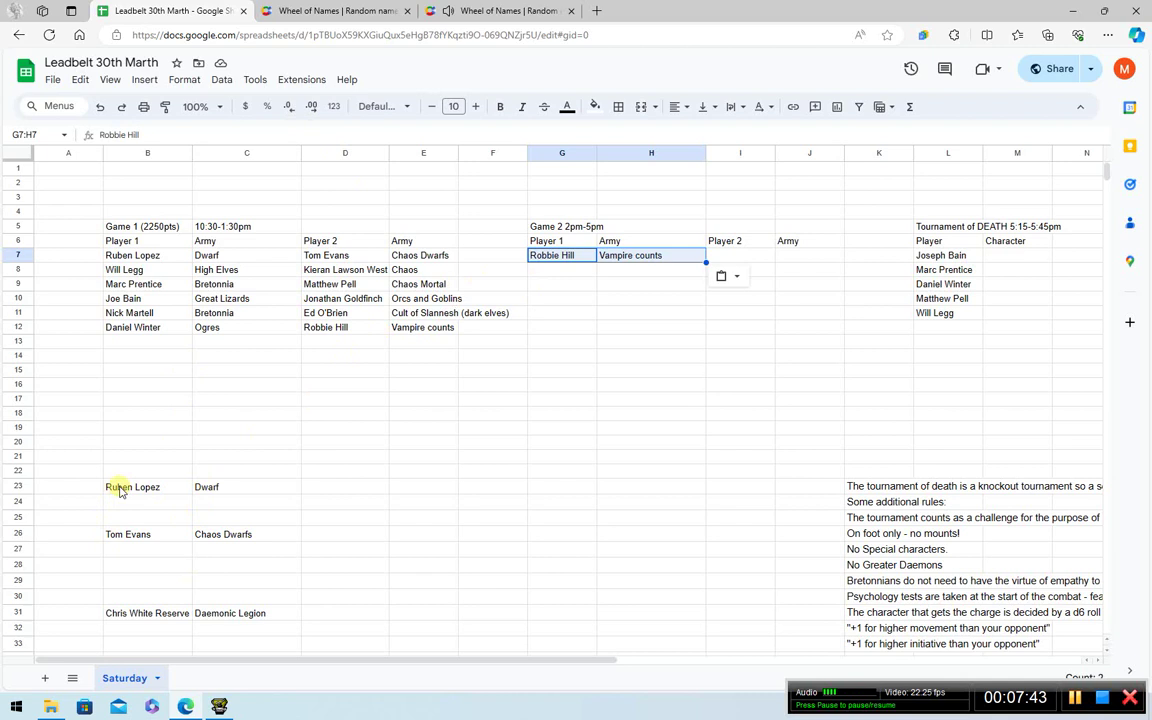
drag(118, 489, 805, 249)
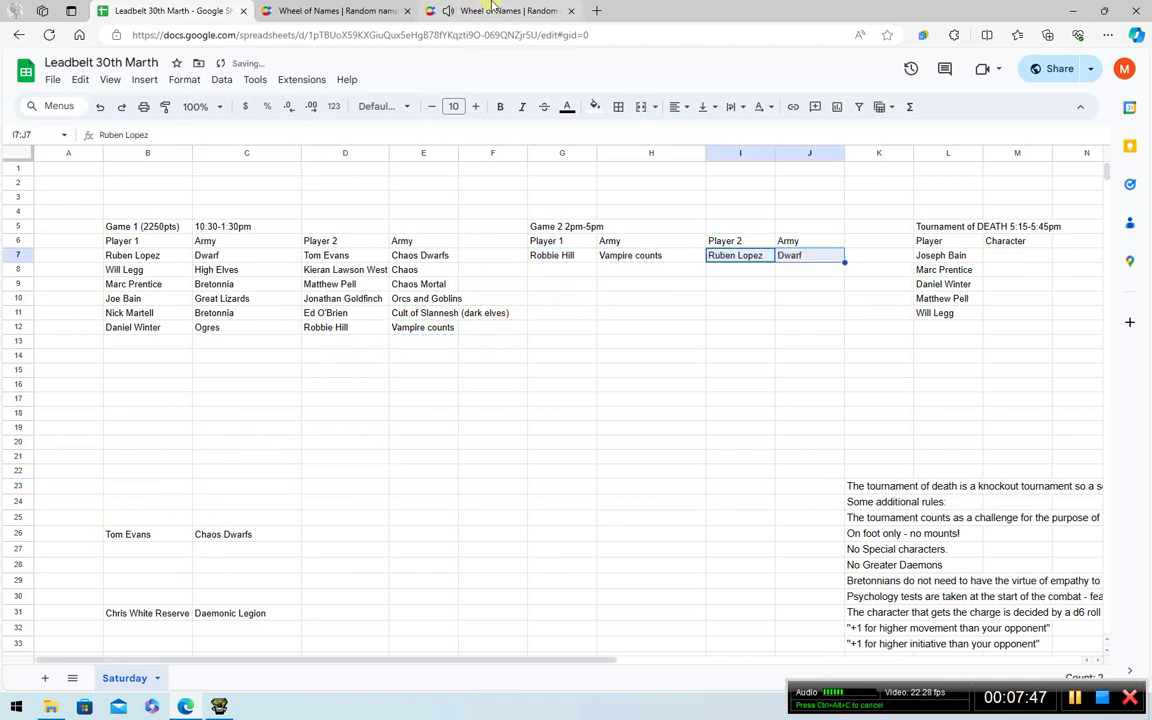
click(508, 11)
Close the Ruben result and delete Ruben's entry from the third wheel.
click(772, 266)
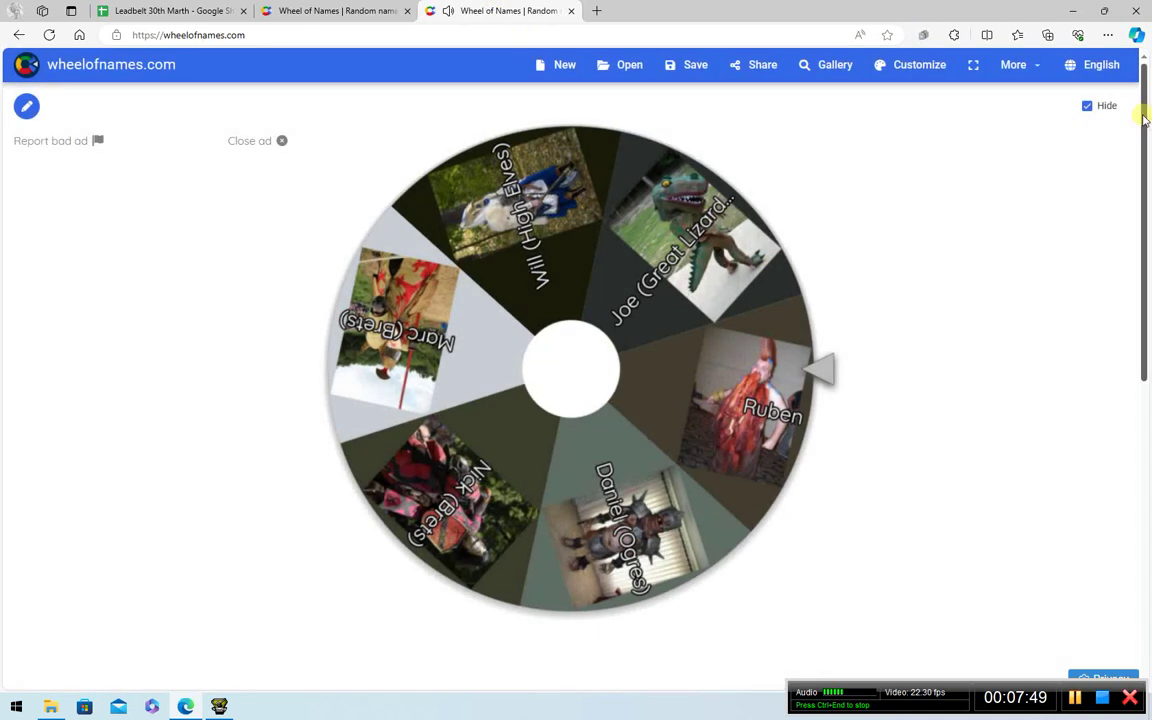
click(1087, 106)
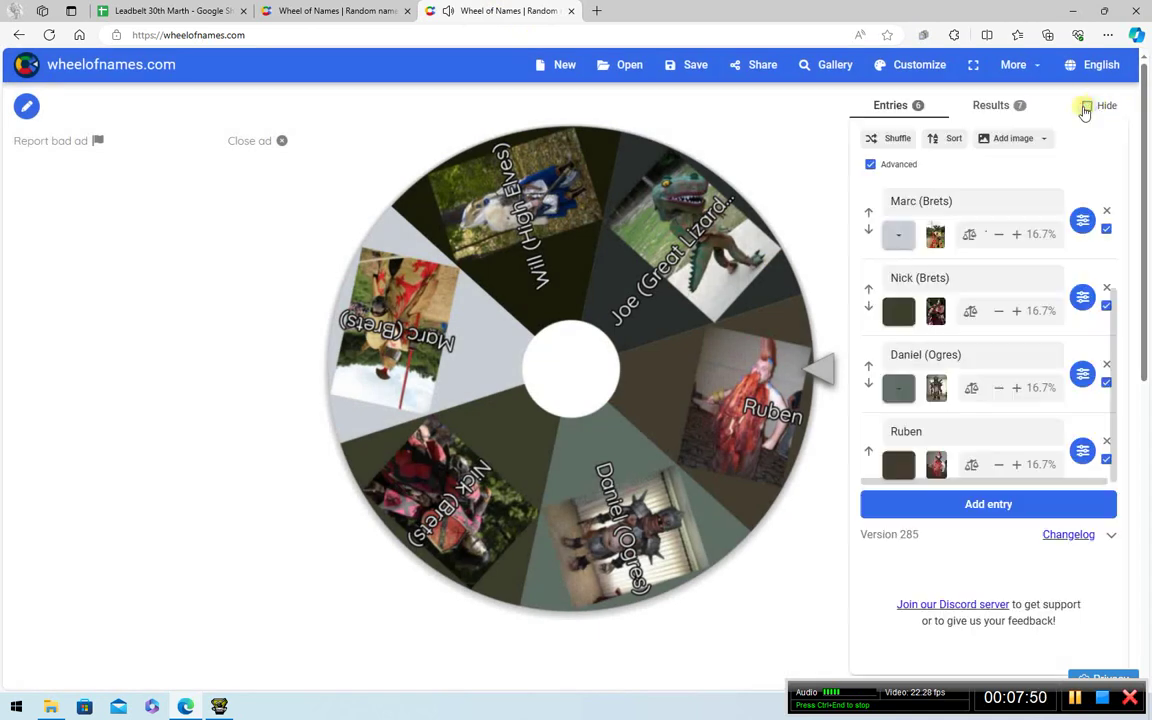
click(1107, 443)
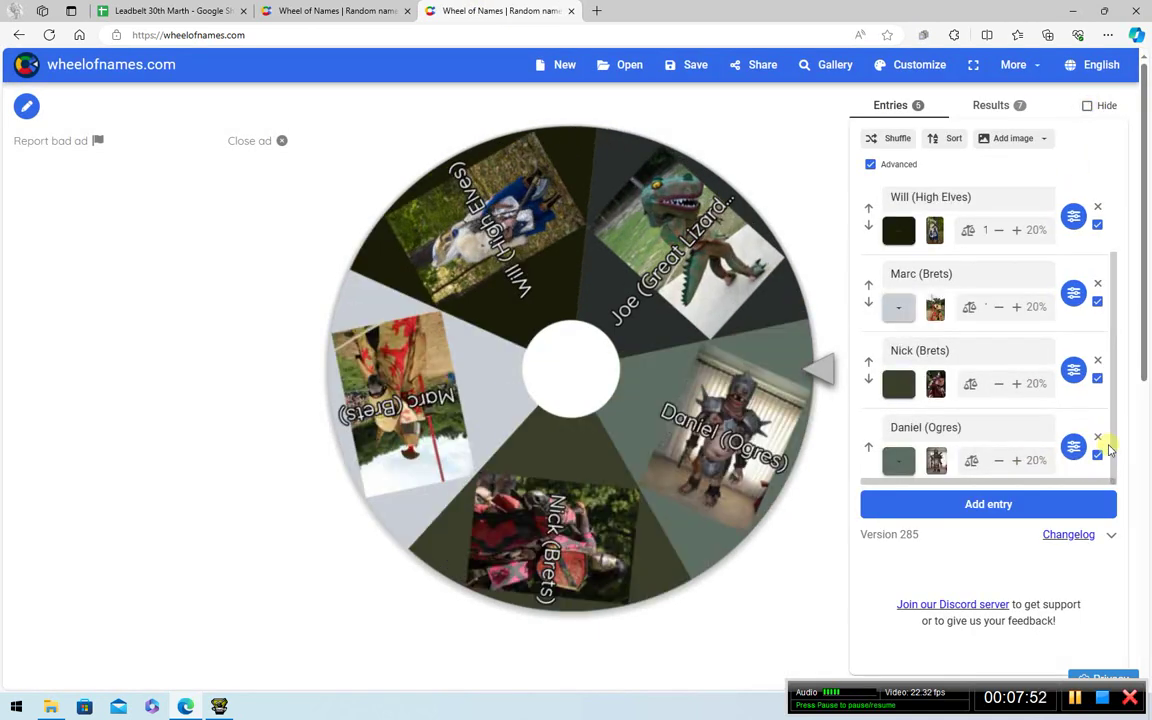
Dismiss the Robbie (VC) winner on the second wheel and open its entry list.
click(375, 12)
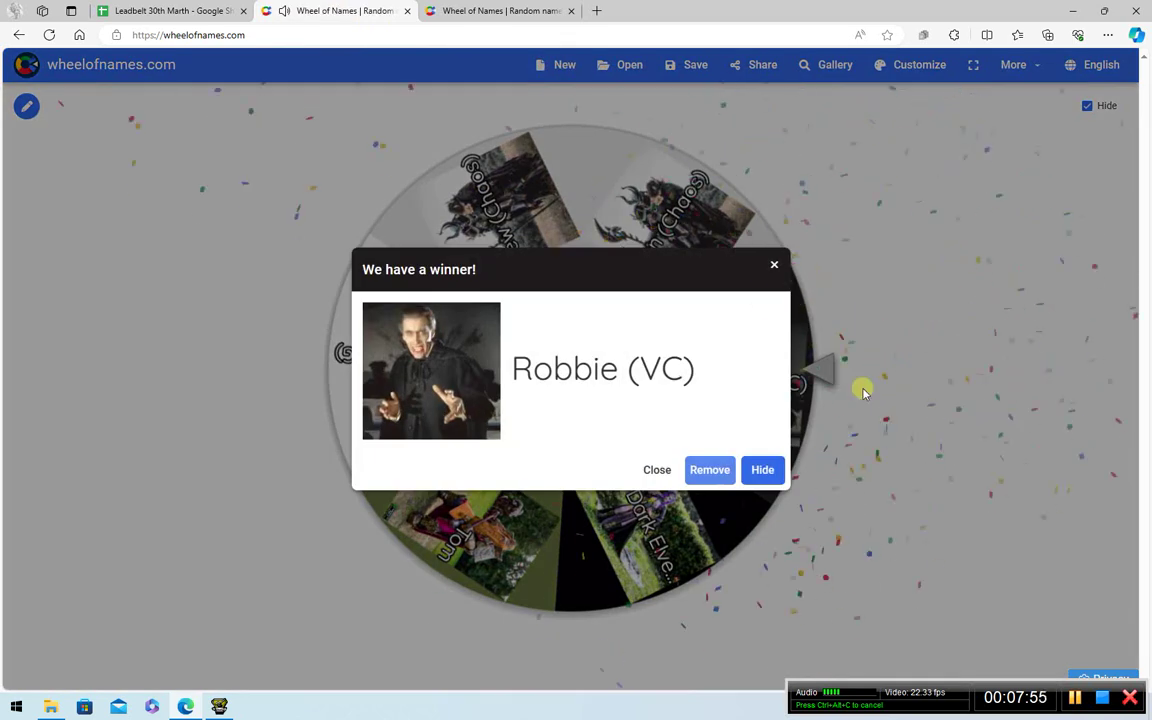
click(775, 263)
click(1087, 106)
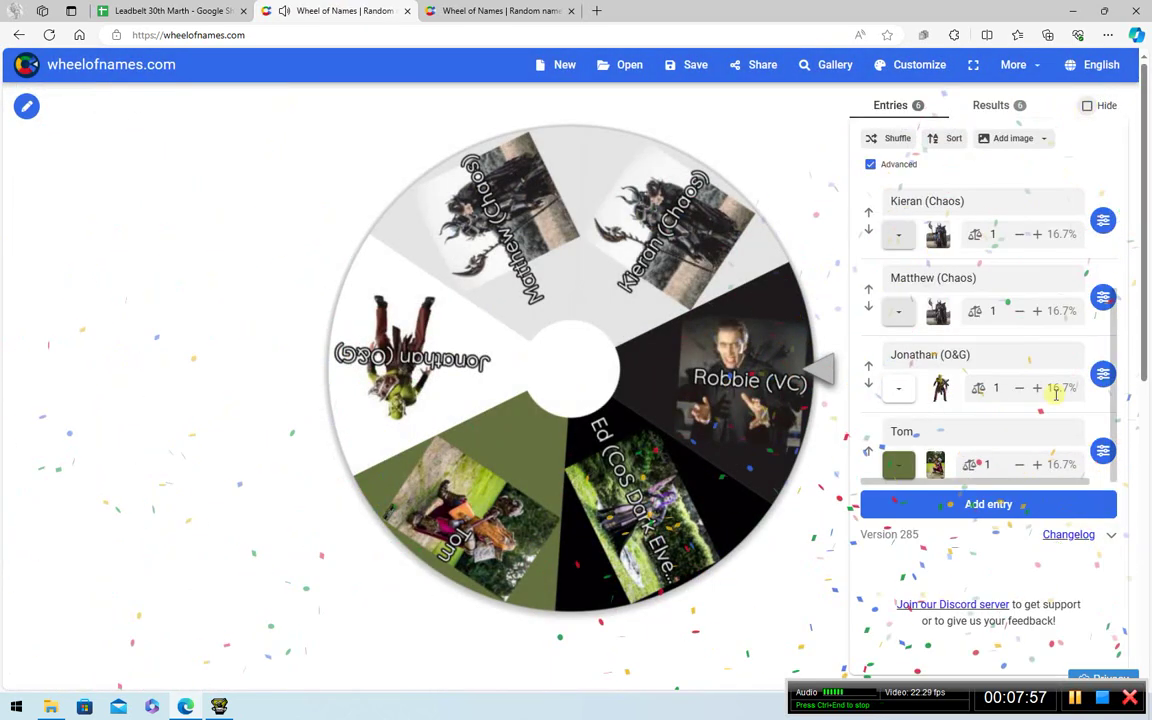
scroll(1047, 388, up, 2)
scroll(1043, 375, up, 1)
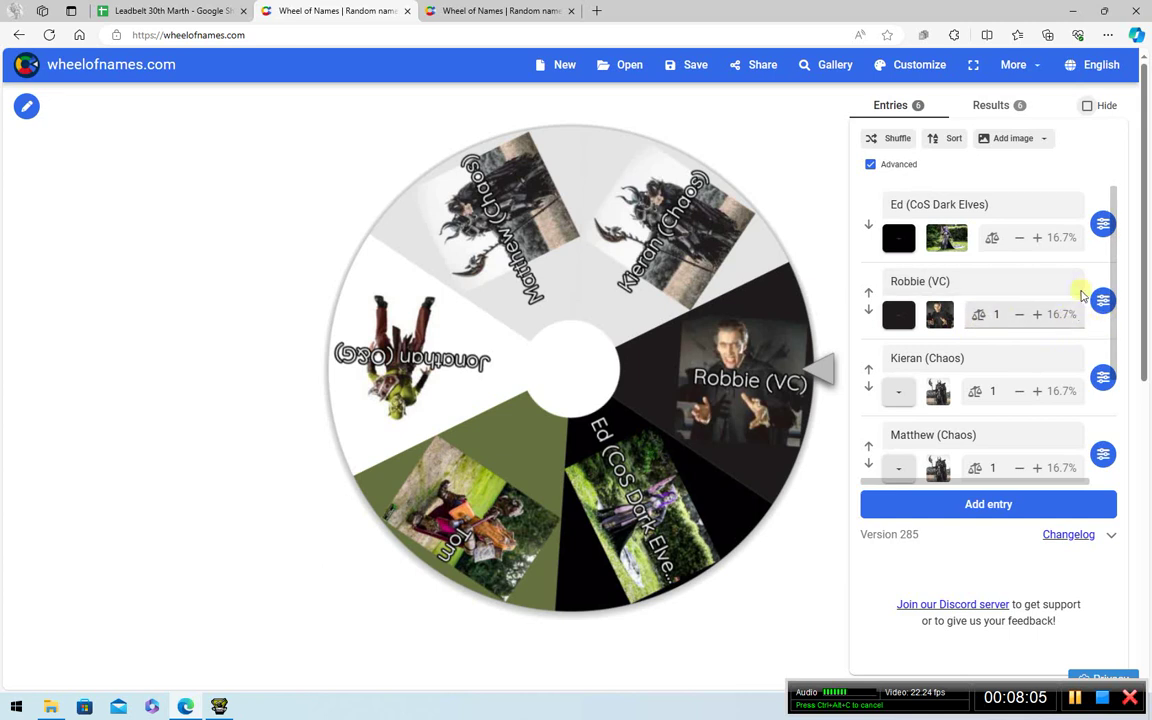
scroll(945, 285, down, 3)
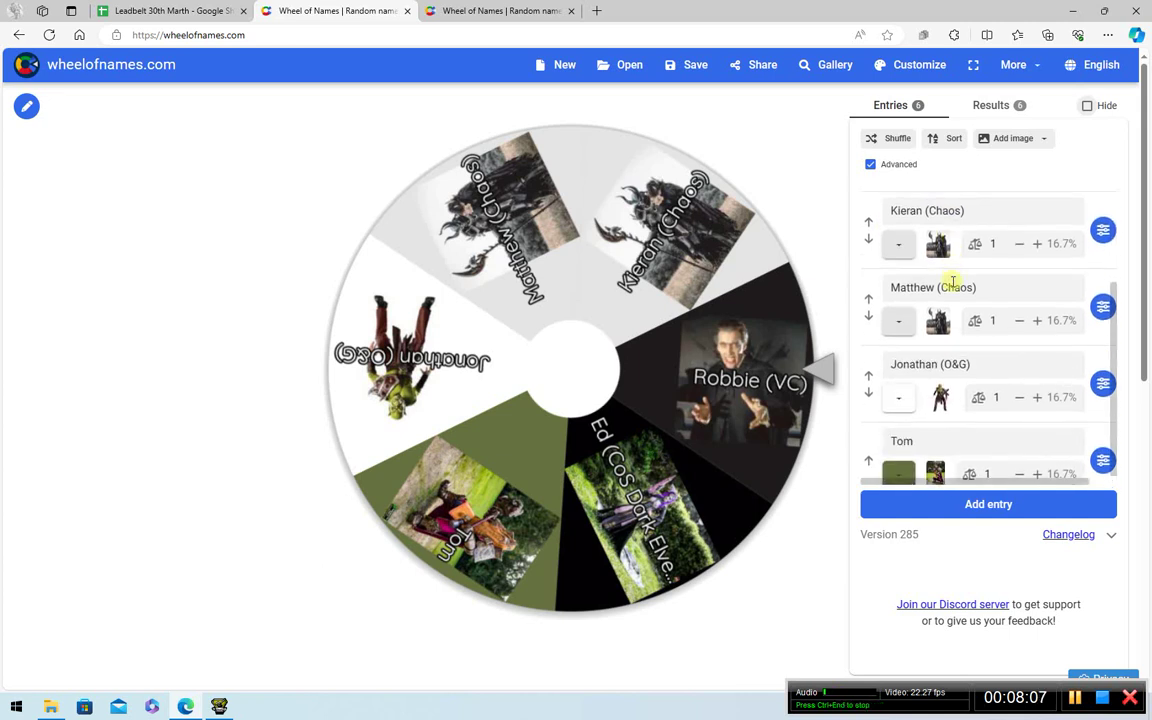
scroll(1031, 460, up, 3)
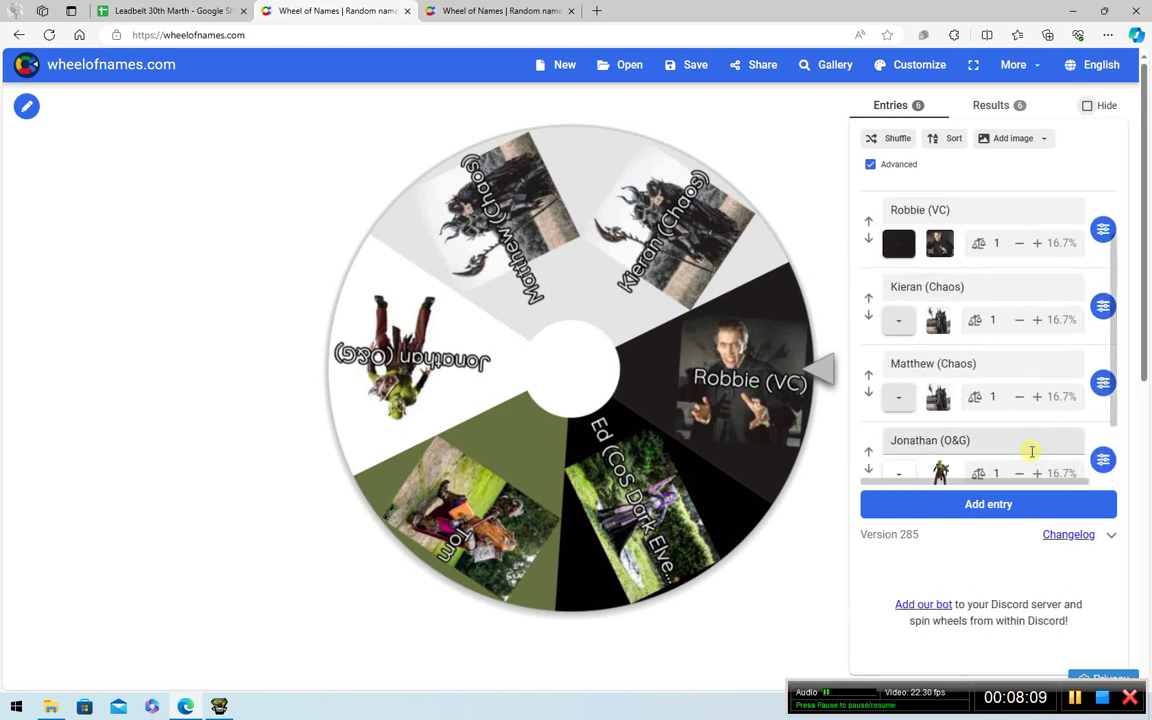
click(1095, 331)
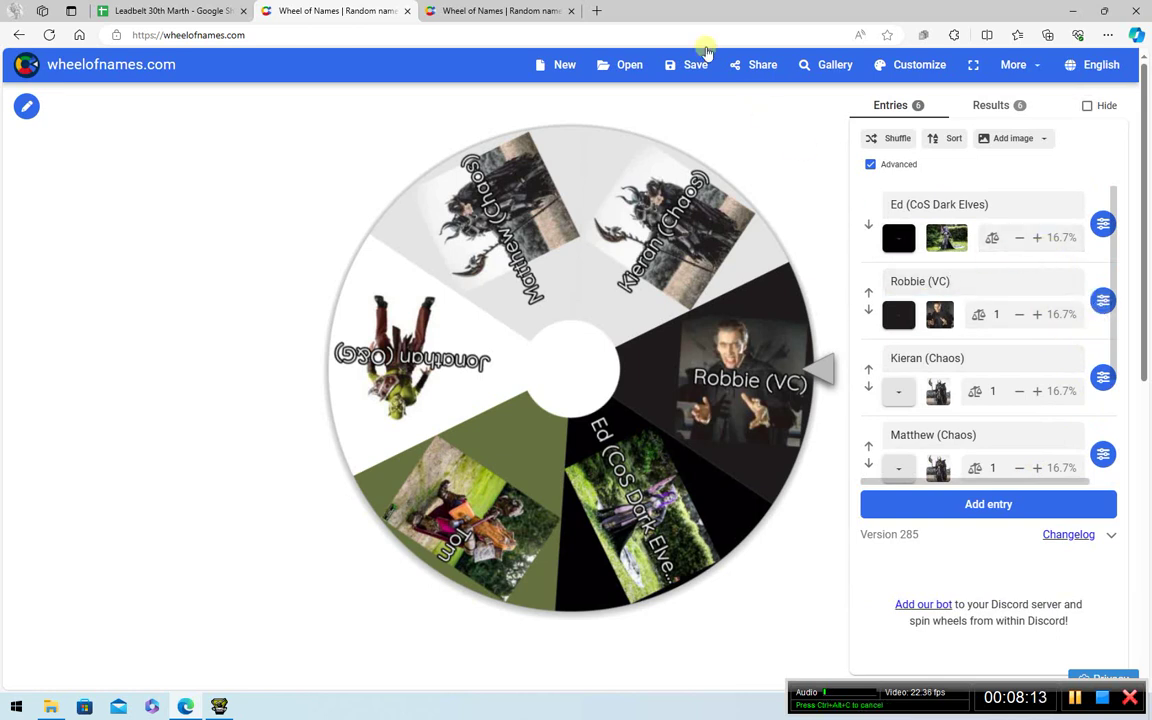
Blank the Robbie (VC) entry's name and spin that wheel, which lands on Tom.
click(500, 11)
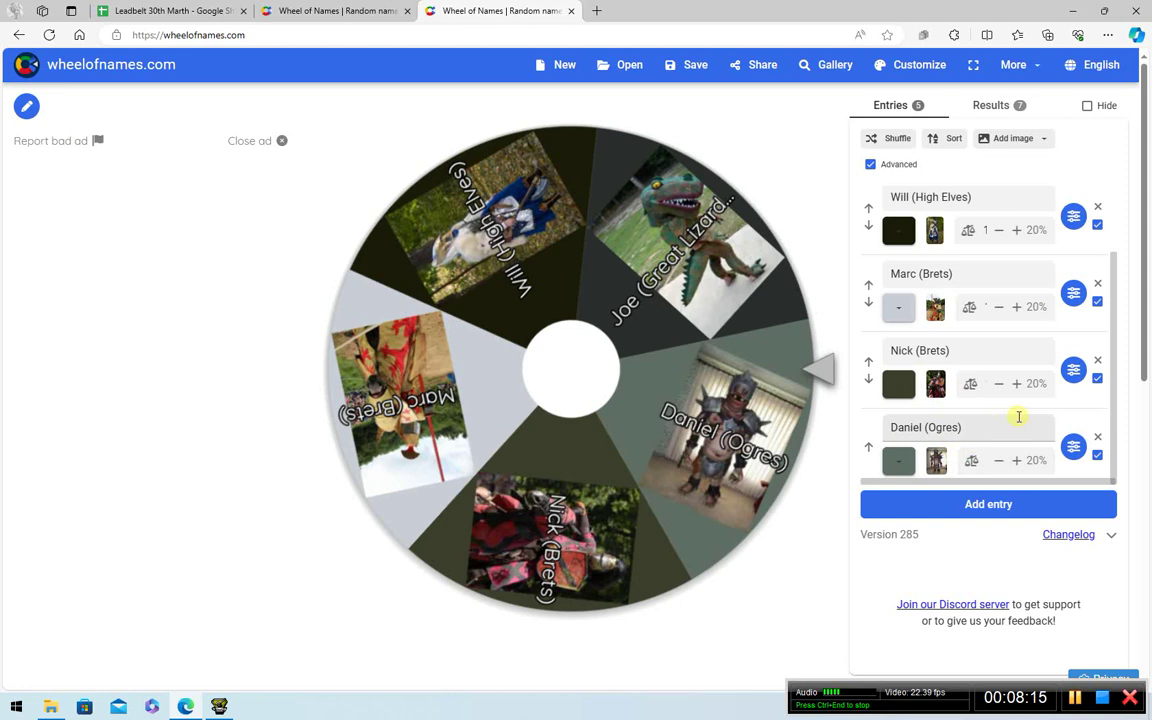
click(386, 9)
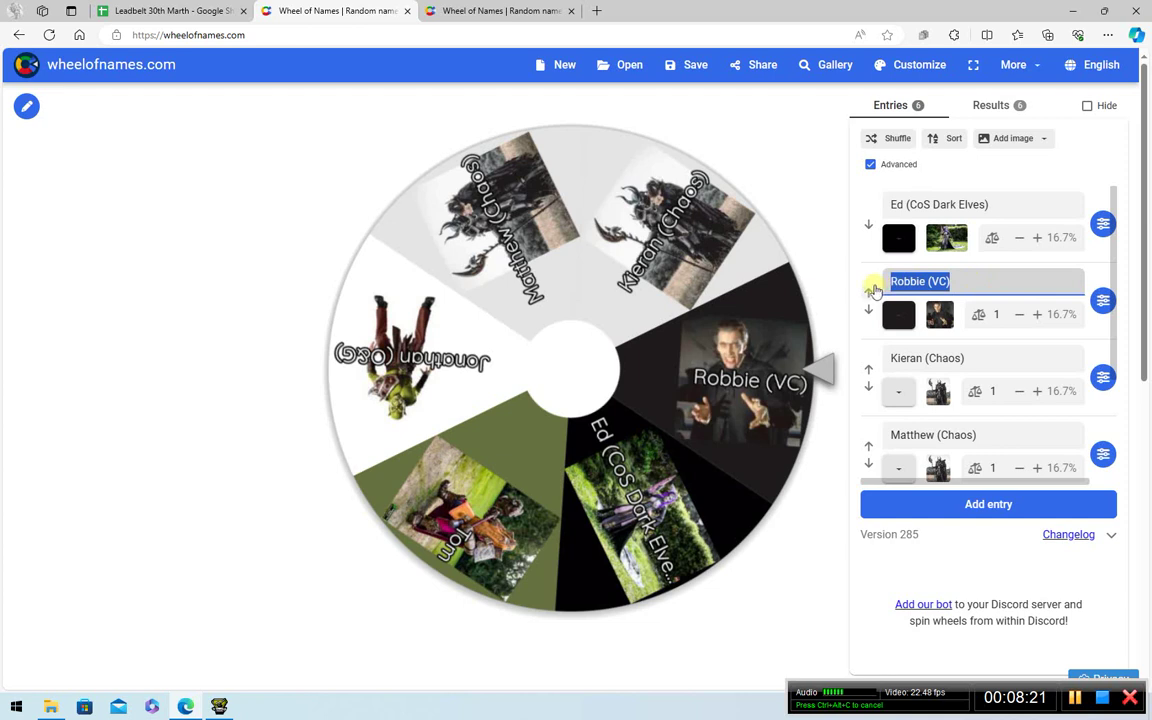
key(BackSpace)
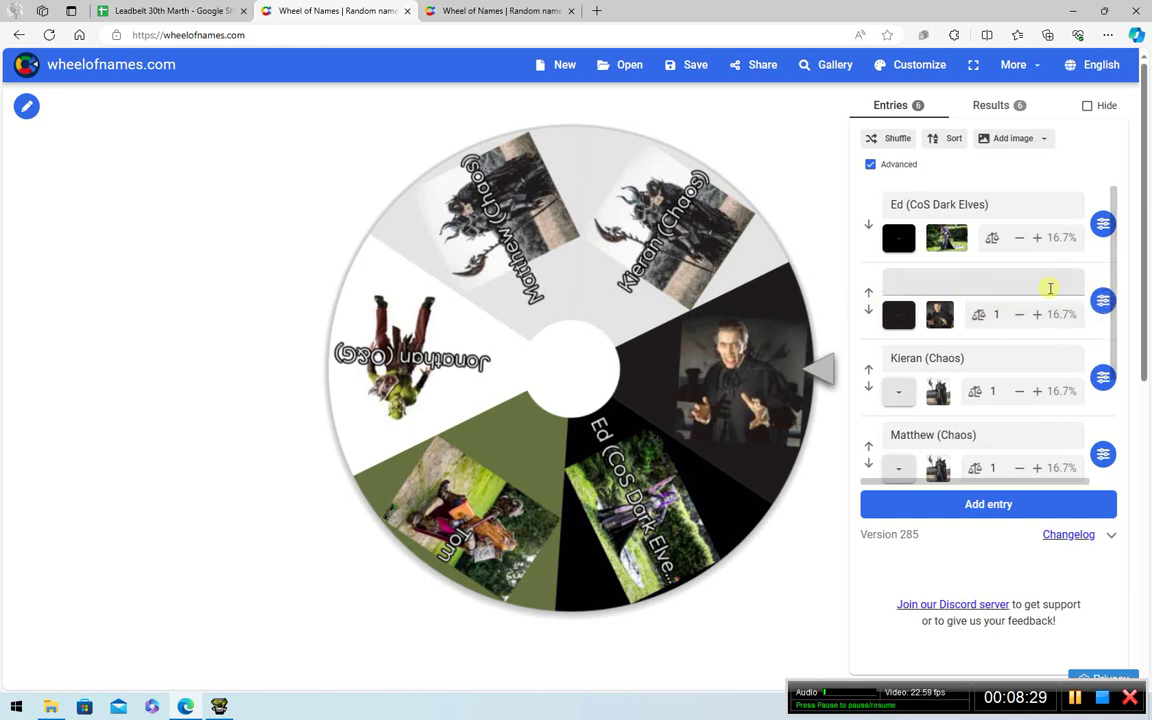
click(500, 11)
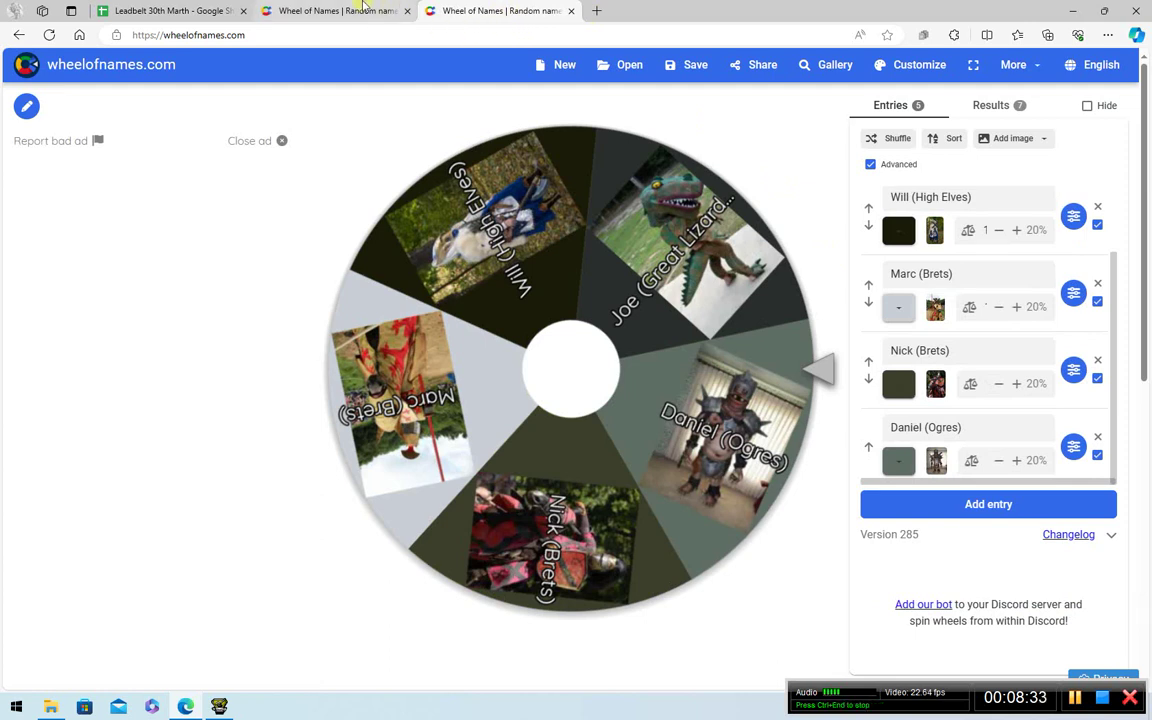
click(365, 6)
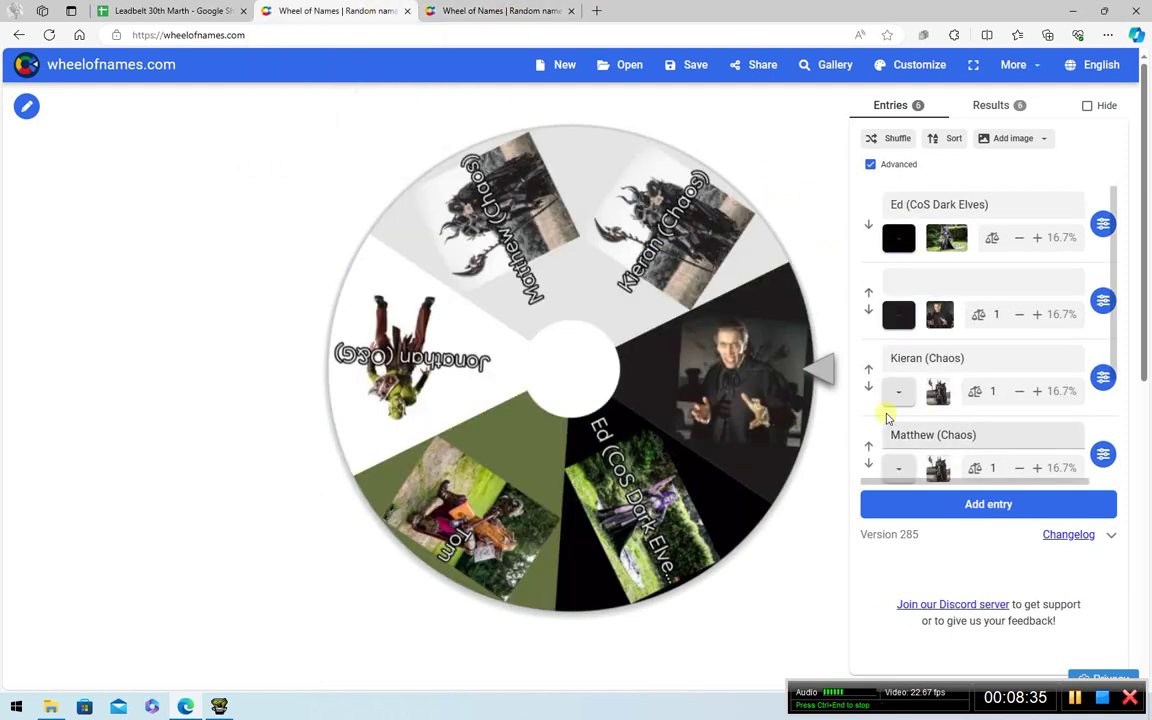
click(662, 329)
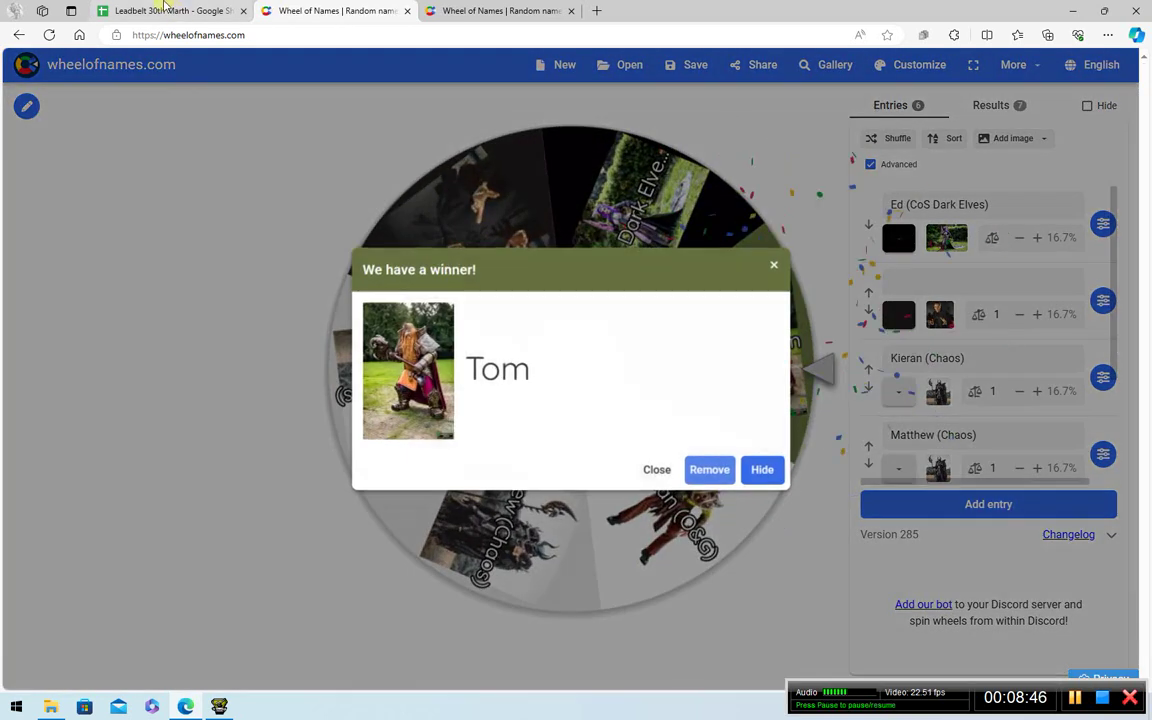
click(165, 10)
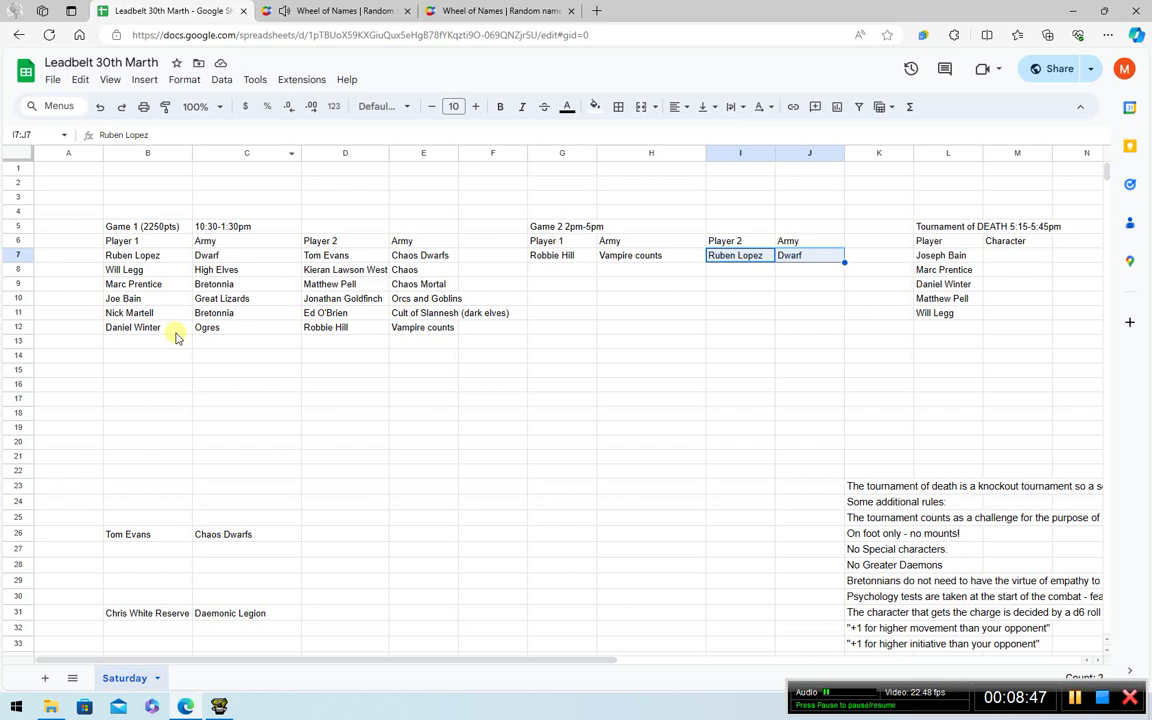
drag(130, 542, 503, 375)
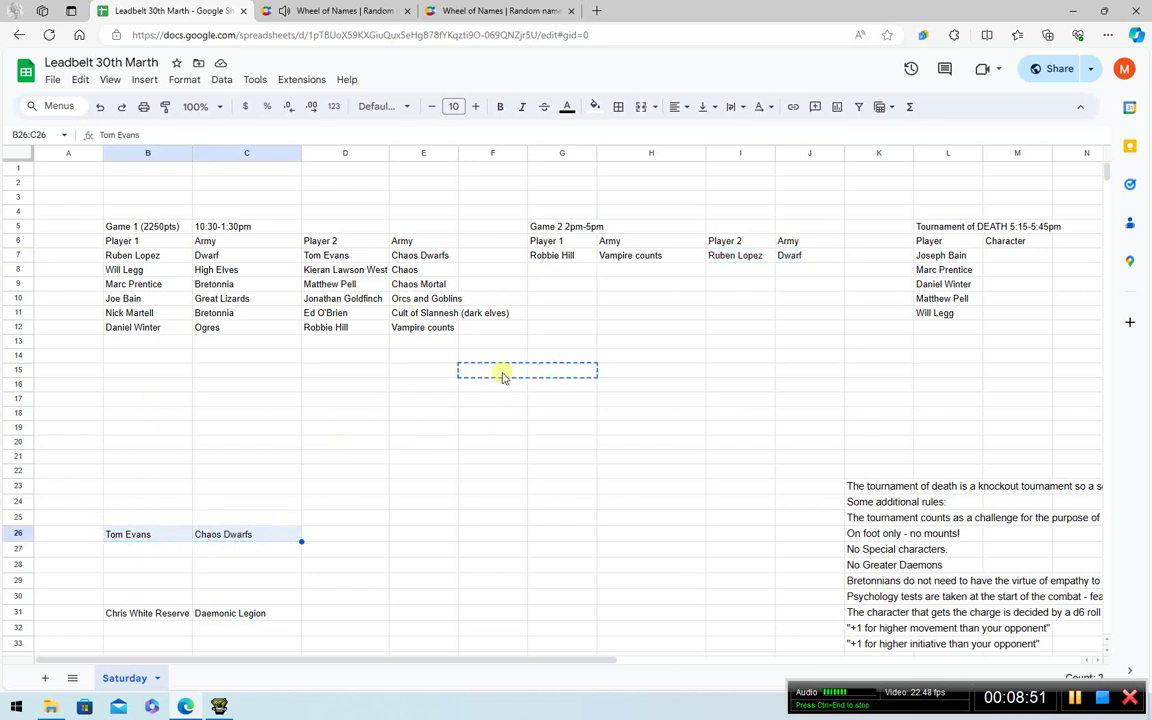
drag(584, 276, 584, 276)
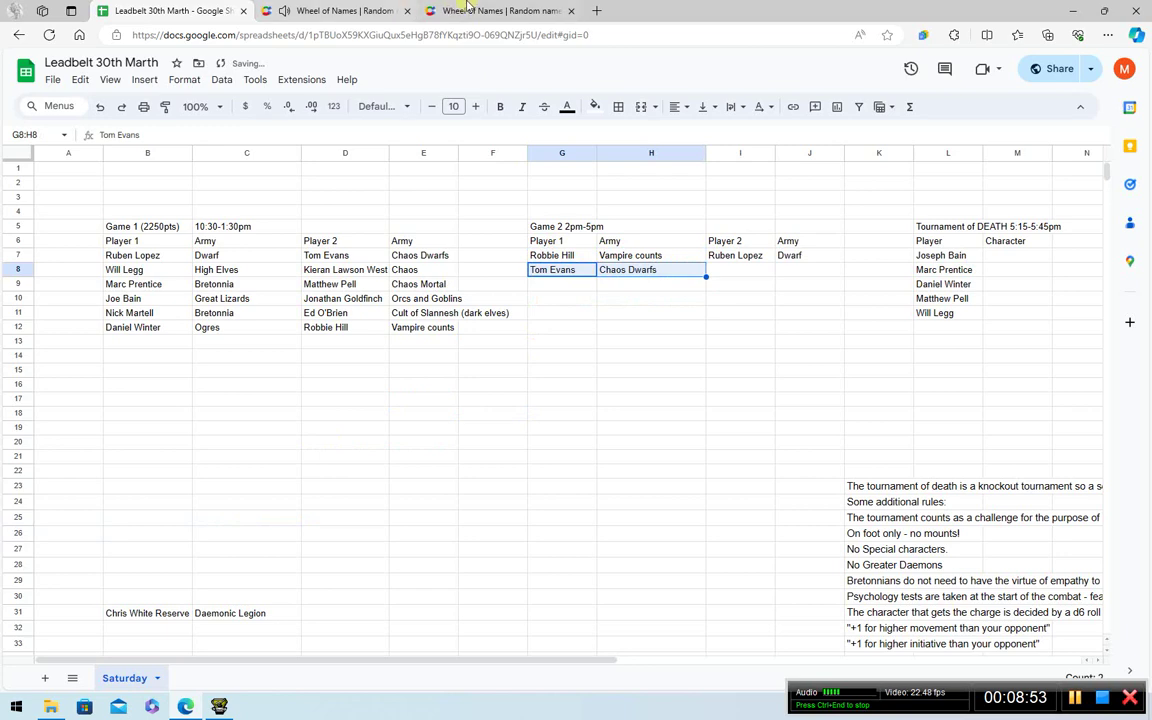
click(500, 10)
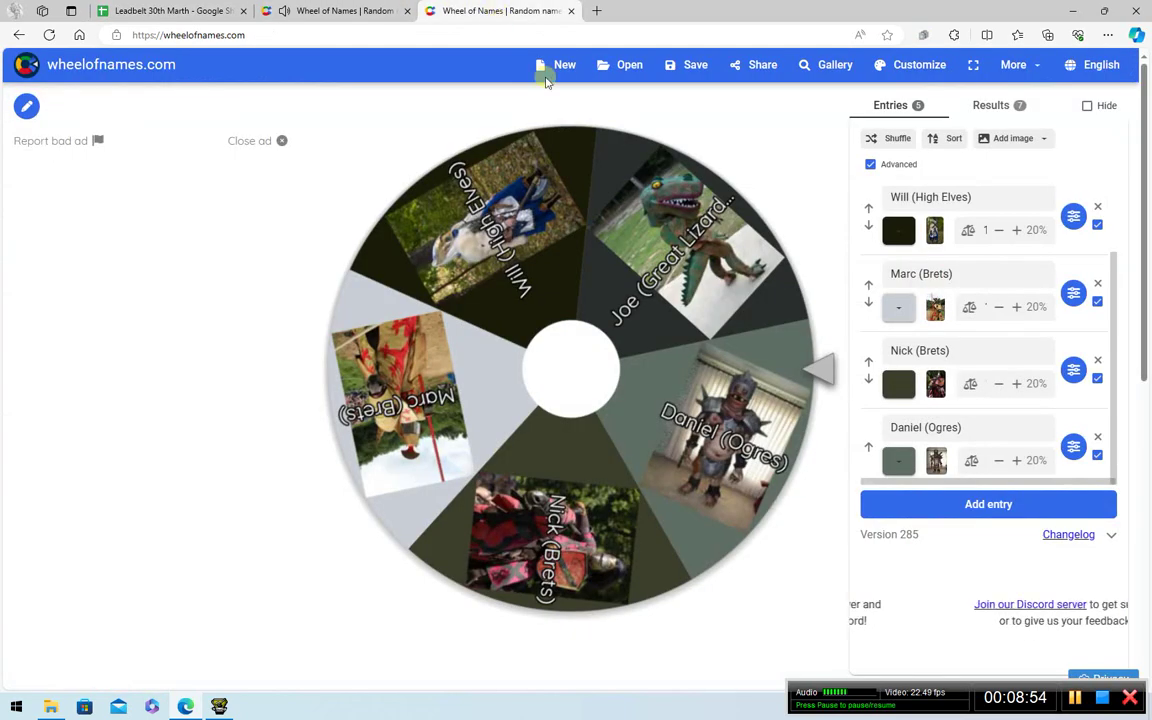
Spin the four-entry wheel, which lands on Nick (Brets), and rename that entry to Marc (Brets).
click(697, 395)
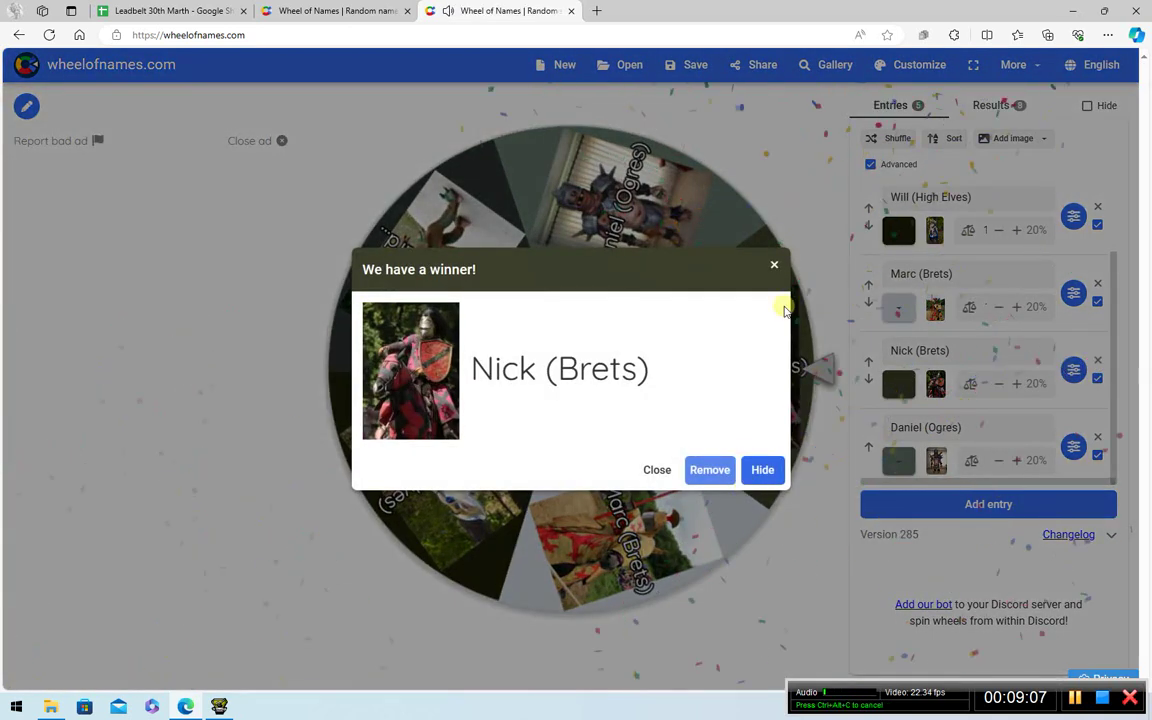
click(777, 273)
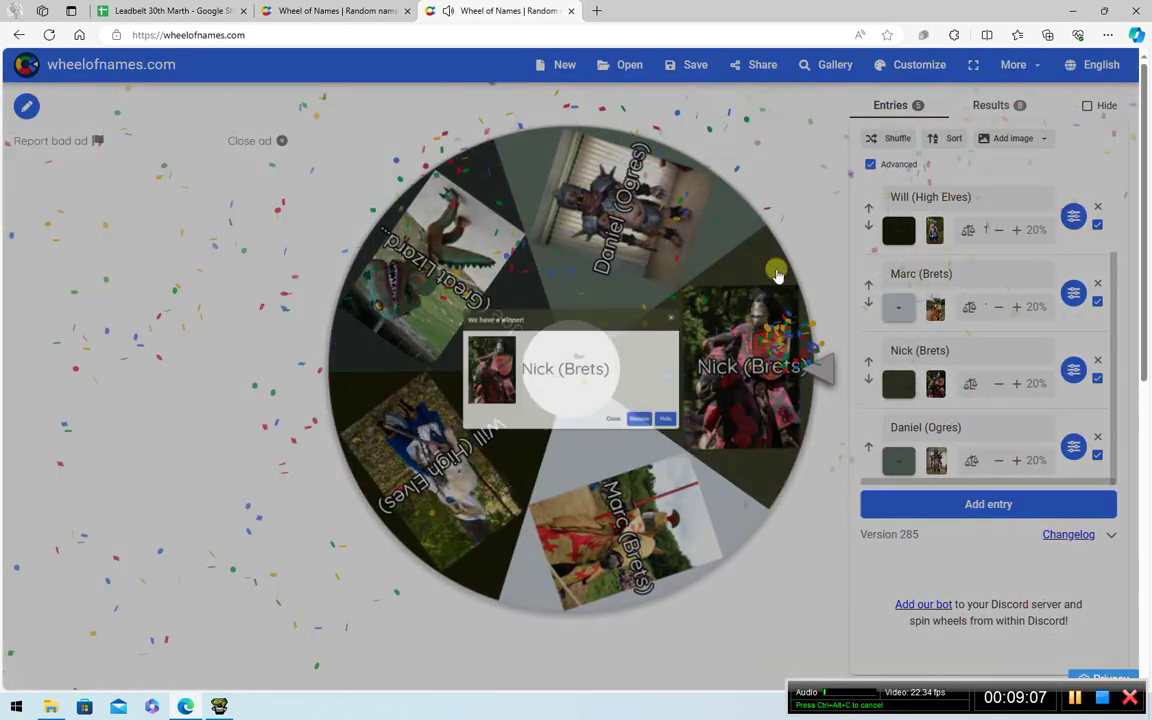
click(1096, 286)
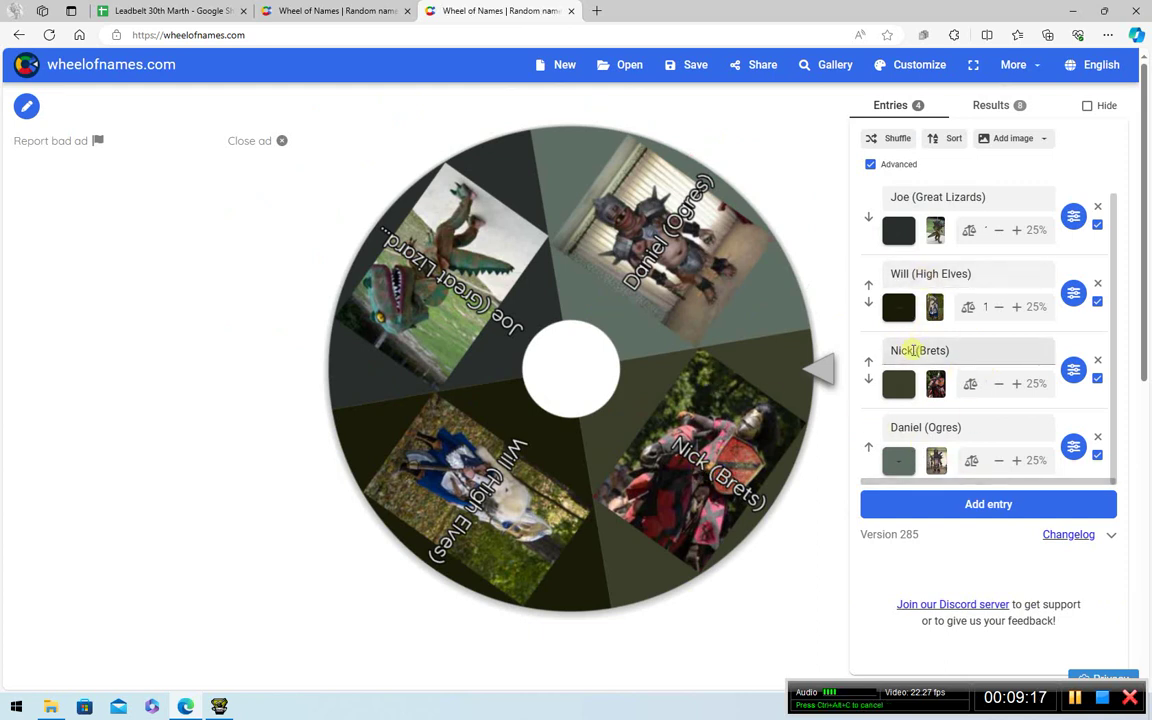
drag(913, 352, 872, 354)
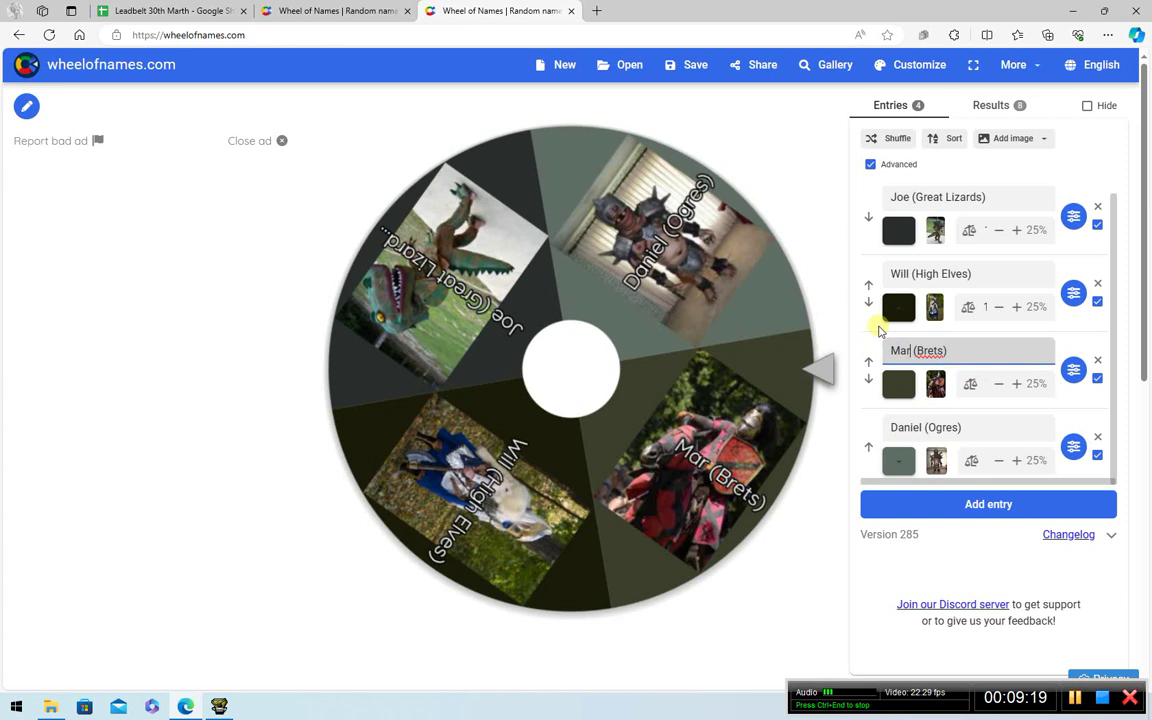
text(Marc)
click(96, 373)
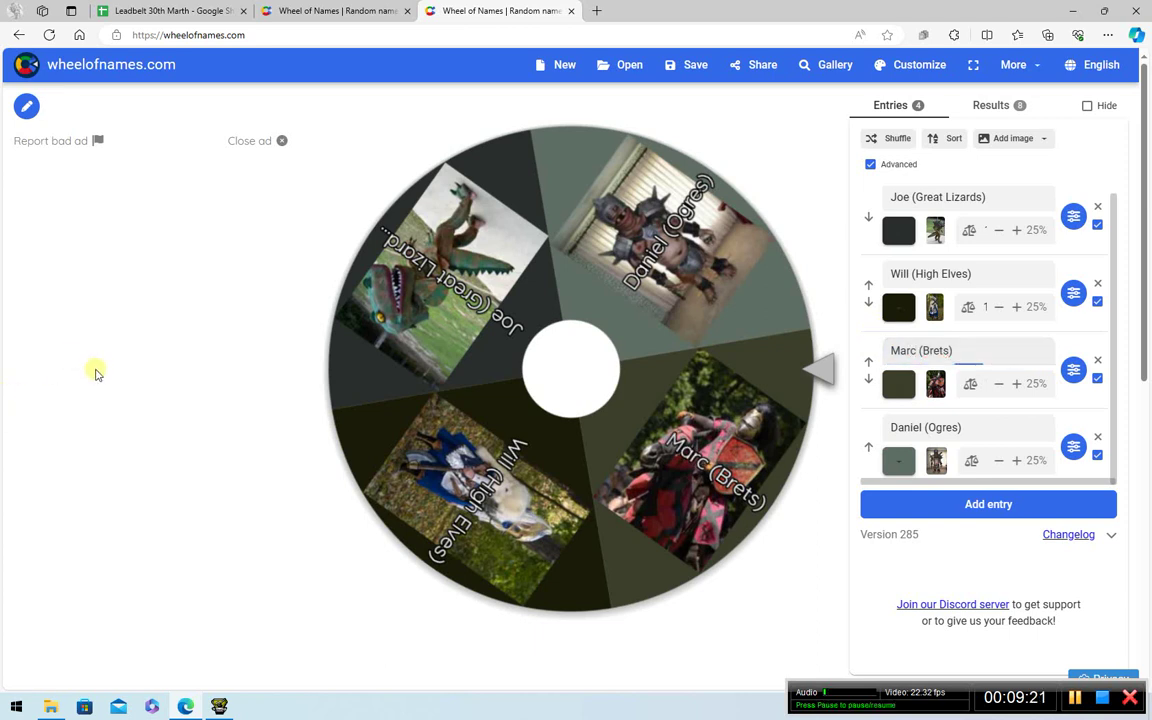
click(162, 11)
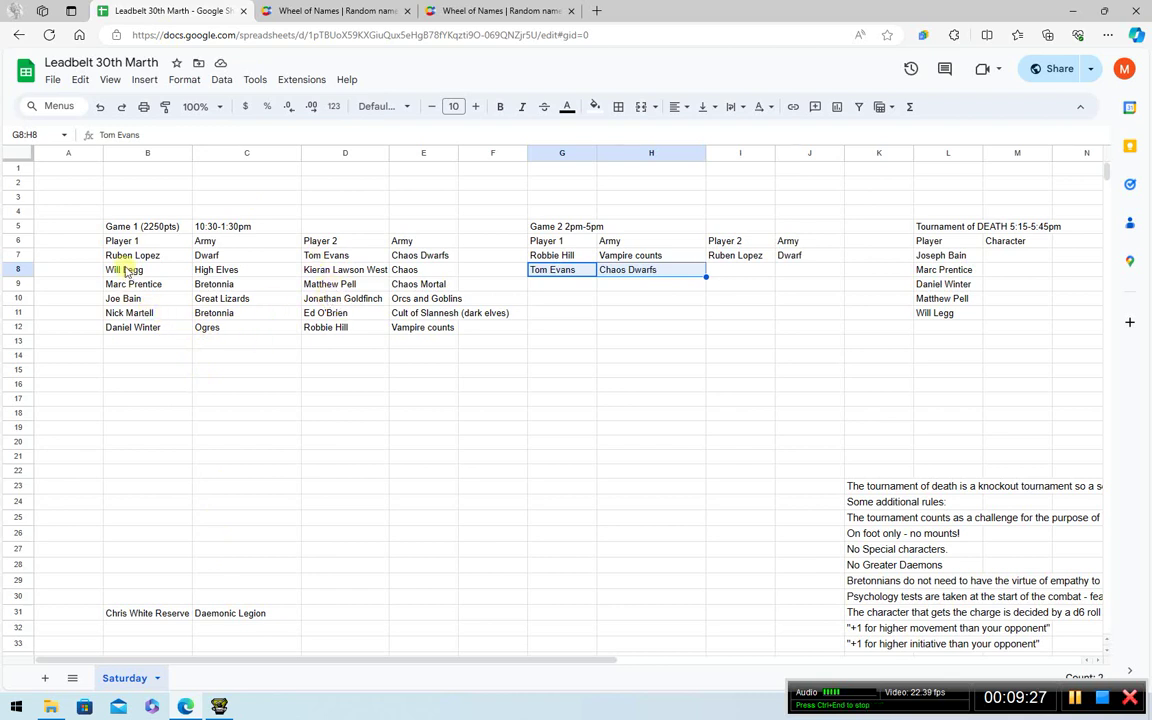
Copy the Bretonnia player from B11:C11 into Game 2 Player 2 at I8, then spin the four-entry wheel.
drag(130, 318, 215, 321)
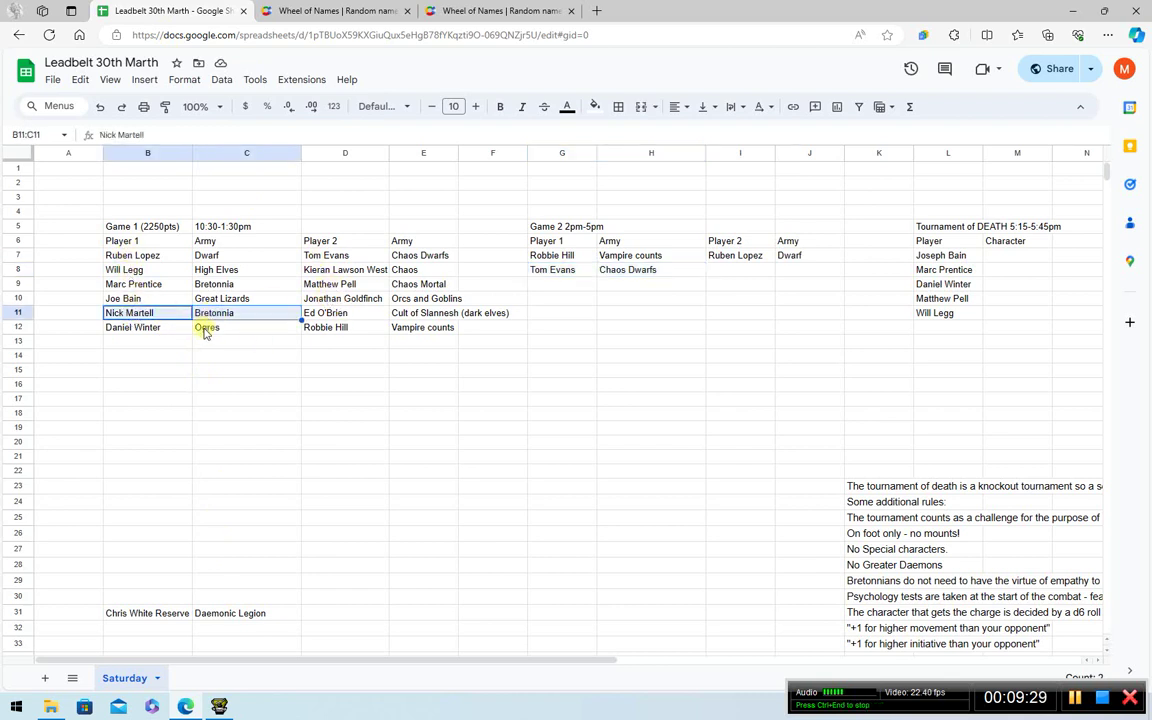
key(ctrl+c)
click(712, 269)
key(ctrl+v)
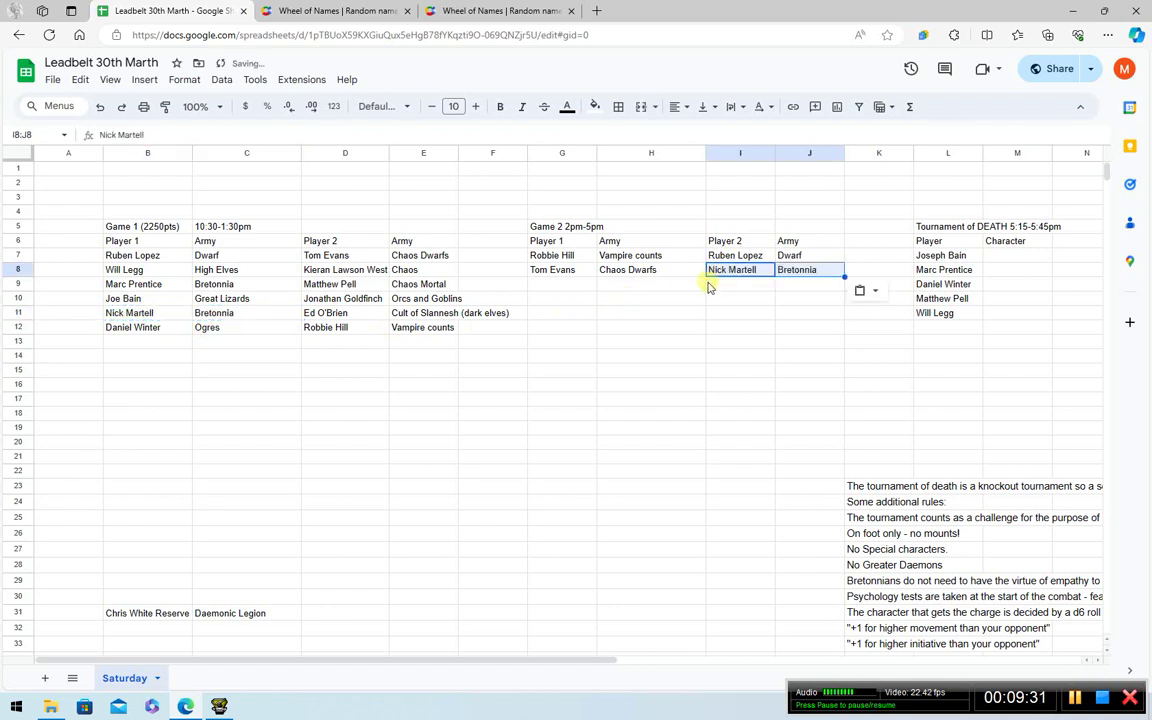
click(647, 316)
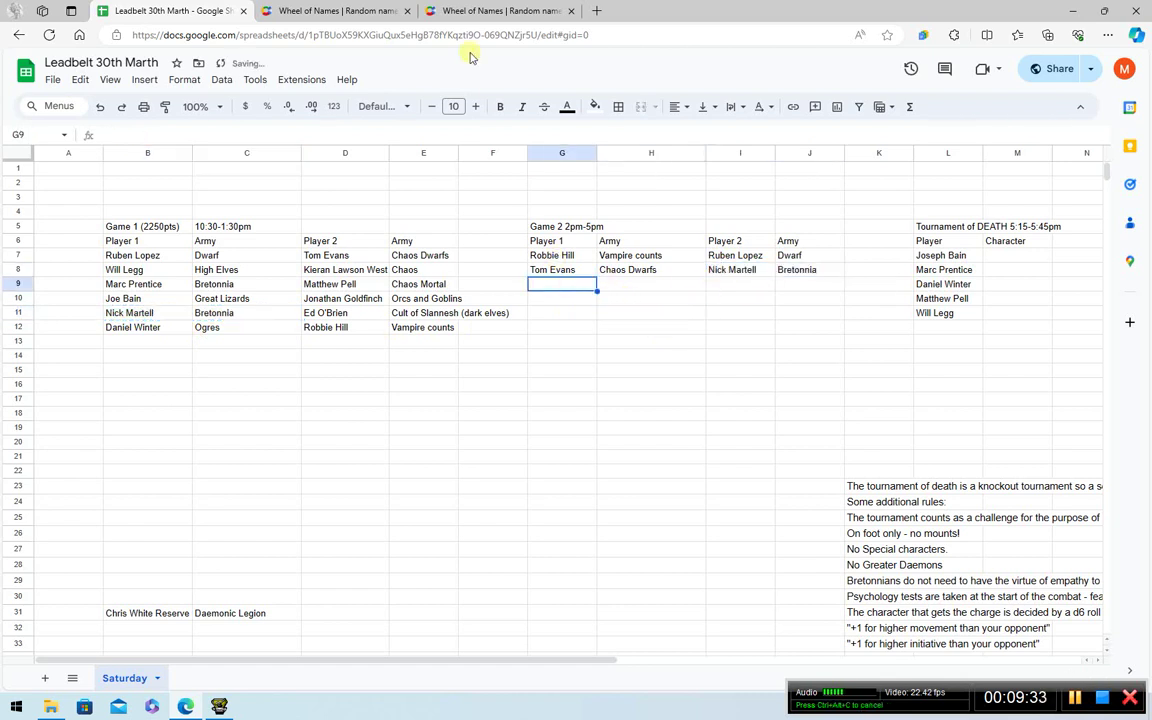
click(500, 11)
click(738, 370)
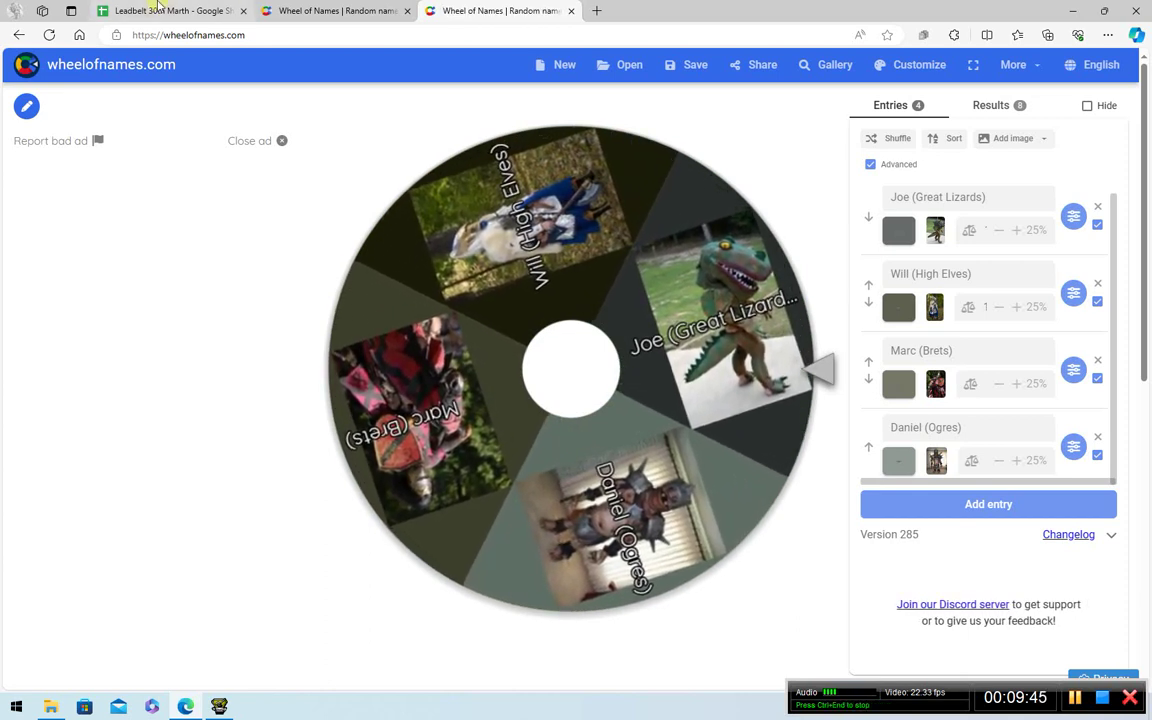
Paste the Great Lizards player from B10:C10 into the Game 2 Player 2 cell I9.
click(201, 20)
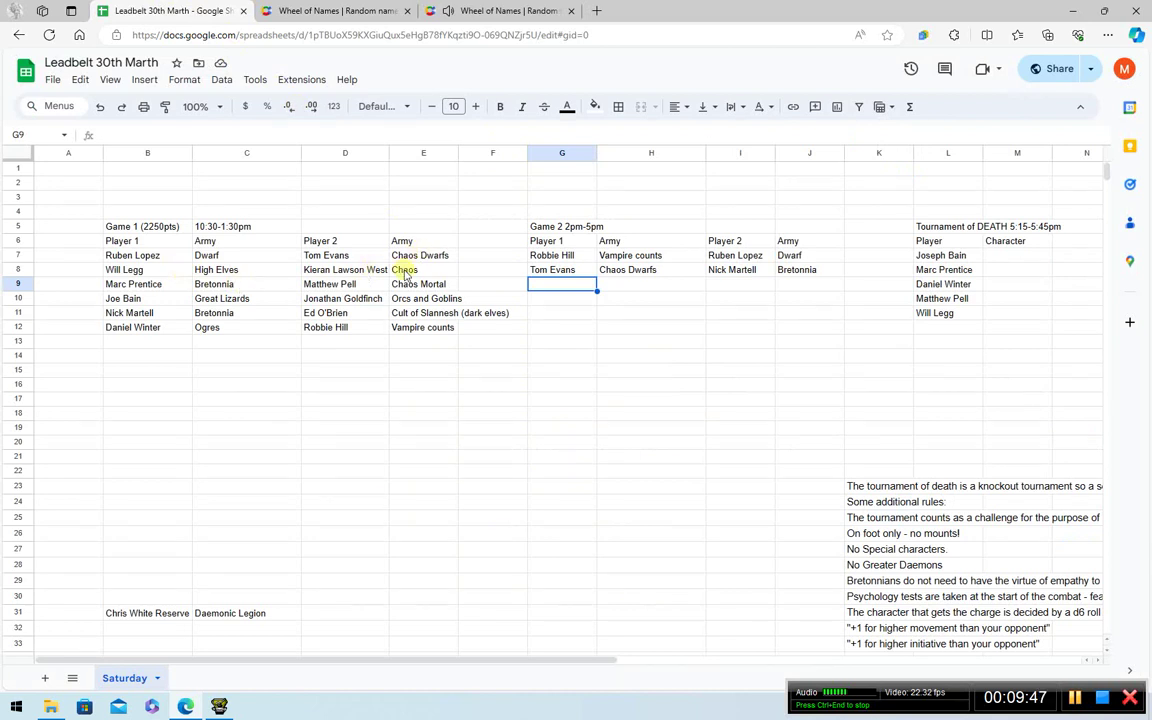
drag(170, 303, 223, 303)
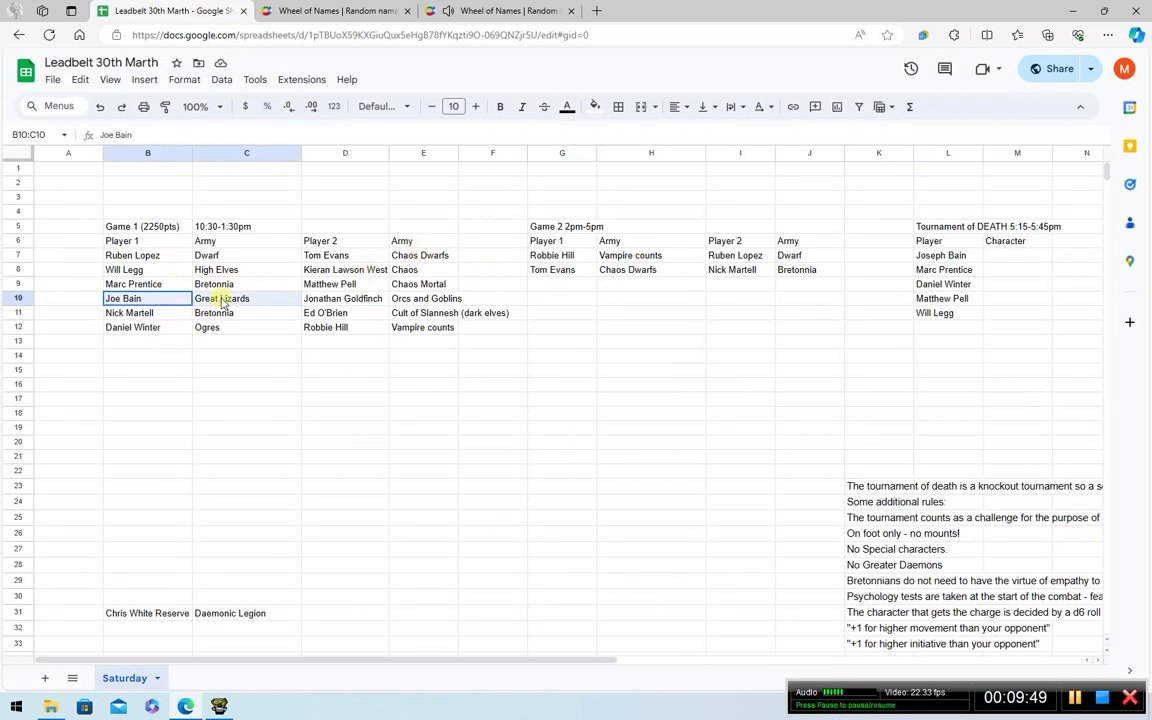
click(728, 285)
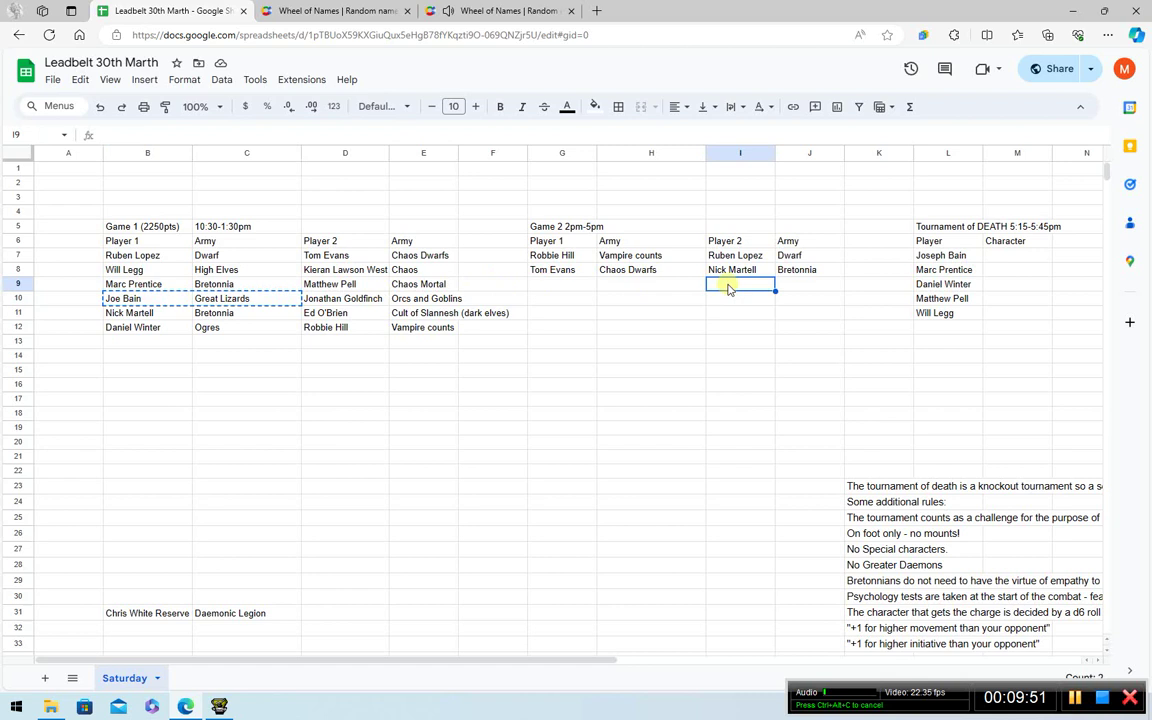
key(ctrl+v)
Dismiss the six-entry wheel's winner notice, re-spin it, and return to the spreadsheet.
click(342, 20)
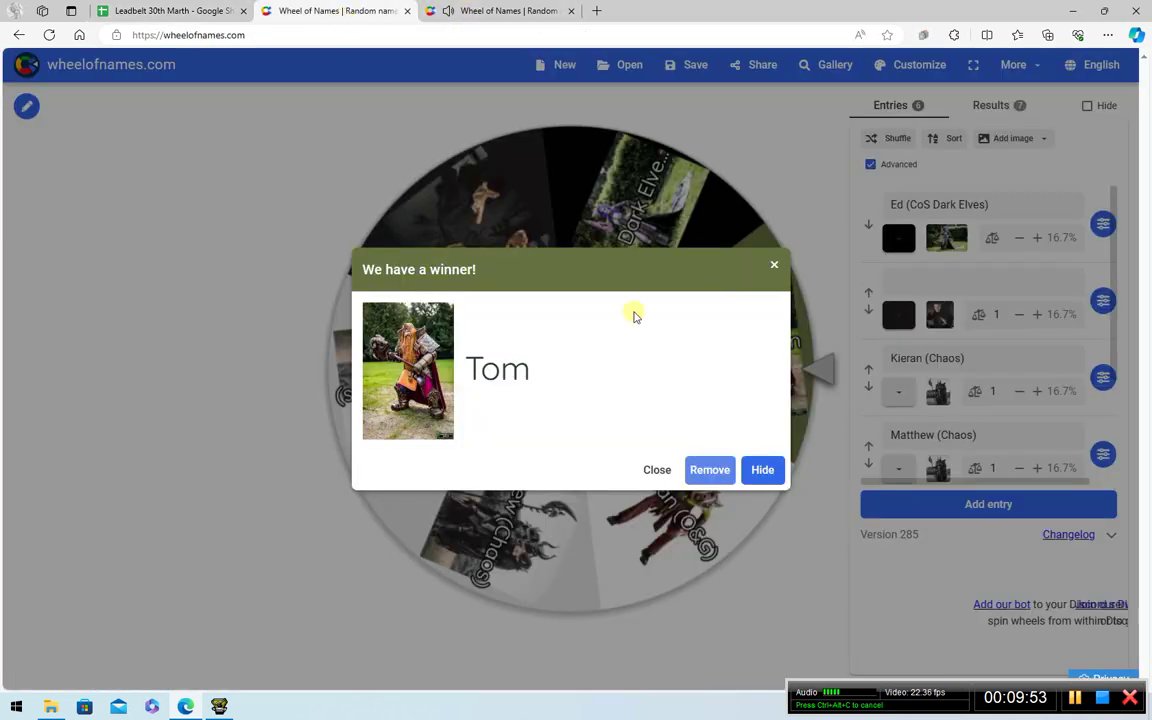
click(775, 267)
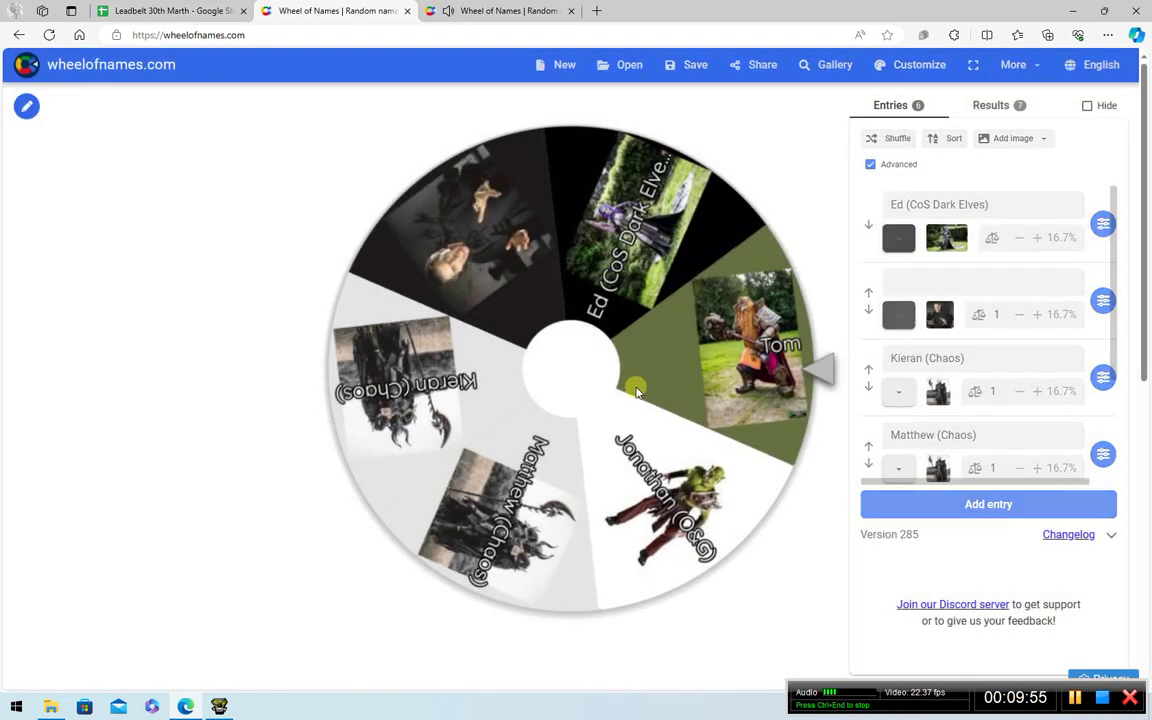
click(810, 340)
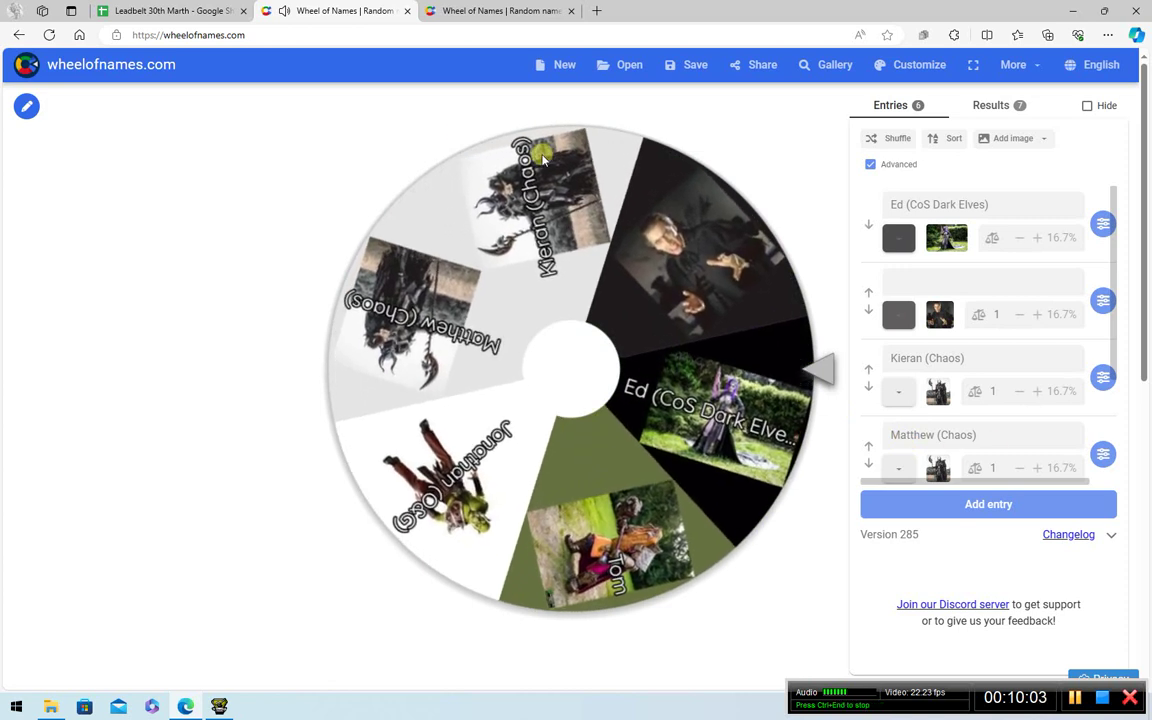
click(175, 11)
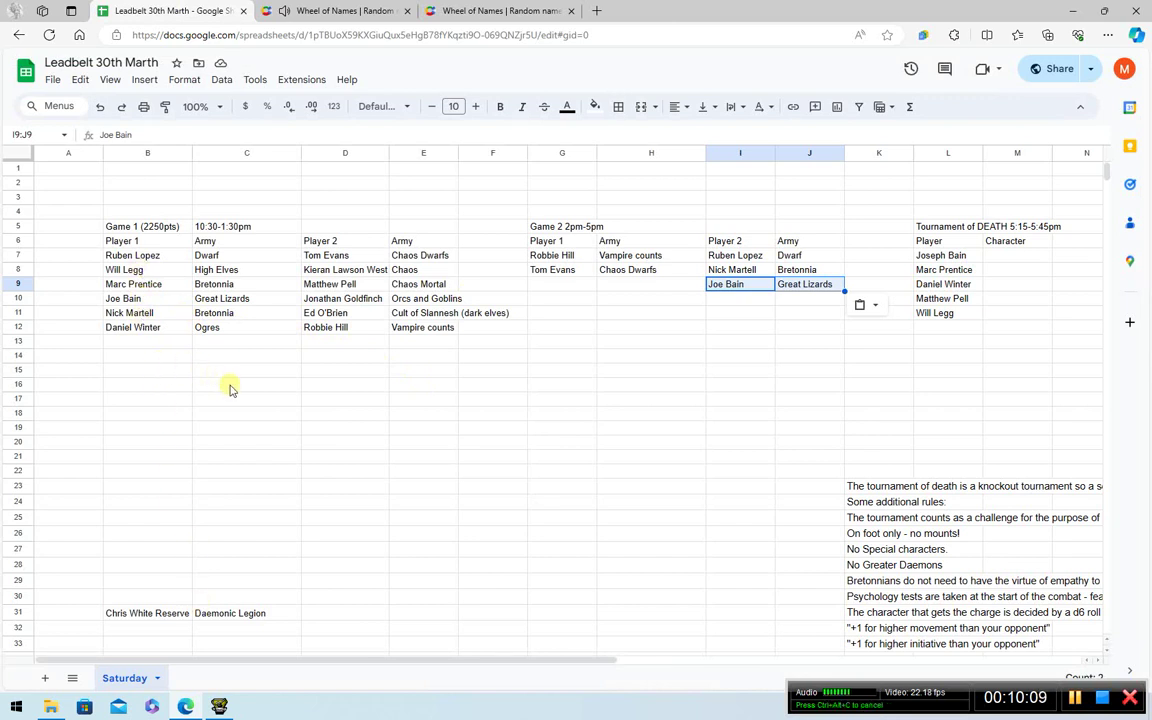
Copy the Cult of Slannesh (dark elves) player from D11:F11 into G9 and auto-fit column H.
drag(333, 314, 470, 316)
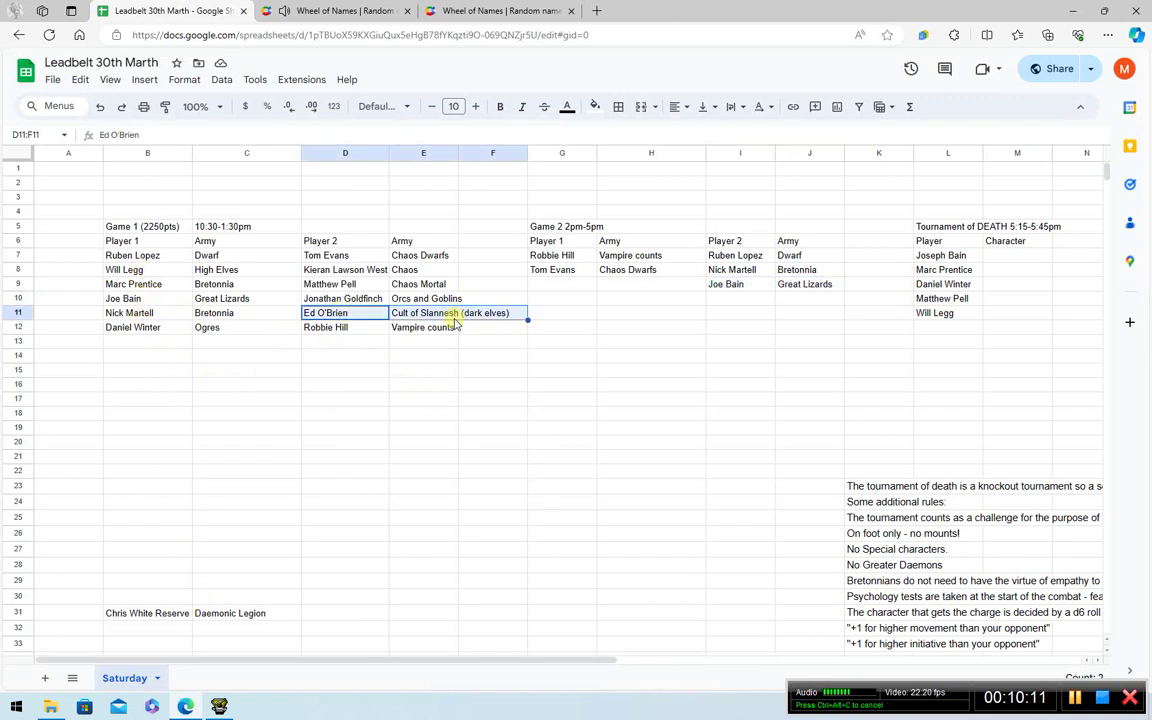
key(ctrl+c)
click(563, 285)
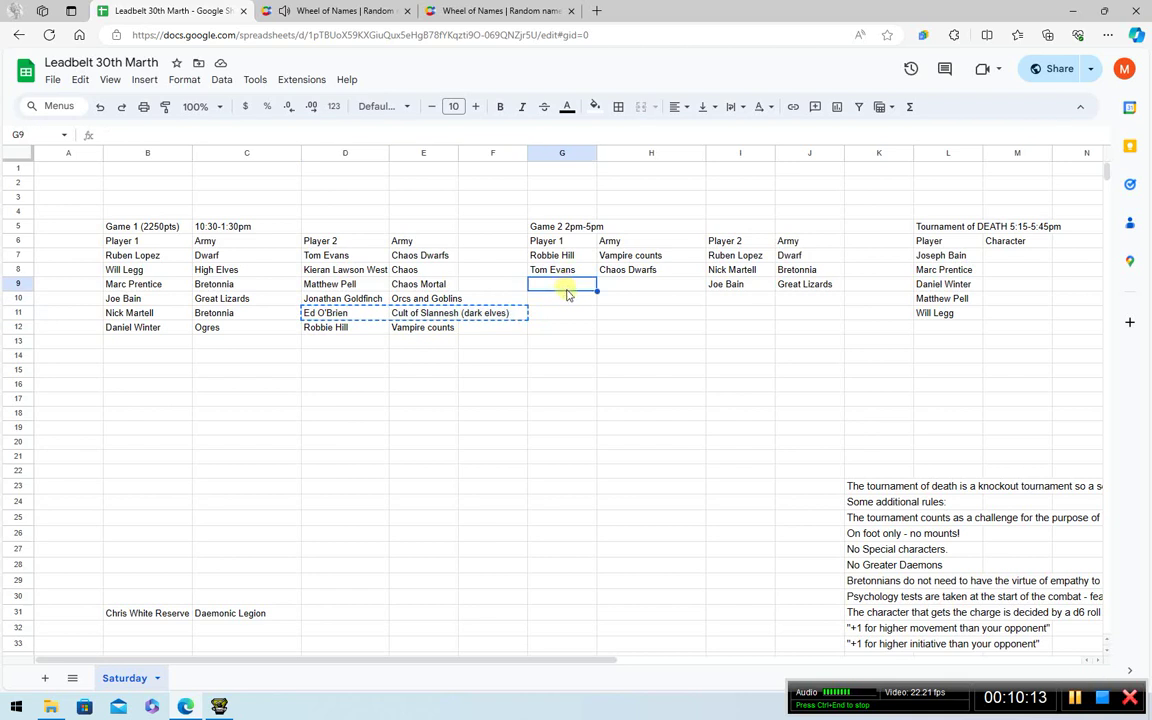
key(ctrl+v)
click(615, 357)
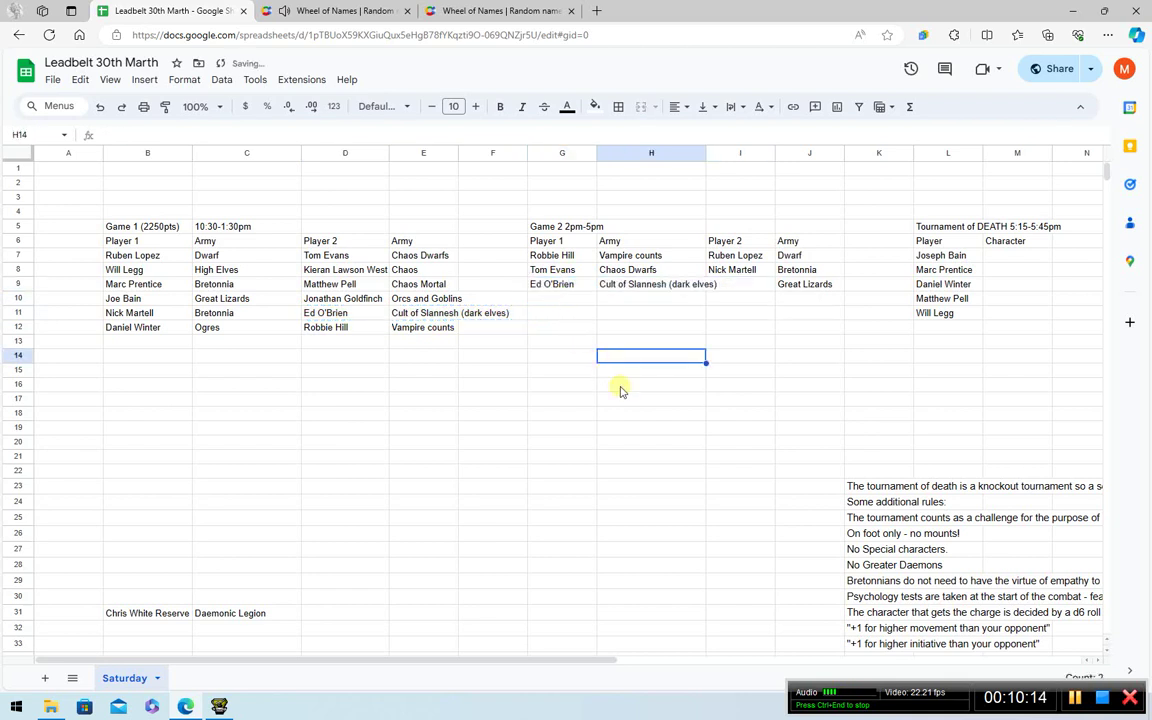
double_click(706, 153)
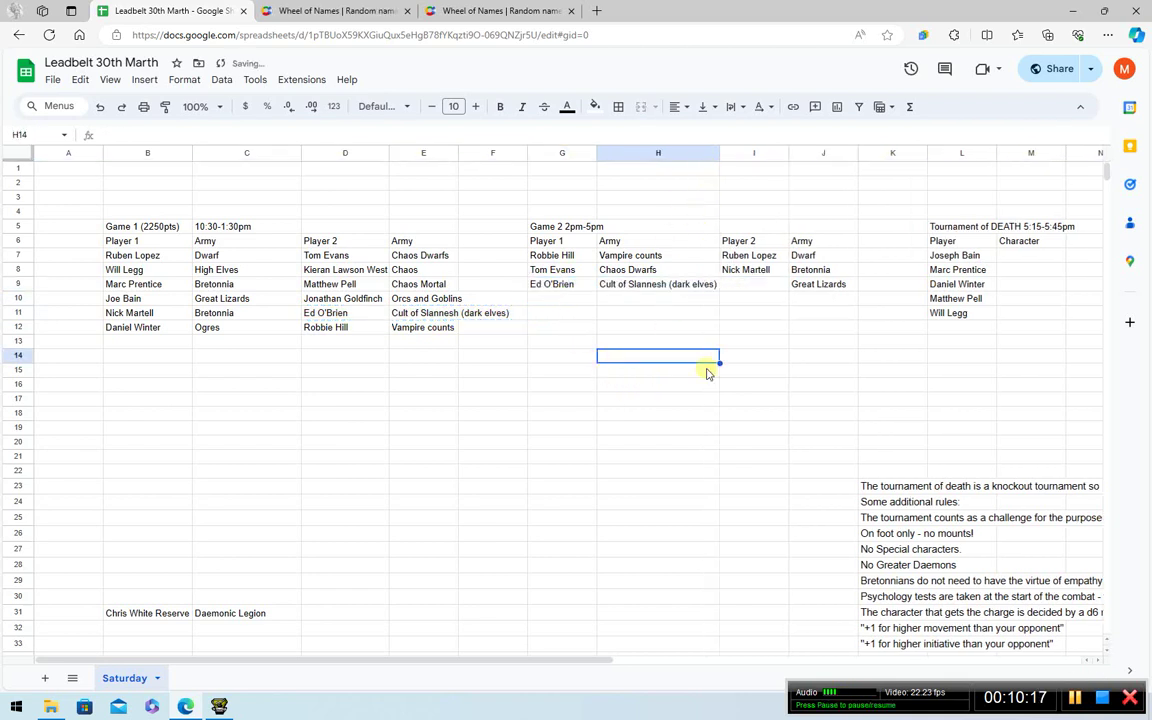
Restore the Great Lizards player's name from B10 into cell I9.
click(760, 285)
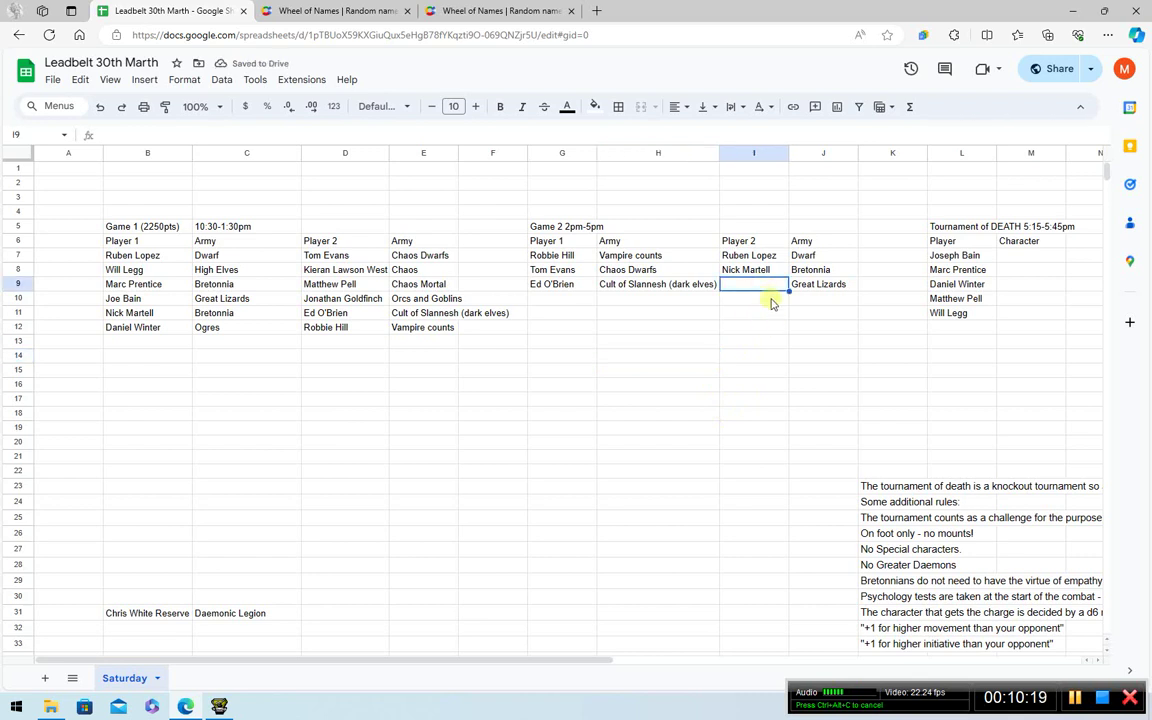
click(826, 288)
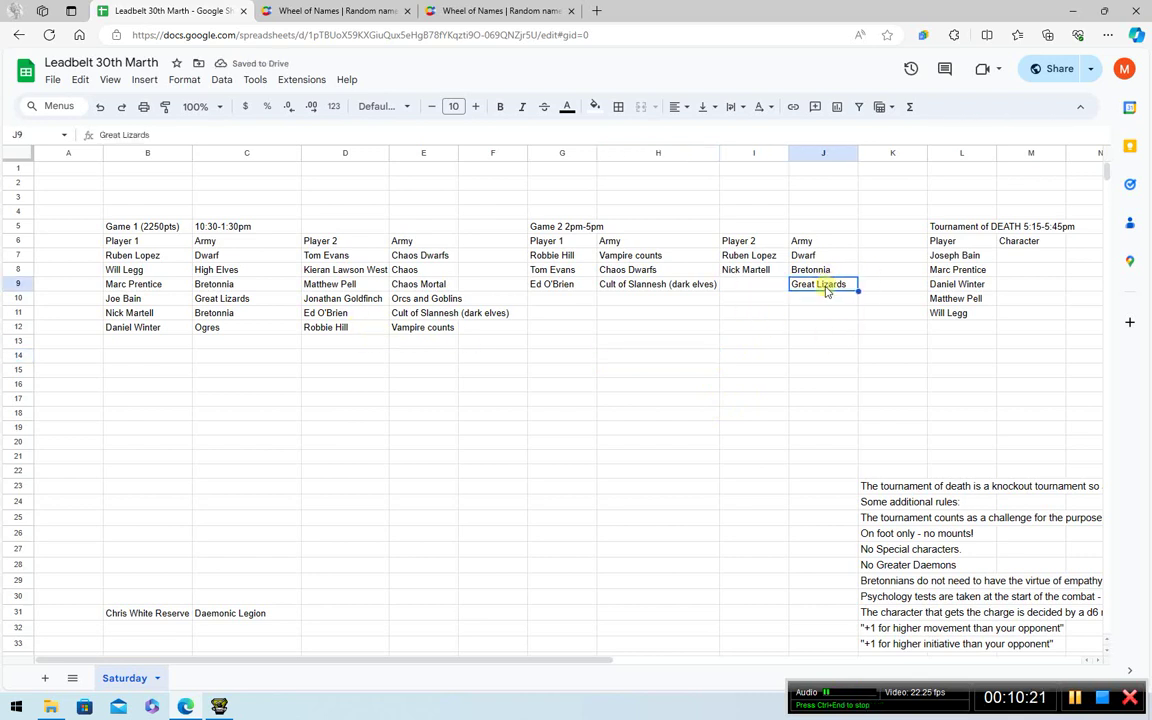
click(746, 288)
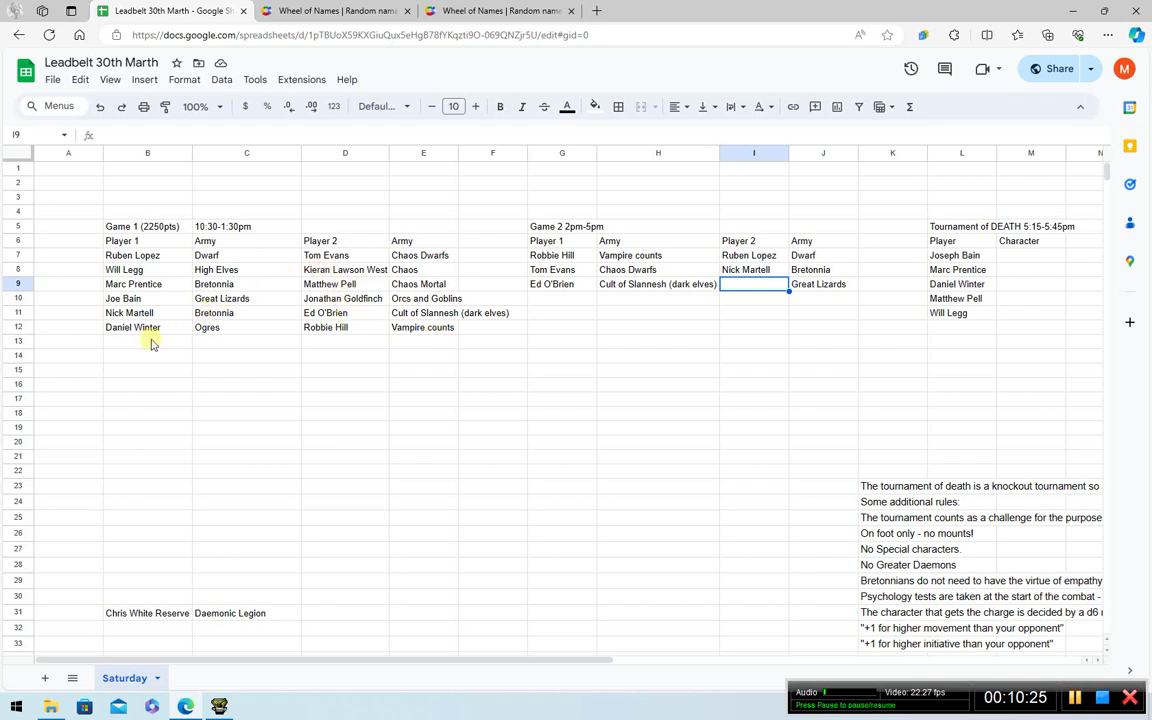
click(131, 303)
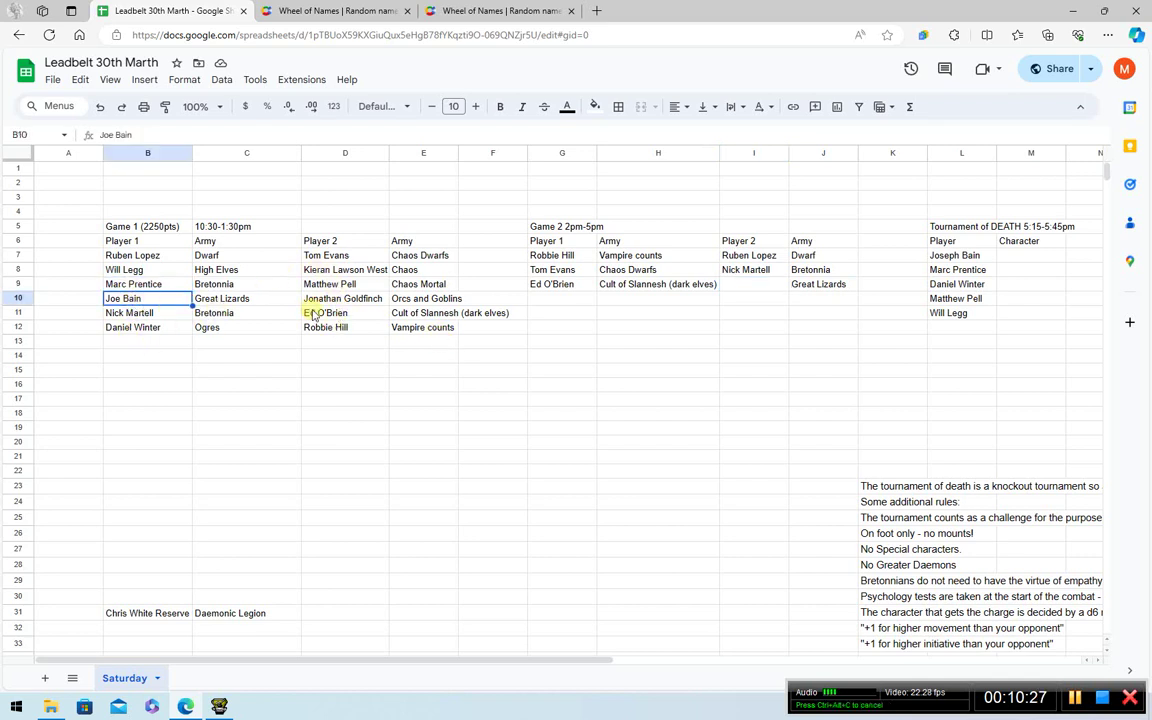
key(ctrl+c)
click(760, 286)
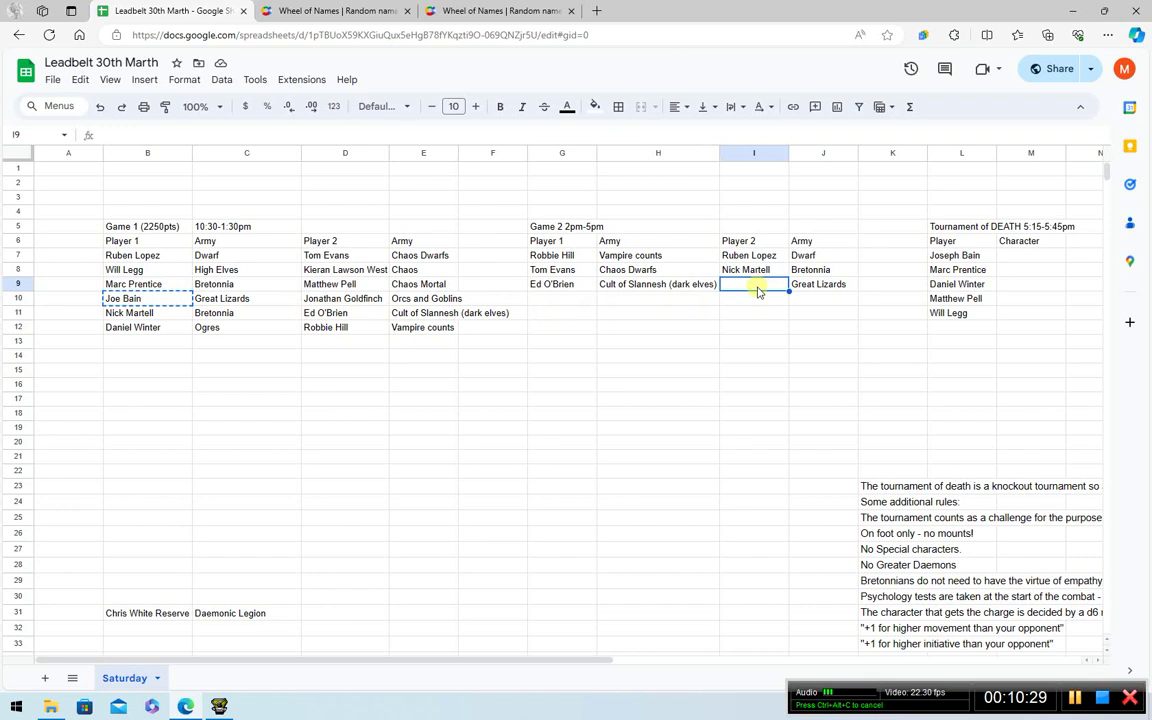
key(ctrl+v)
click(757, 374)
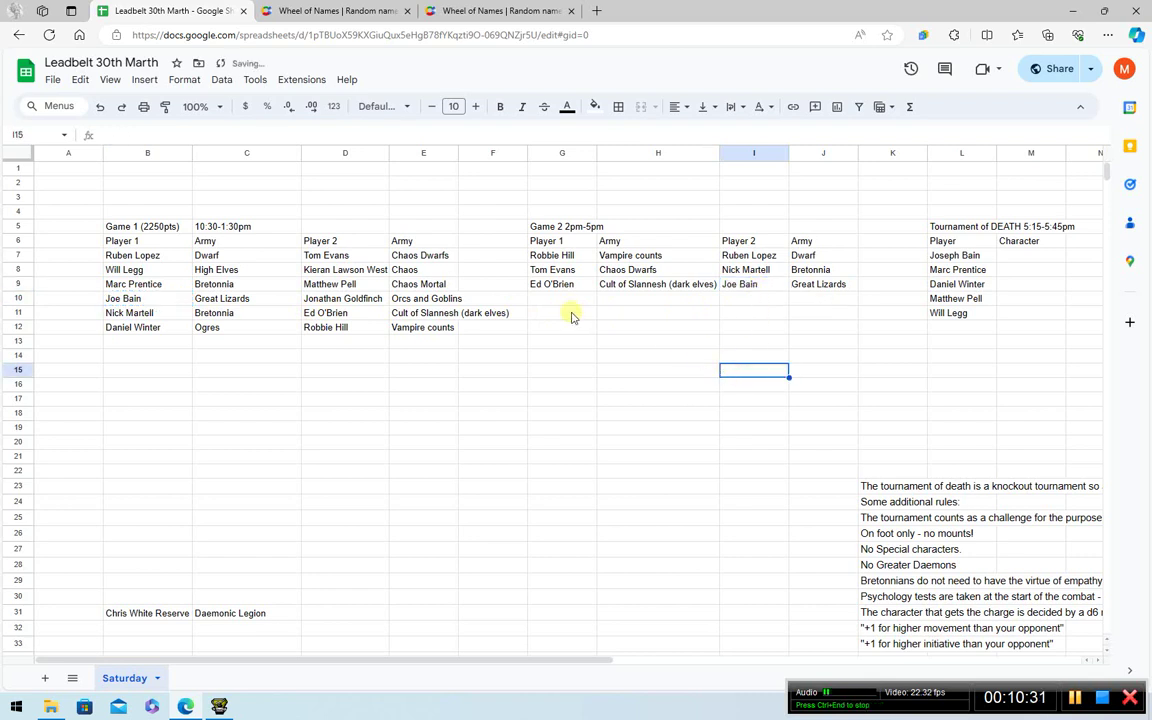
Dismiss the Great Lizards winner notice and remove that entry from the four-entry wheel.
click(503, 12)
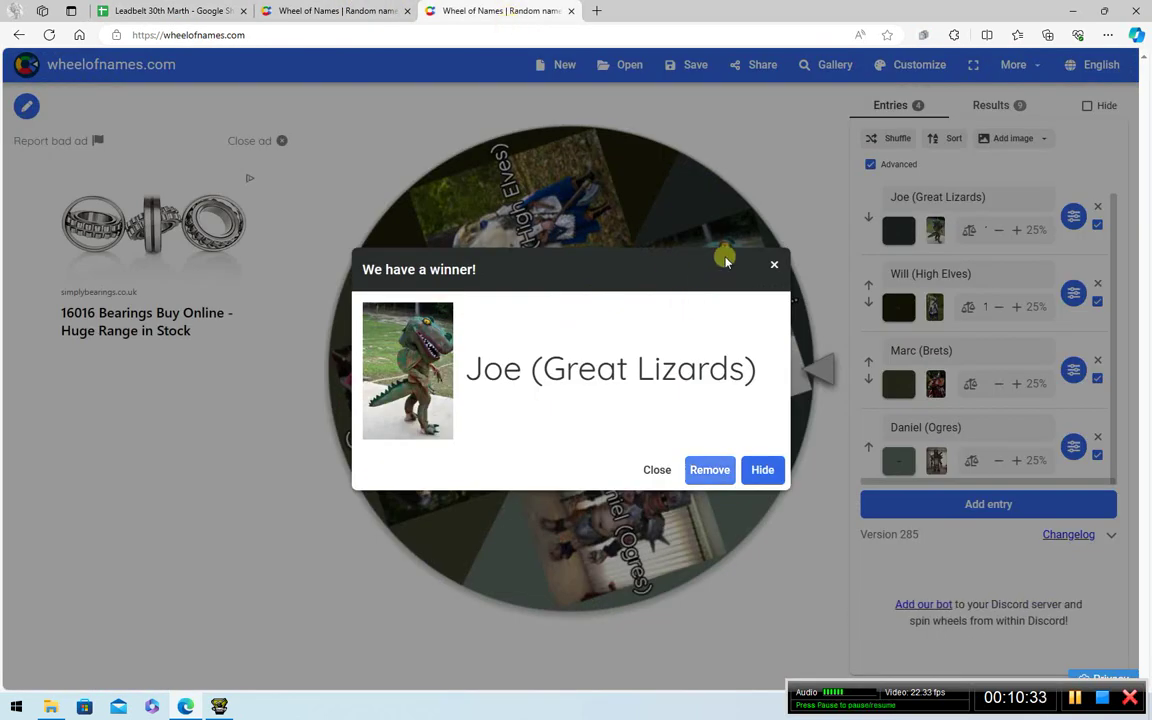
click(773, 265)
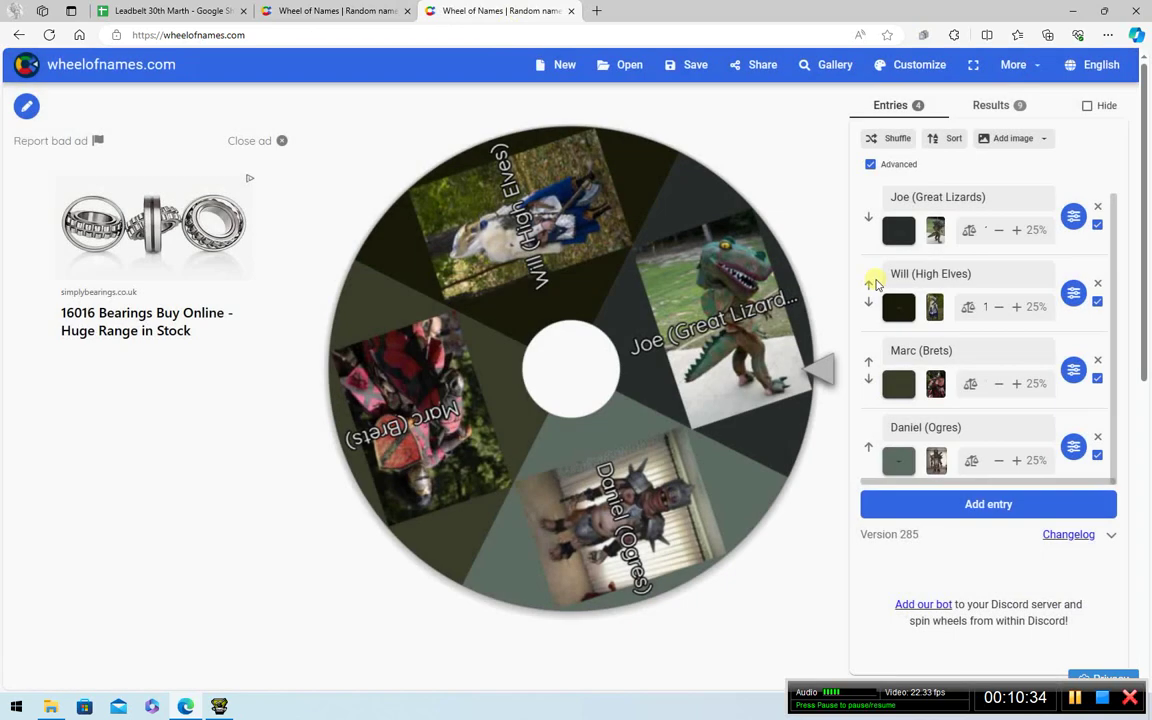
click(1097, 209)
Clear the CoS Dark Elves and previous winner entry names on the six-entry wheel, then spin it.
click(335, 11)
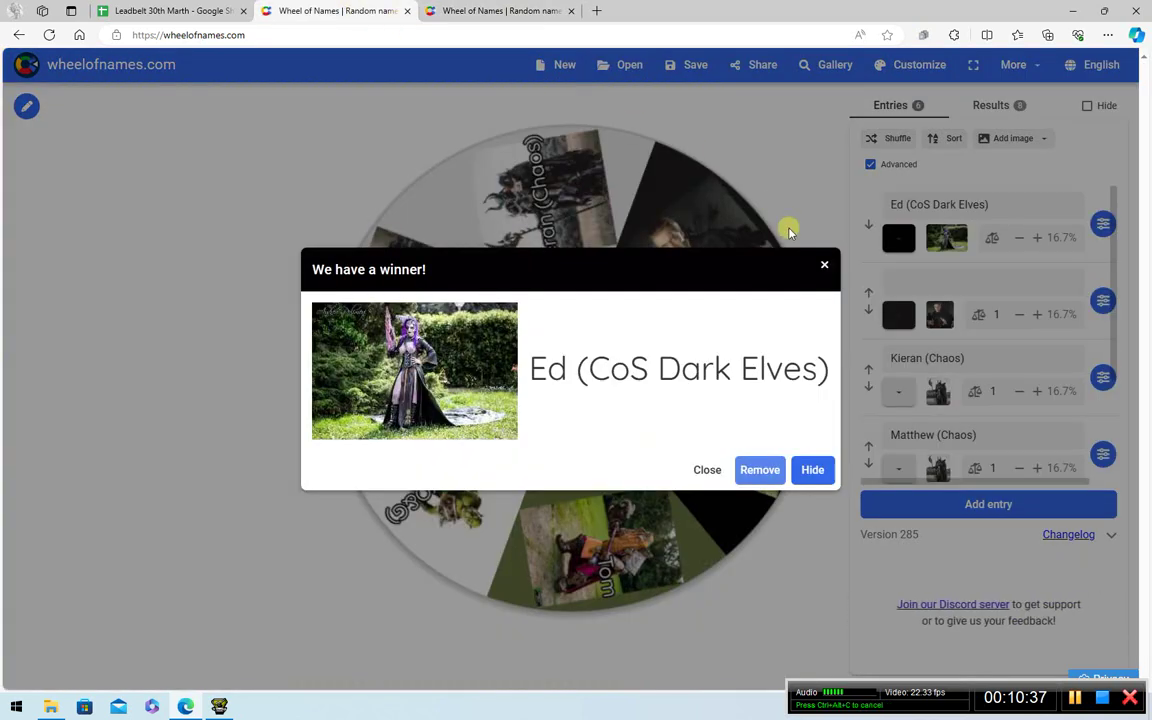
click(824, 264)
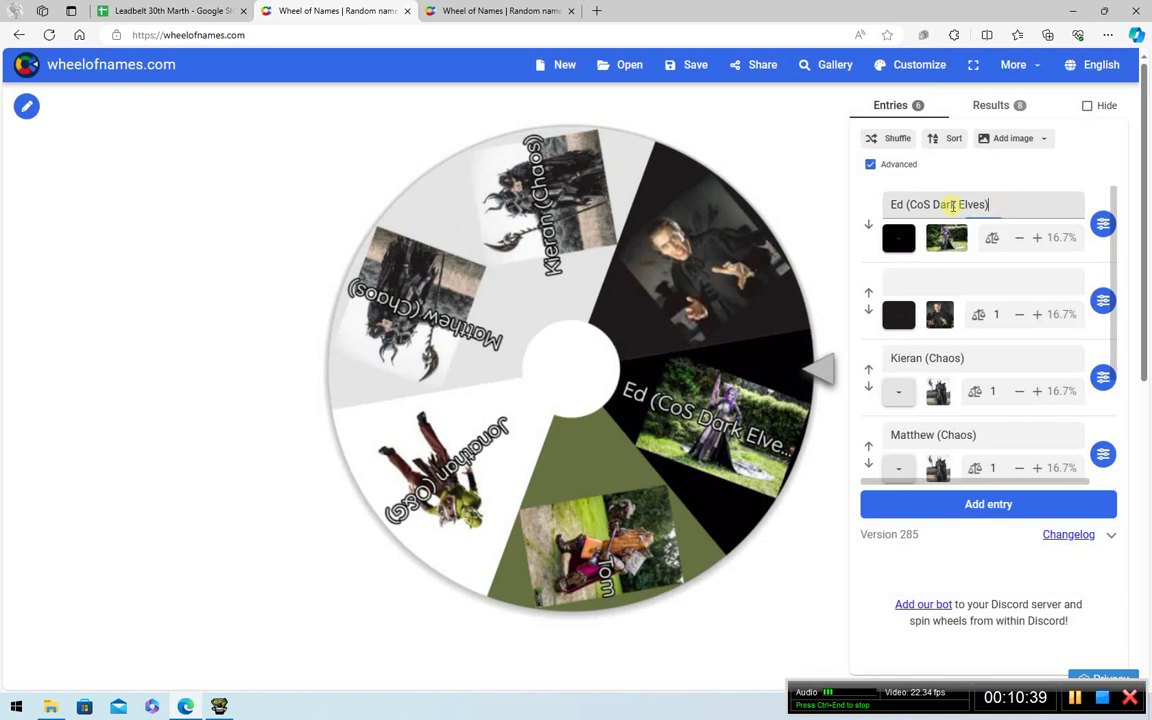
triple_click(953, 204)
key(BackSpace)
scroll(1010, 408, down, 1)
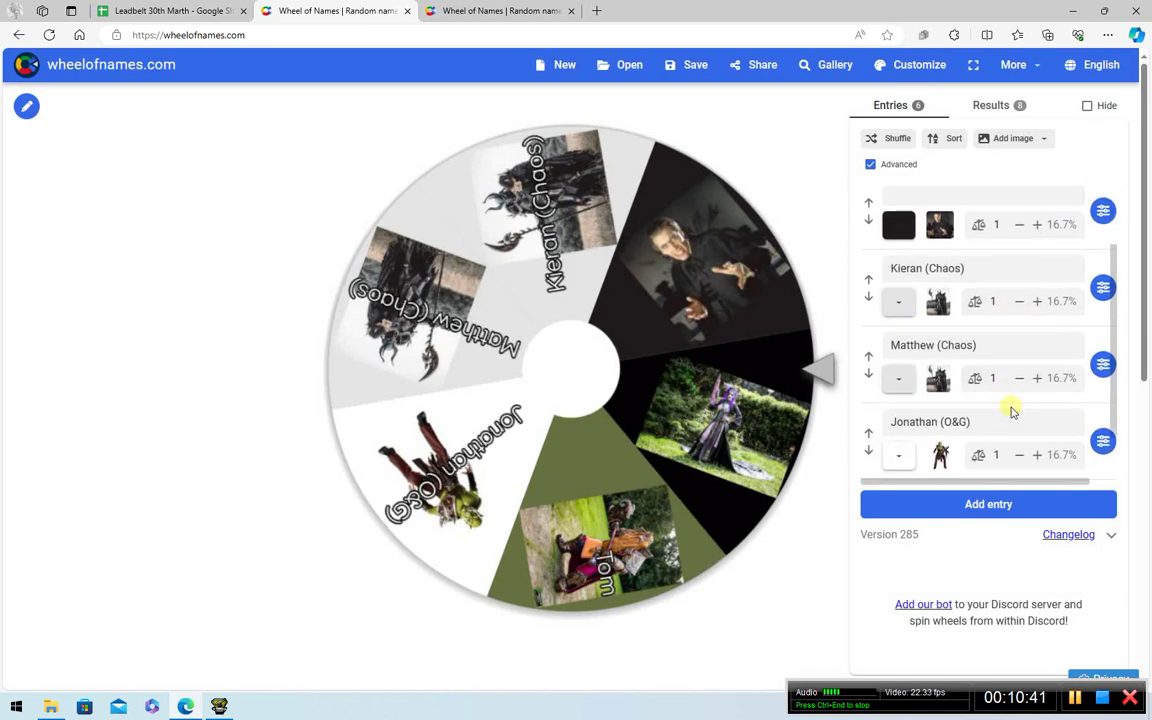
drag(928, 424, 869, 429)
key(BackSpace)
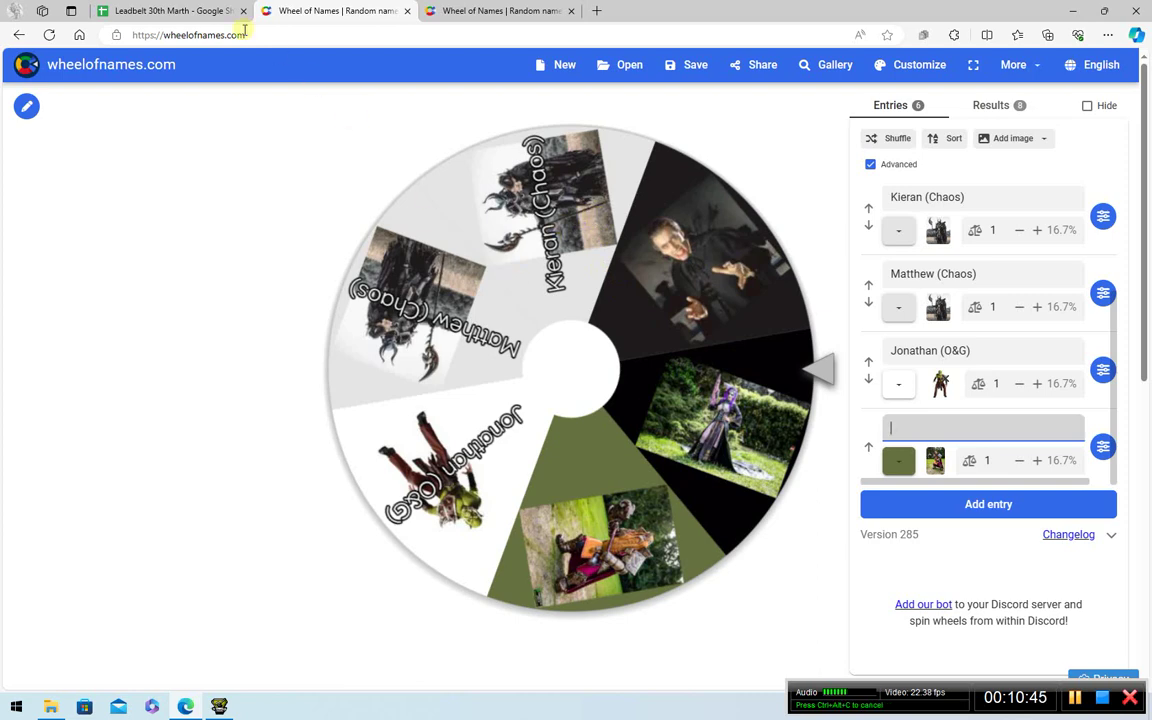
click(607, 362)
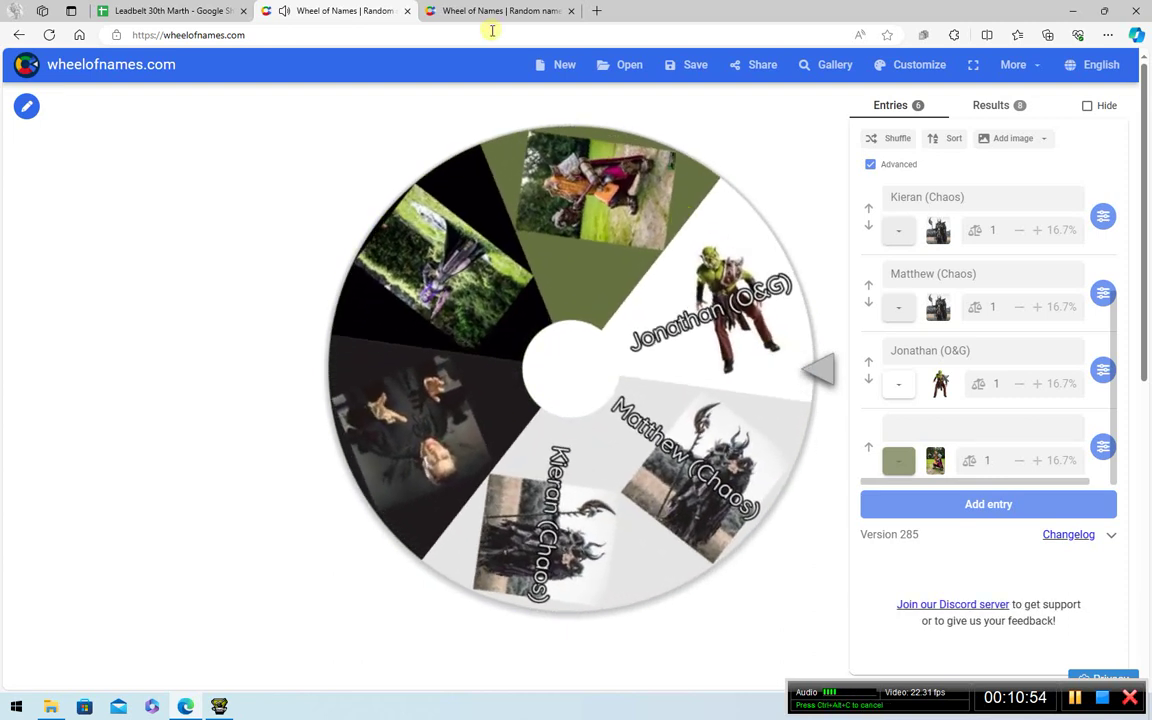
Paste the Orcs and Goblins player from D10:E10 into G10:H10 and spin the three-entry wheel.
click(130, 9)
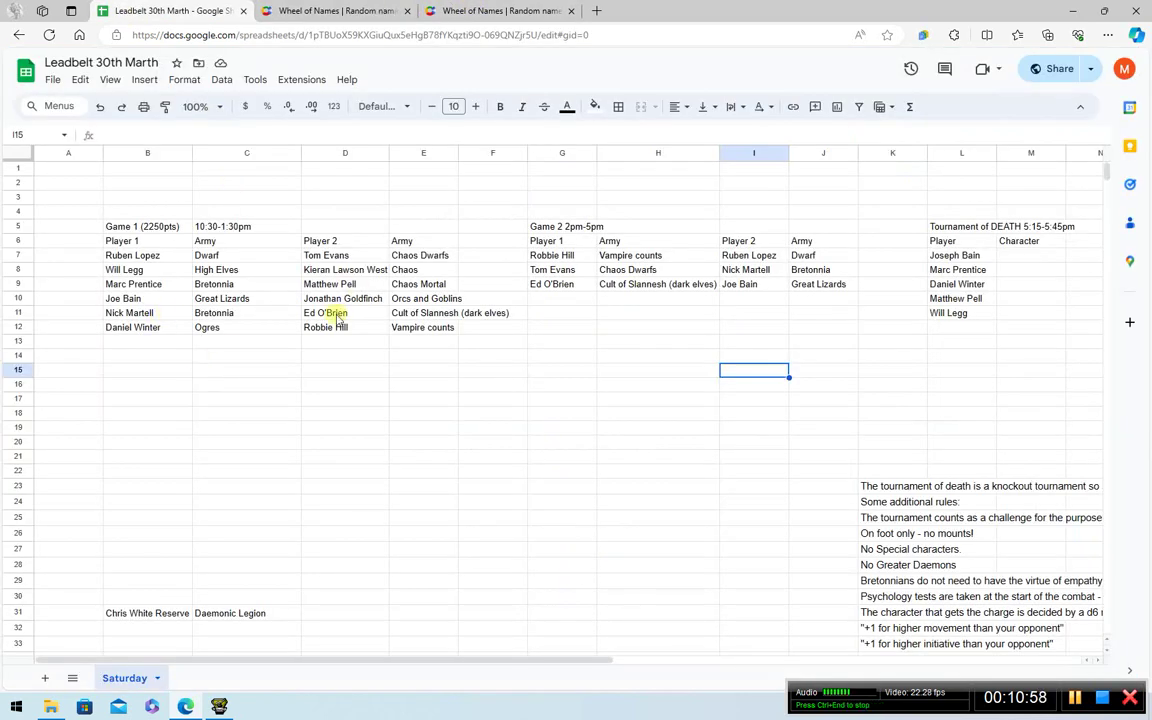
drag(335, 302, 410, 299)
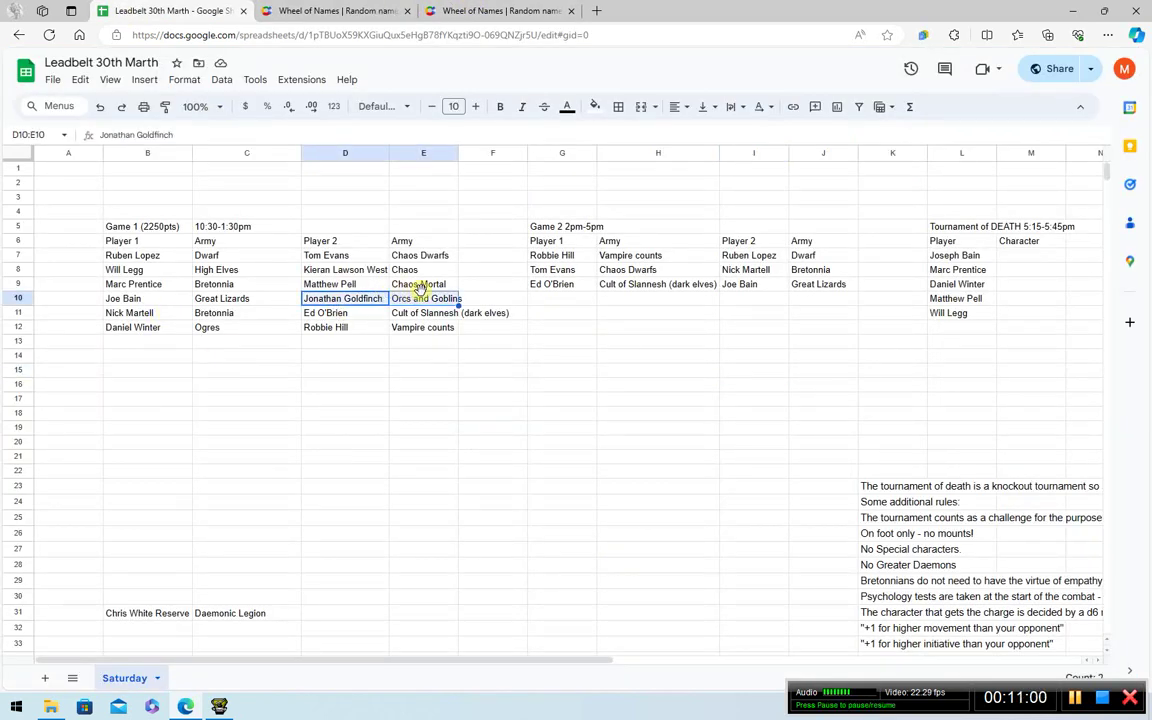
click(566, 302)
key(ctrl+v)
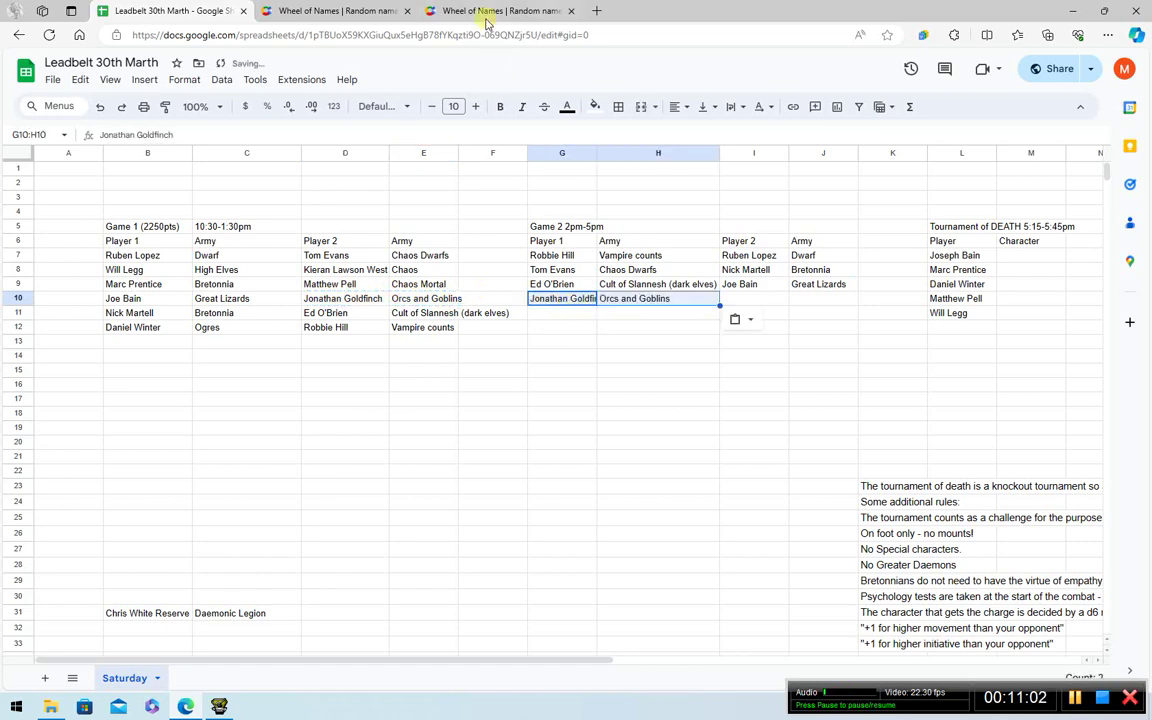
click(487, 12)
click(681, 362)
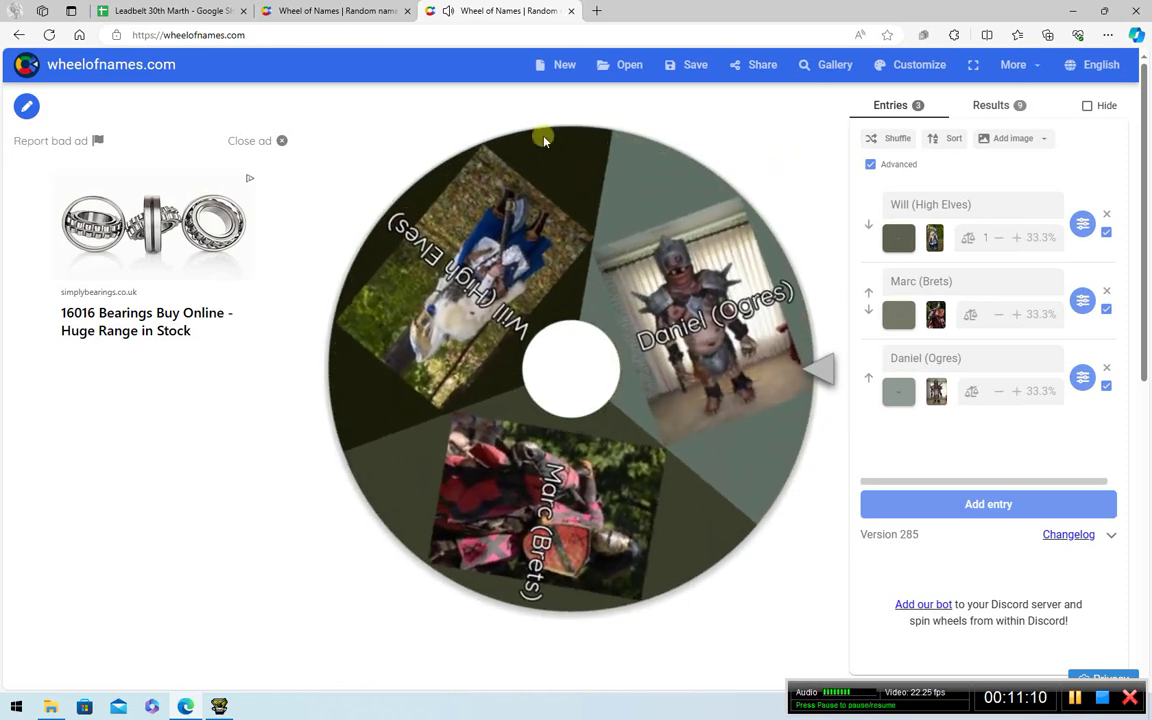
Copy the Ogres player from B12:C12 into the Game 2 opponent slot I10:J10.
click(163, 10)
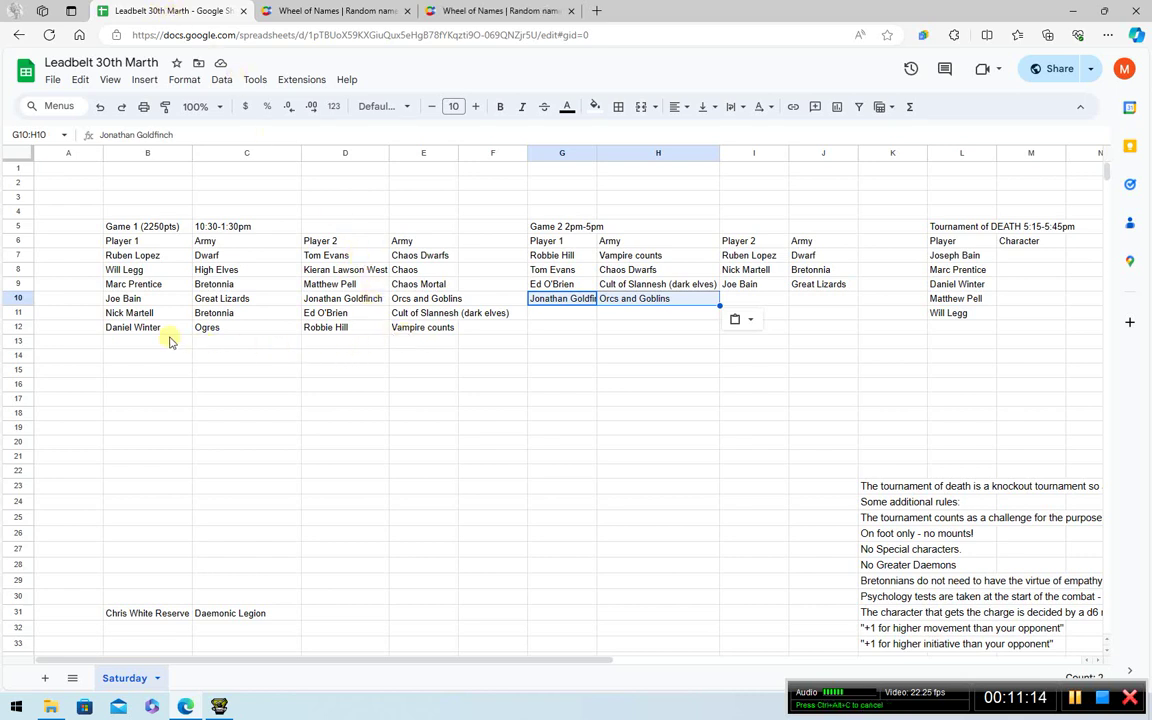
drag(150, 329, 221, 331)
key(ctrl+c)
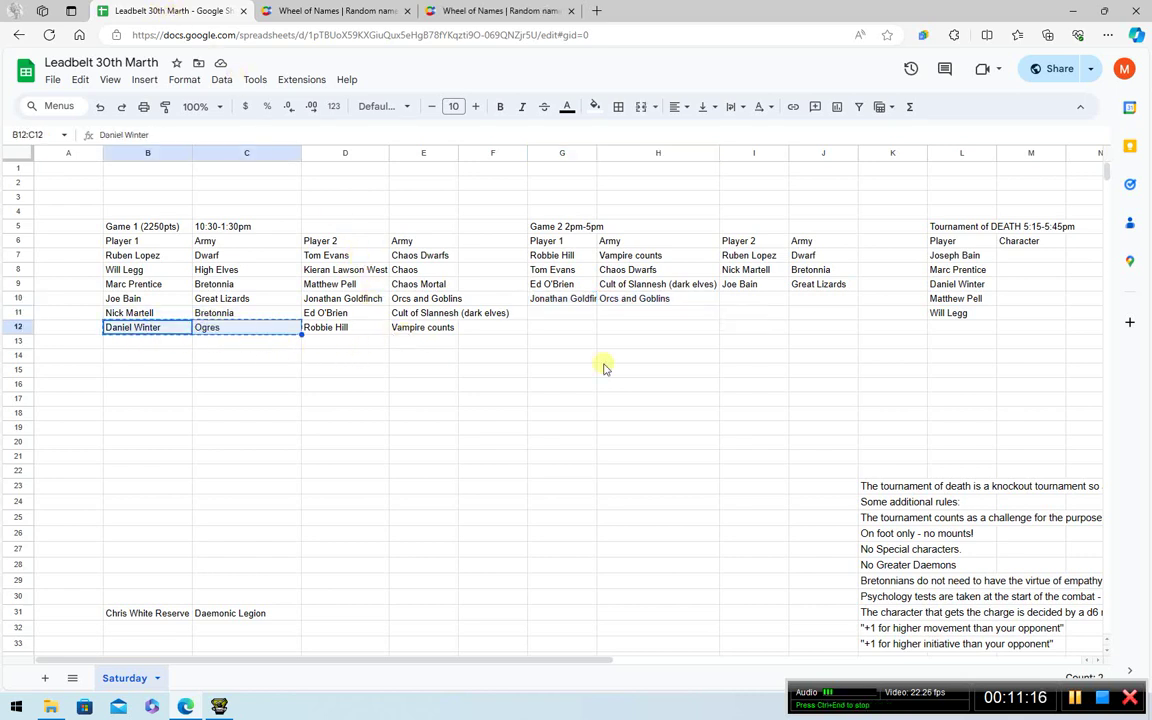
click(752, 299)
key(ctrl+v)
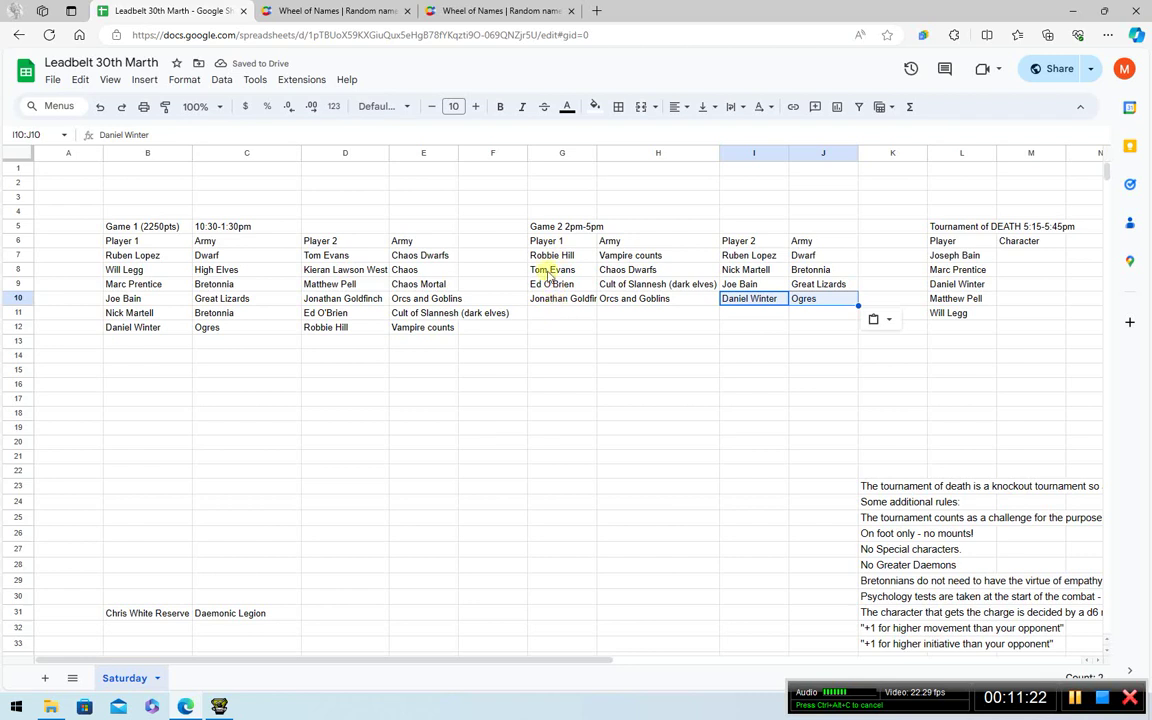
Dismiss the Ogres winner announcement and remove the Ogres entry from the three-entry wheel.
click(505, 11)
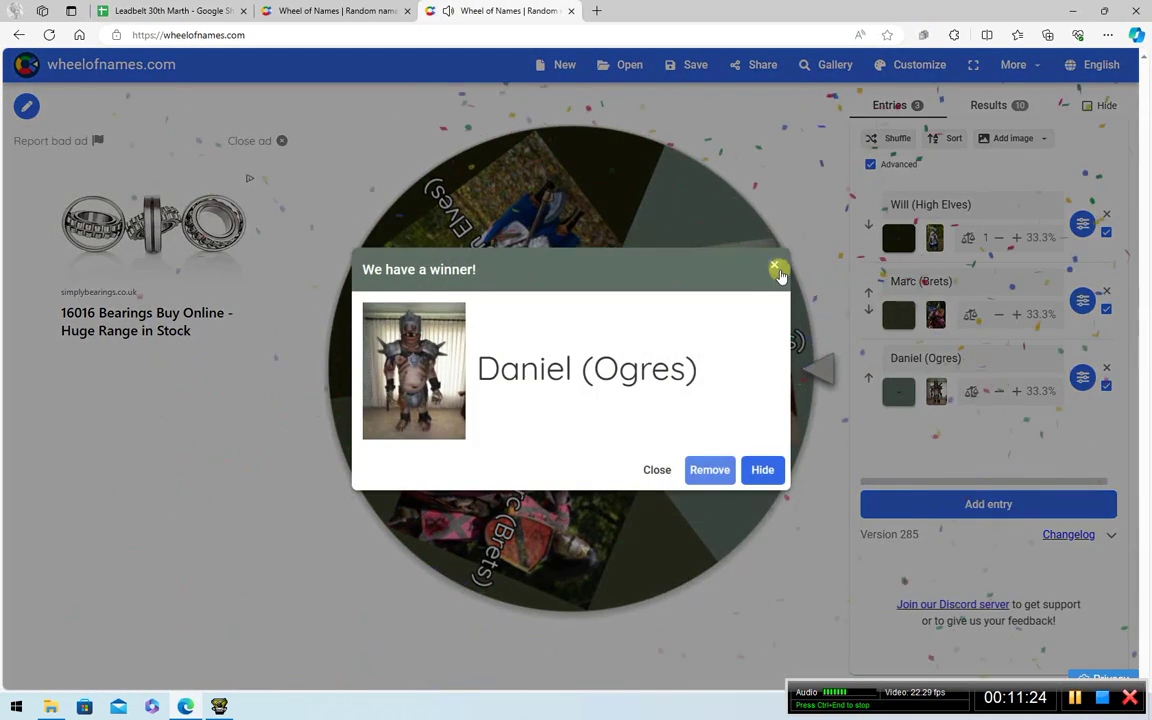
click(777, 269)
click(1106, 368)
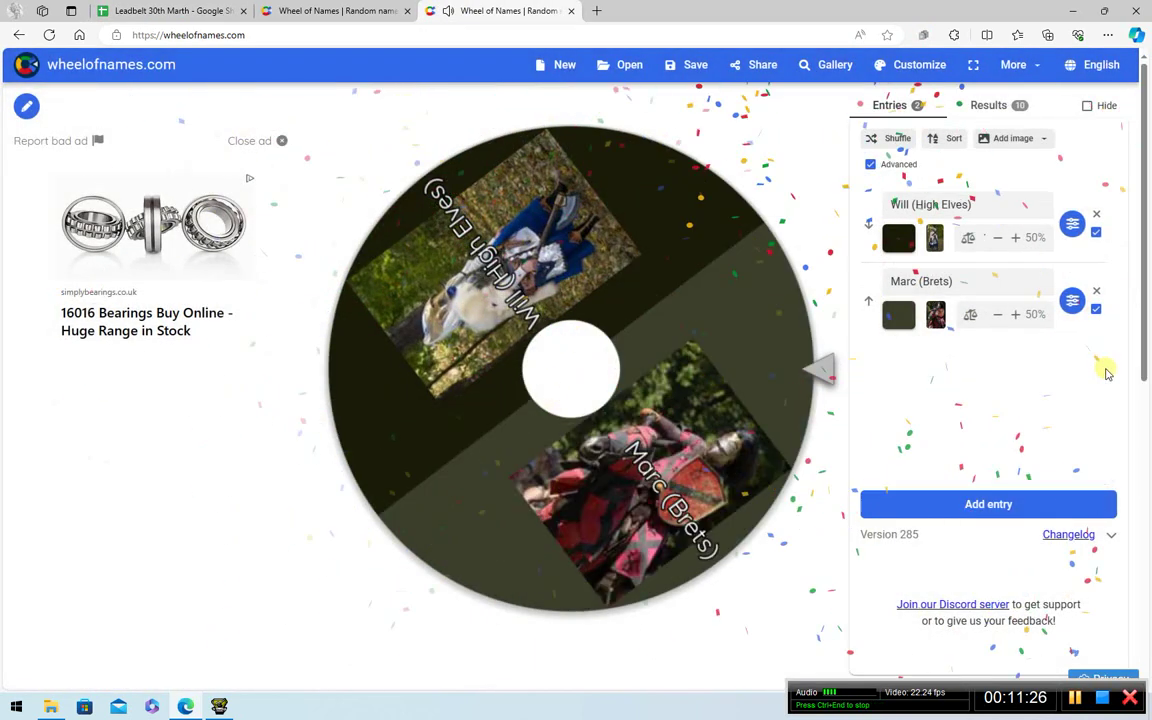
Dismiss the O&G winner on the six-entry wheel, clear its name, and spin again.
click(330, 11)
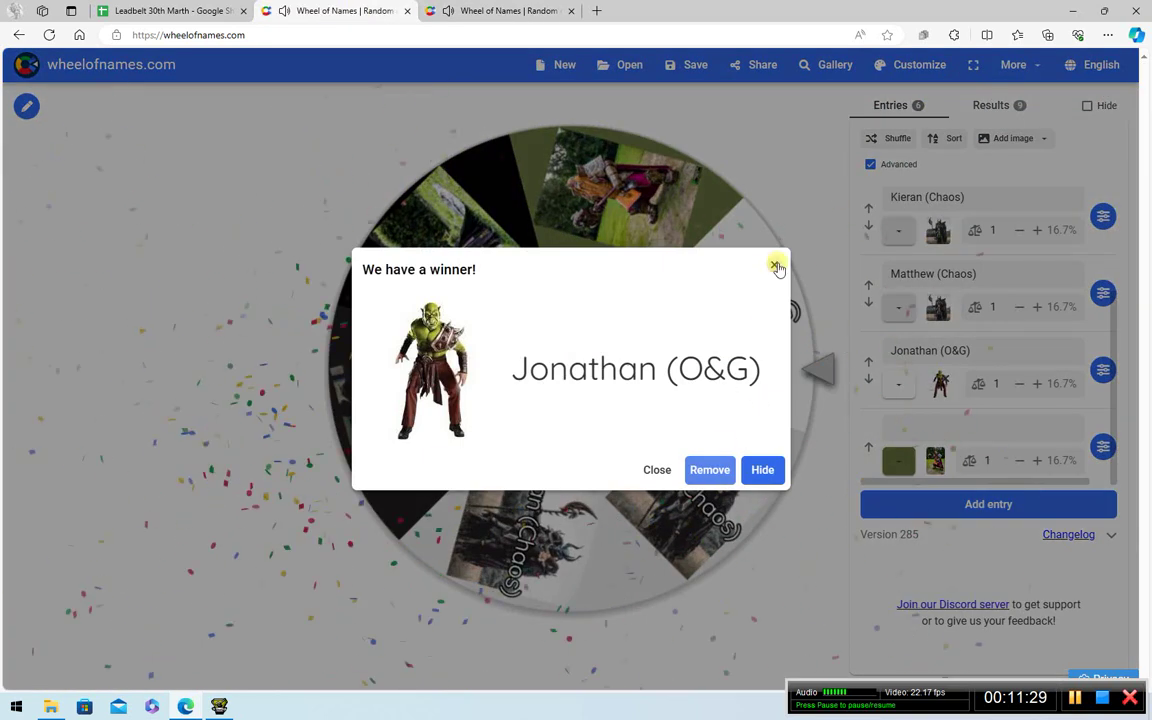
click(776, 264)
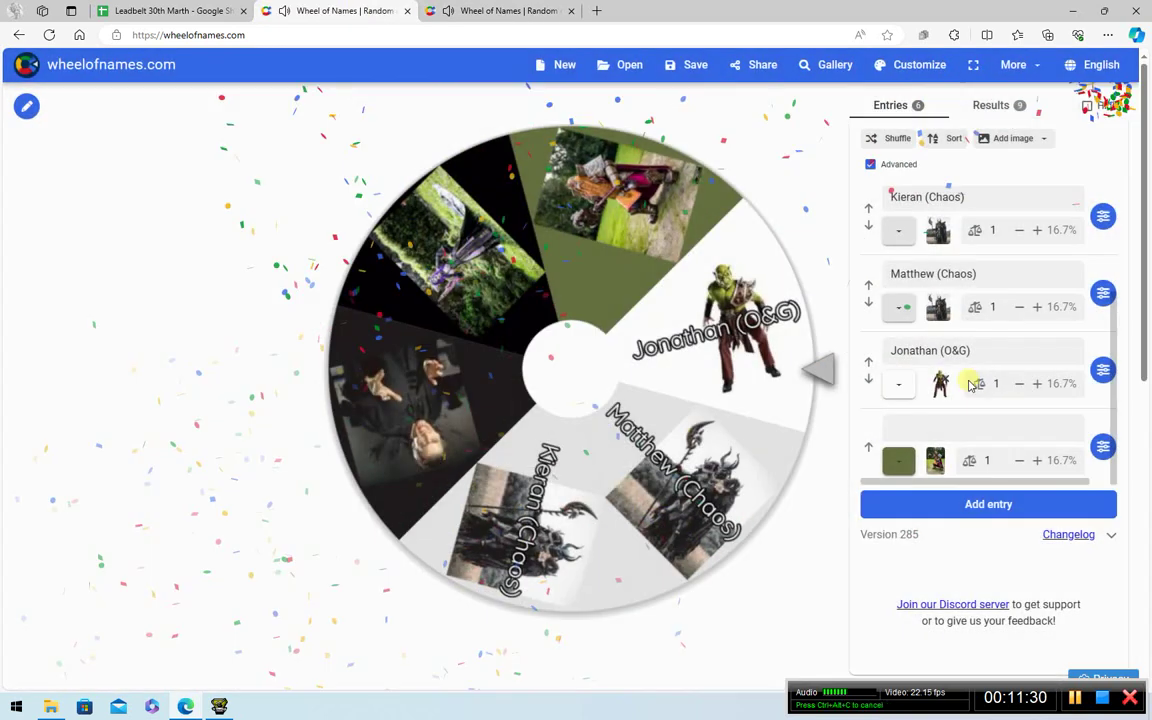
drag(978, 350, 862, 363)
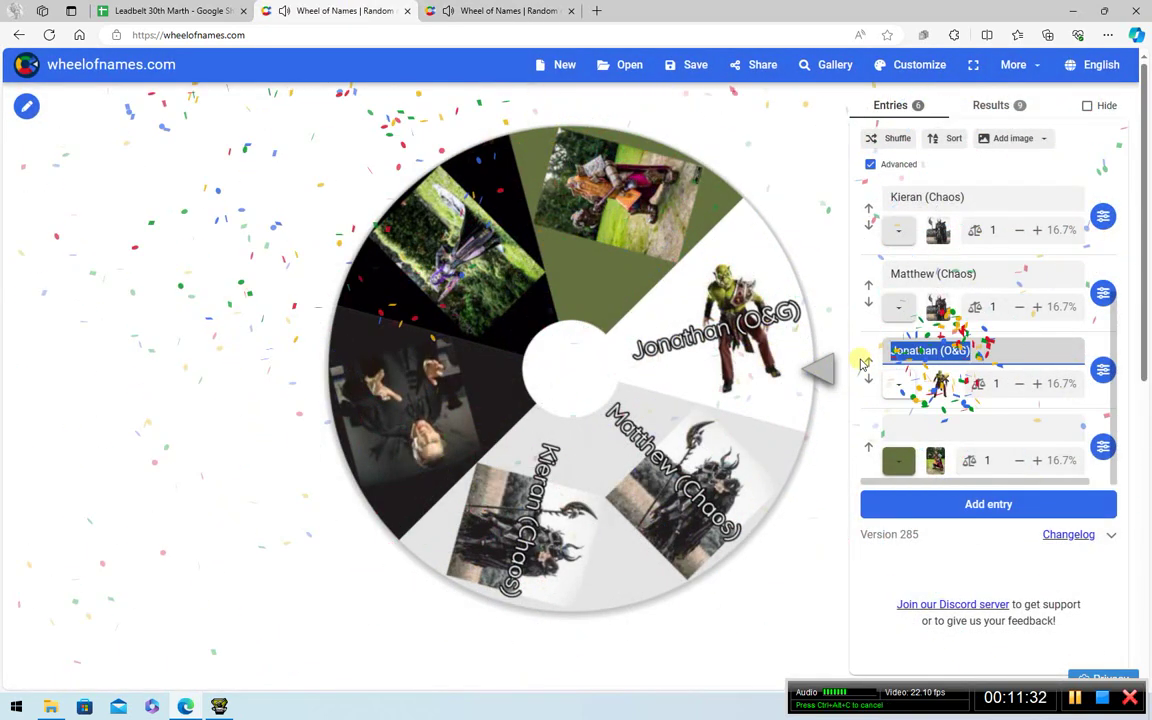
key(BackSpace)
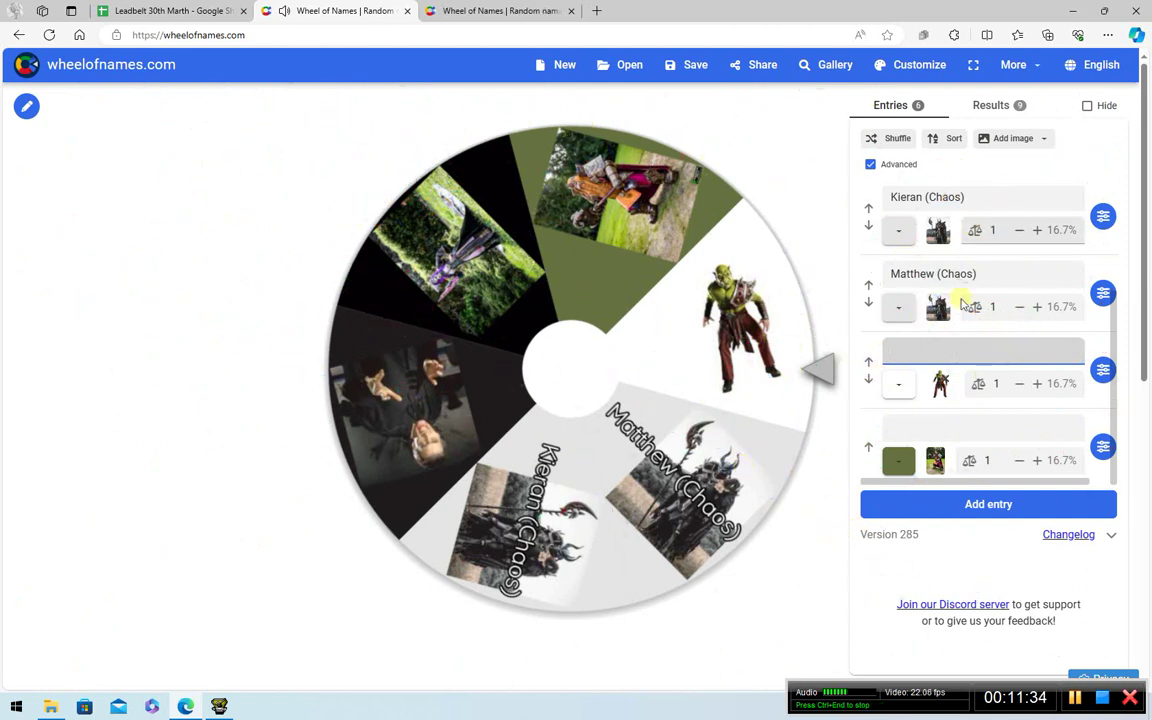
click(727, 432)
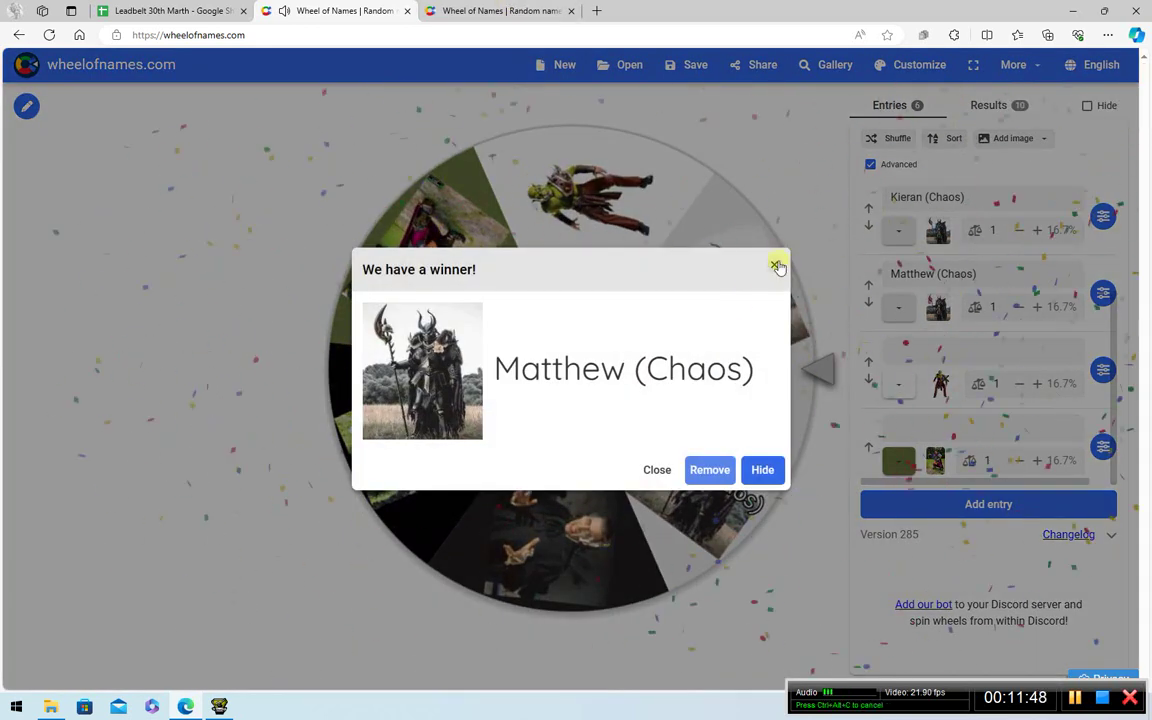
Dismiss the Chaos winner, spin the two-entry High Elves versus Brets wheel, and return to the spreadsheet.
click(776, 265)
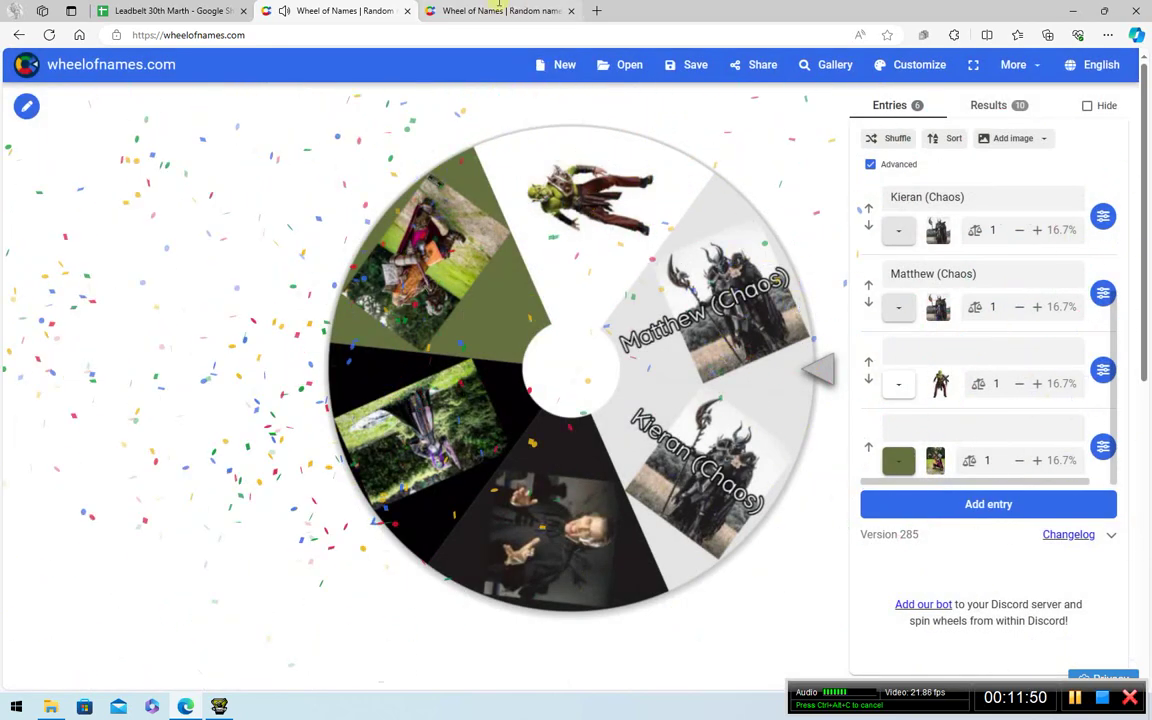
click(498, 8)
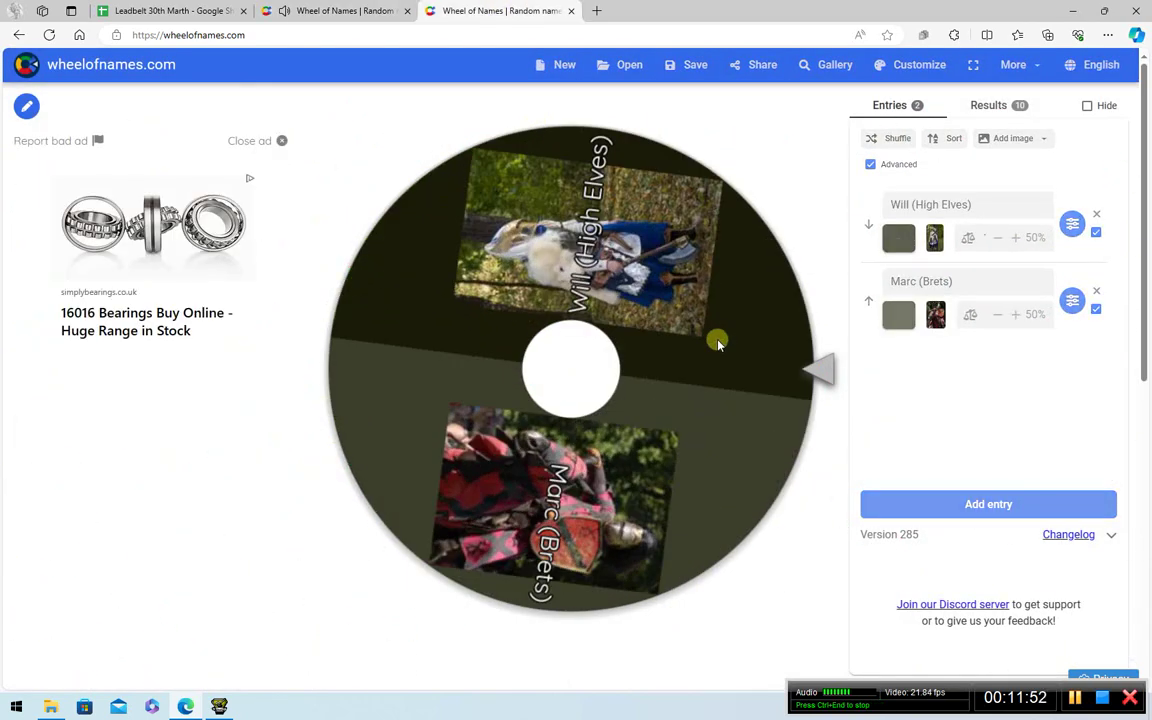
click(718, 343)
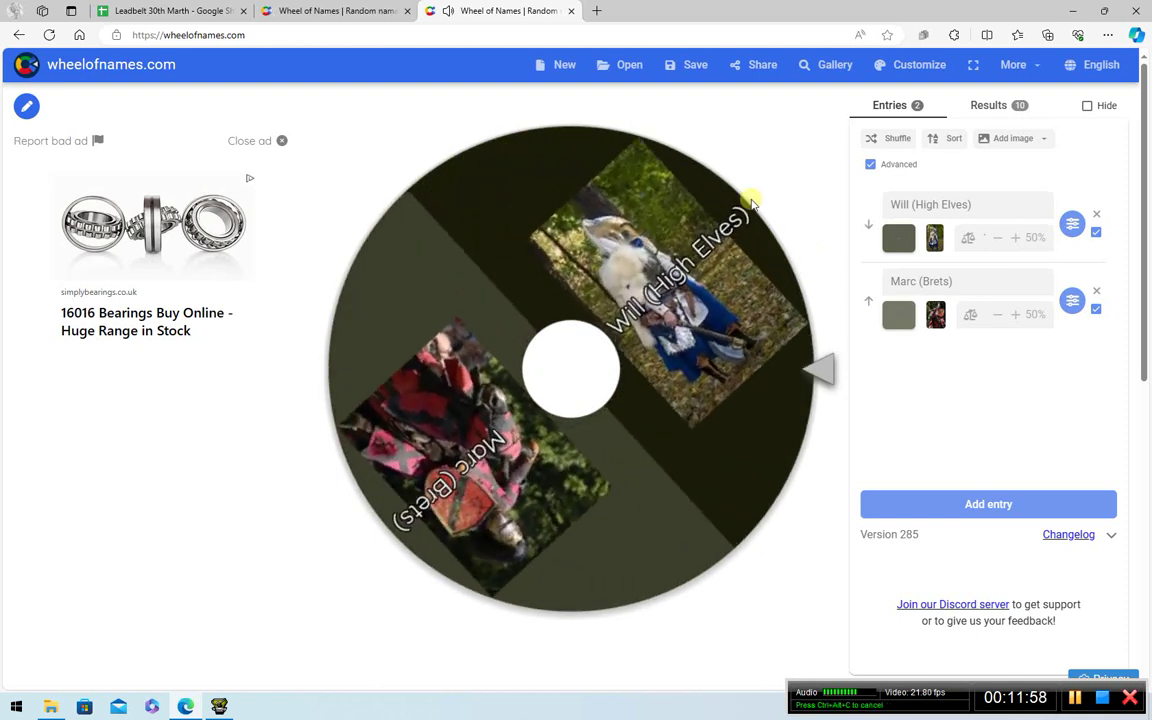
click(185, 10)
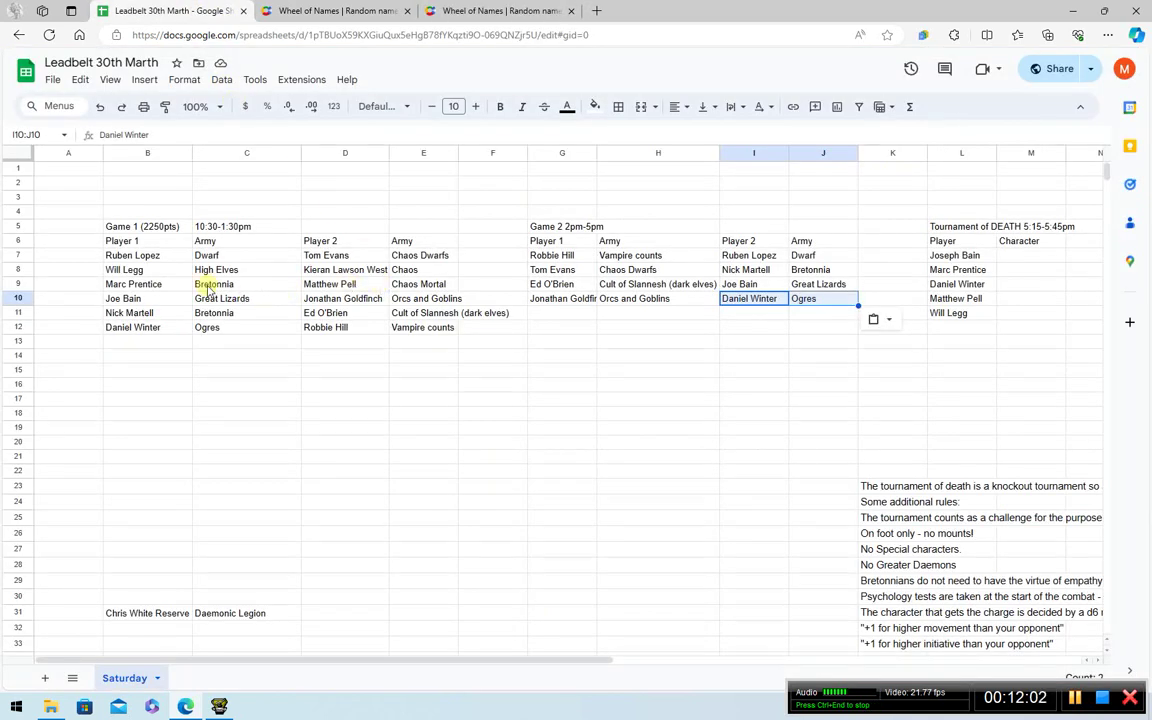
Copy the High Elves player from B8:C8 into the Game 2 opponent slot I11:J11.
drag(143, 273, 226, 276)
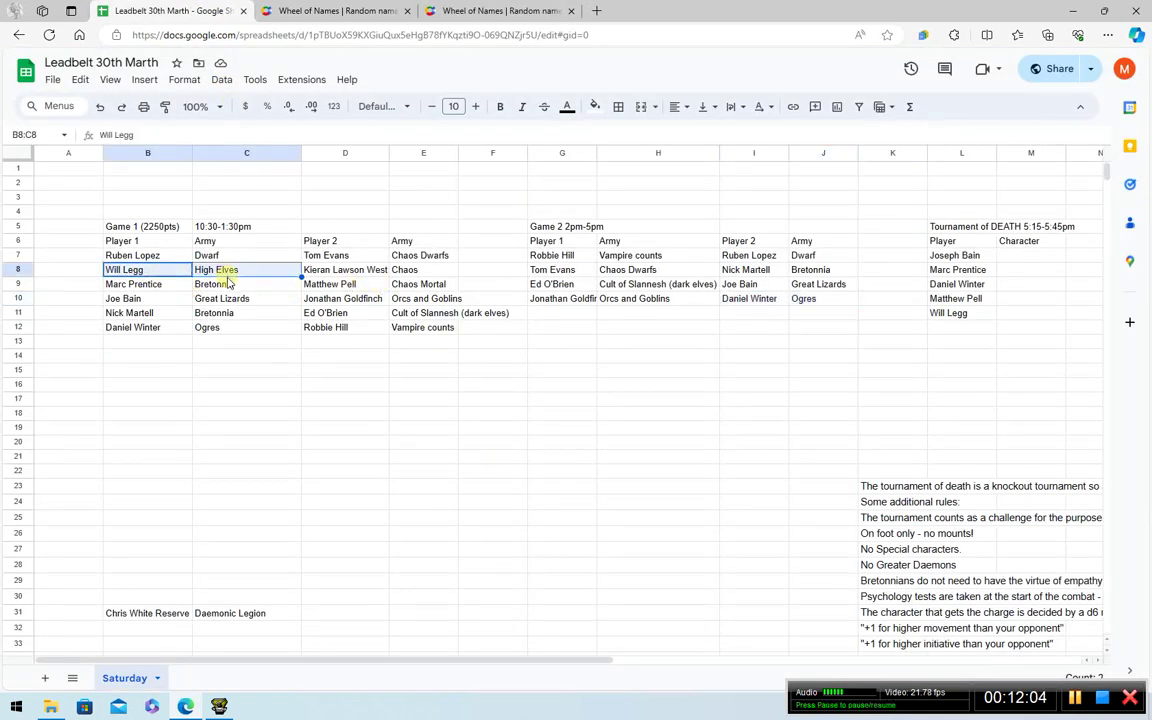
key(ctrl+c)
click(748, 314)
key(ctrl+v)
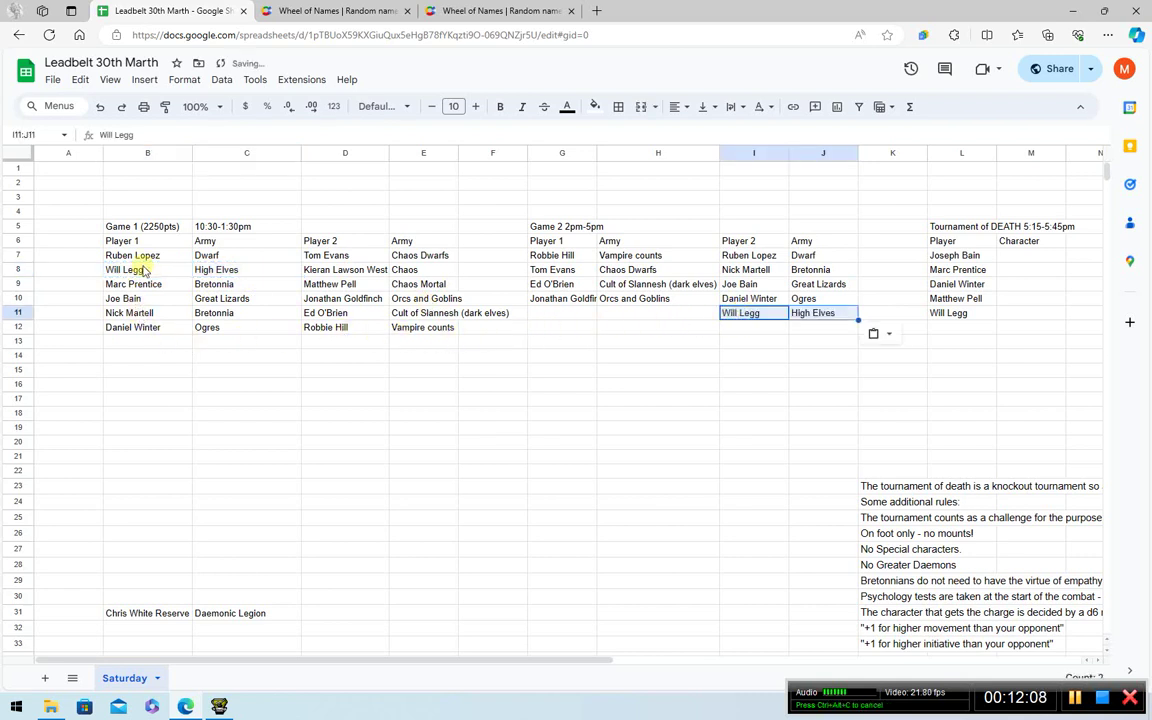
Copy the Chaos Mortal player from D9:E9 into G11:H11 and check the two-entry wheel's result.
drag(330, 285, 441, 291)
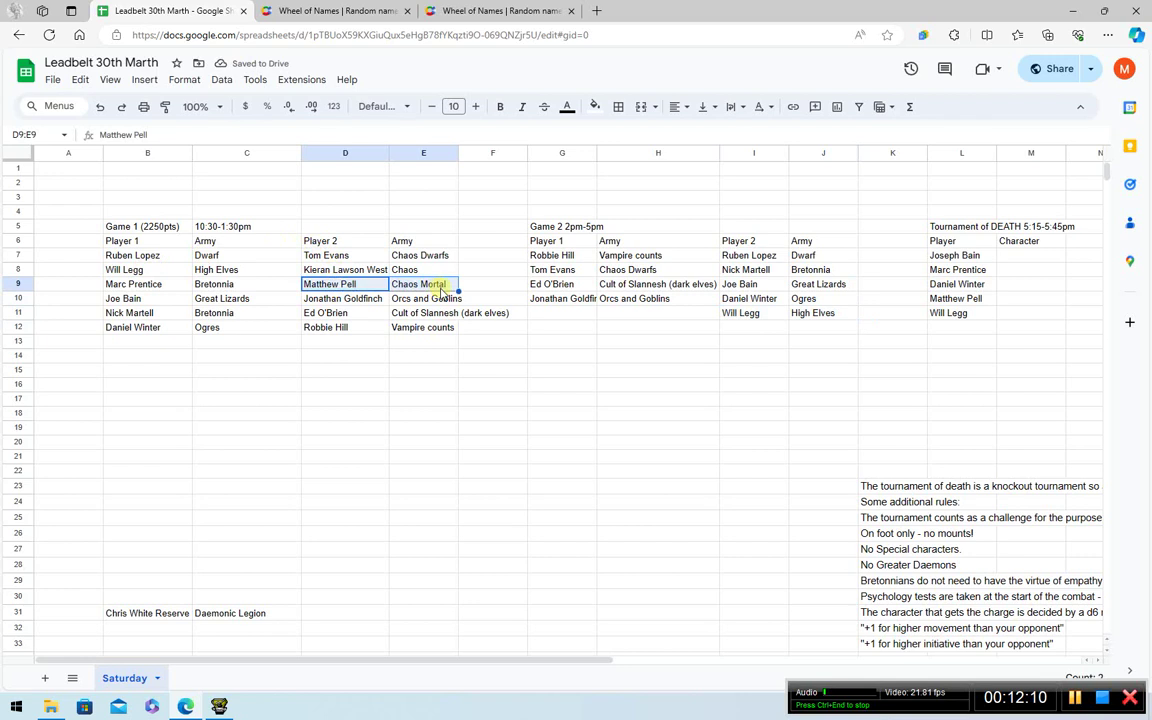
key(ctrl+c)
click(565, 316)
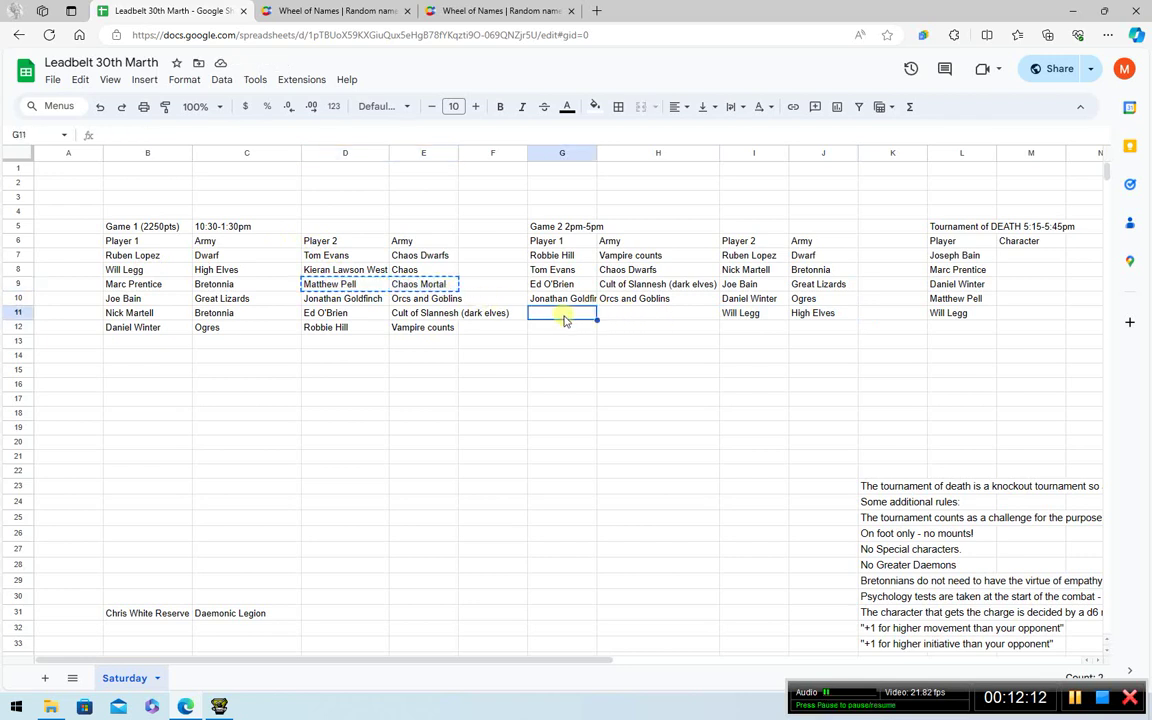
key(ctrl+v)
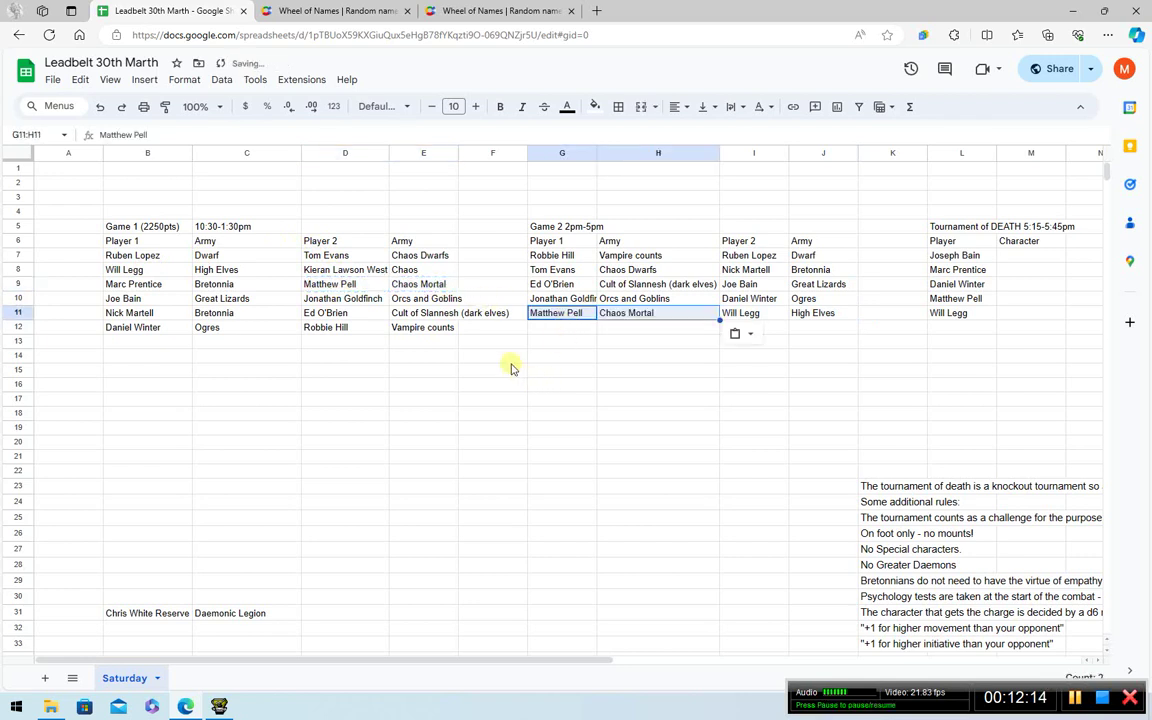
click(466, 11)
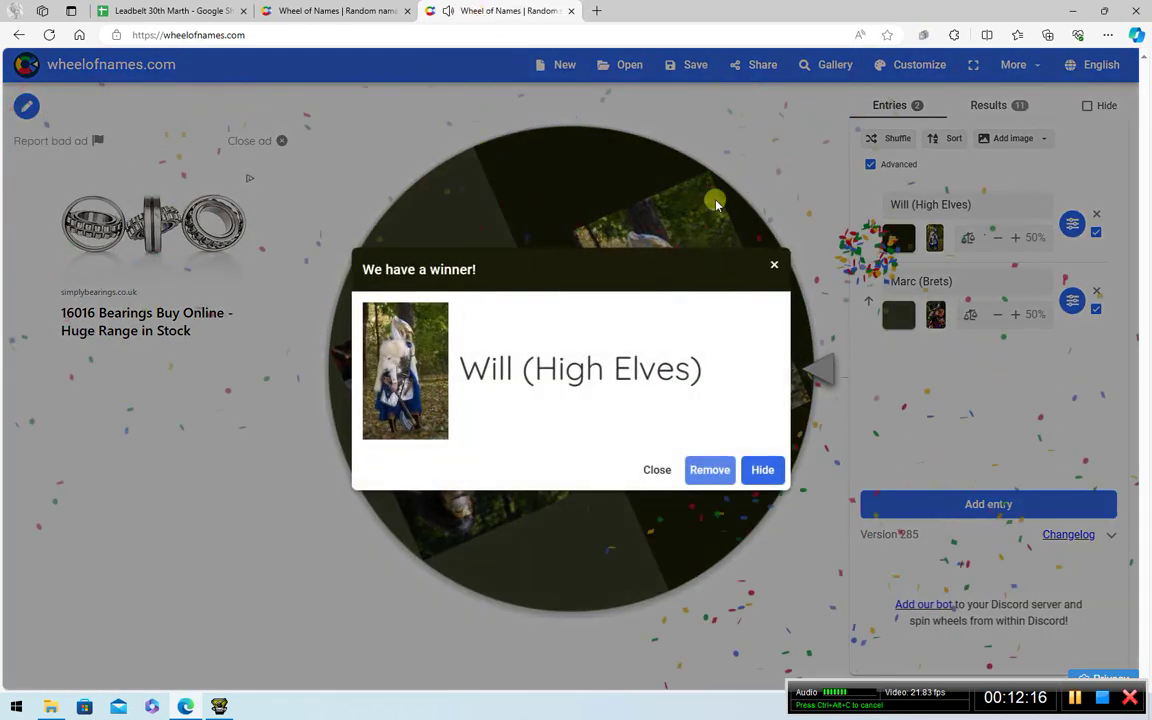
Dismiss the High Elves winner, remove the Brets entry from the two-entry wheel, and return to the spreadsheet.
click(774, 267)
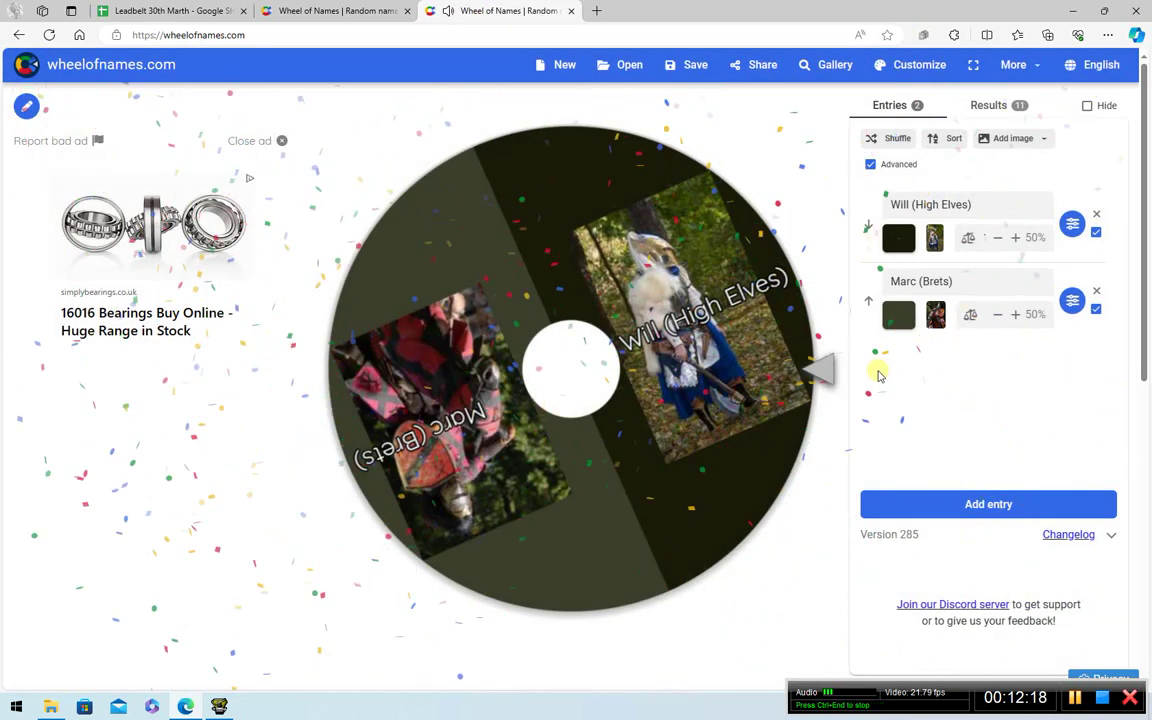
click(1098, 293)
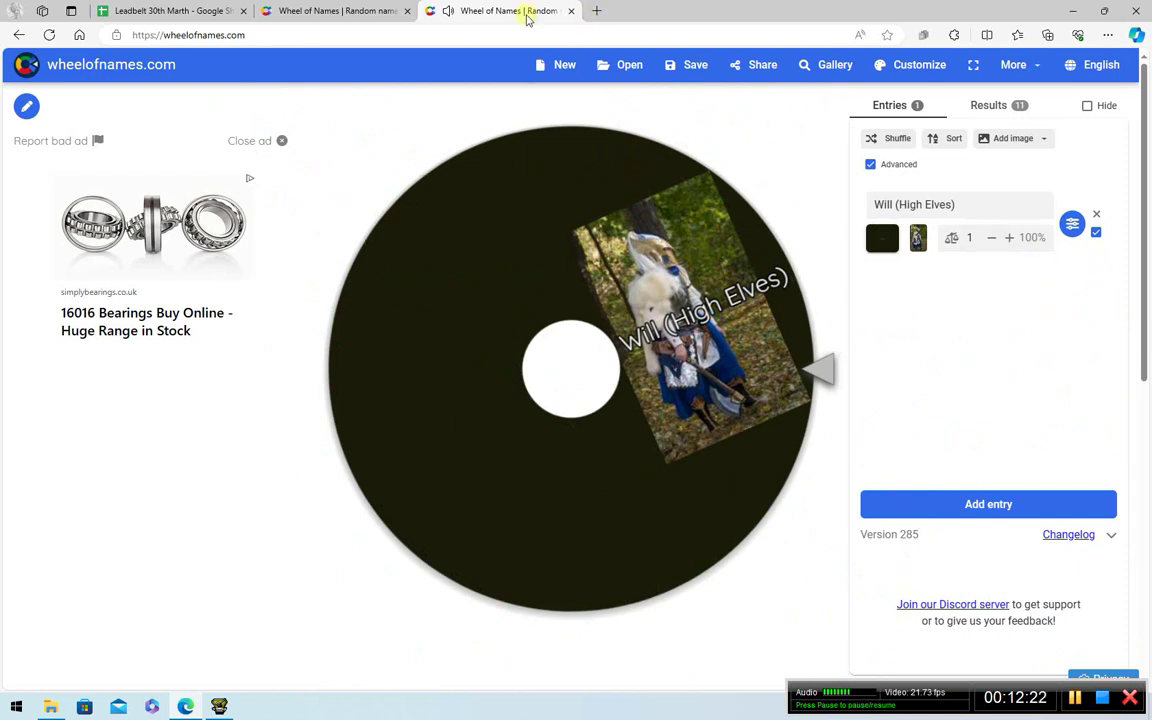
click(340, 12)
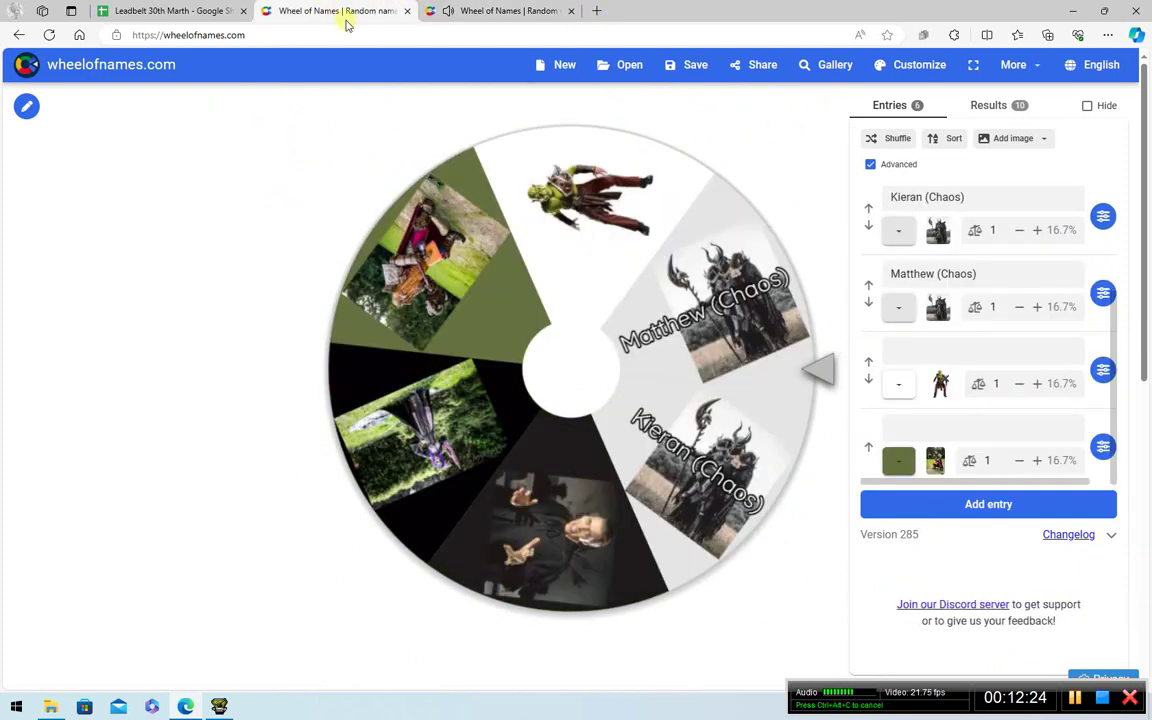
click(440, 12)
Copy the Bretonnia player and army from B9:C9 into Game 2 cells I12:J12.
click(205, 13)
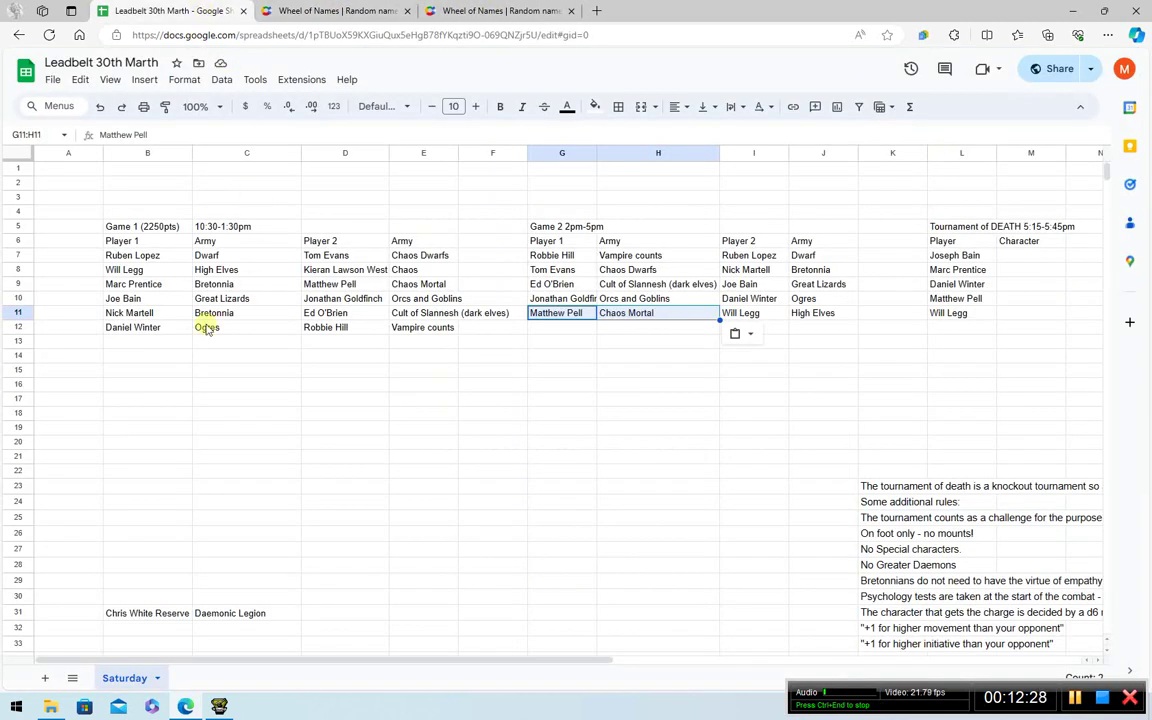
drag(163, 288, 226, 290)
key(ctrl+c)
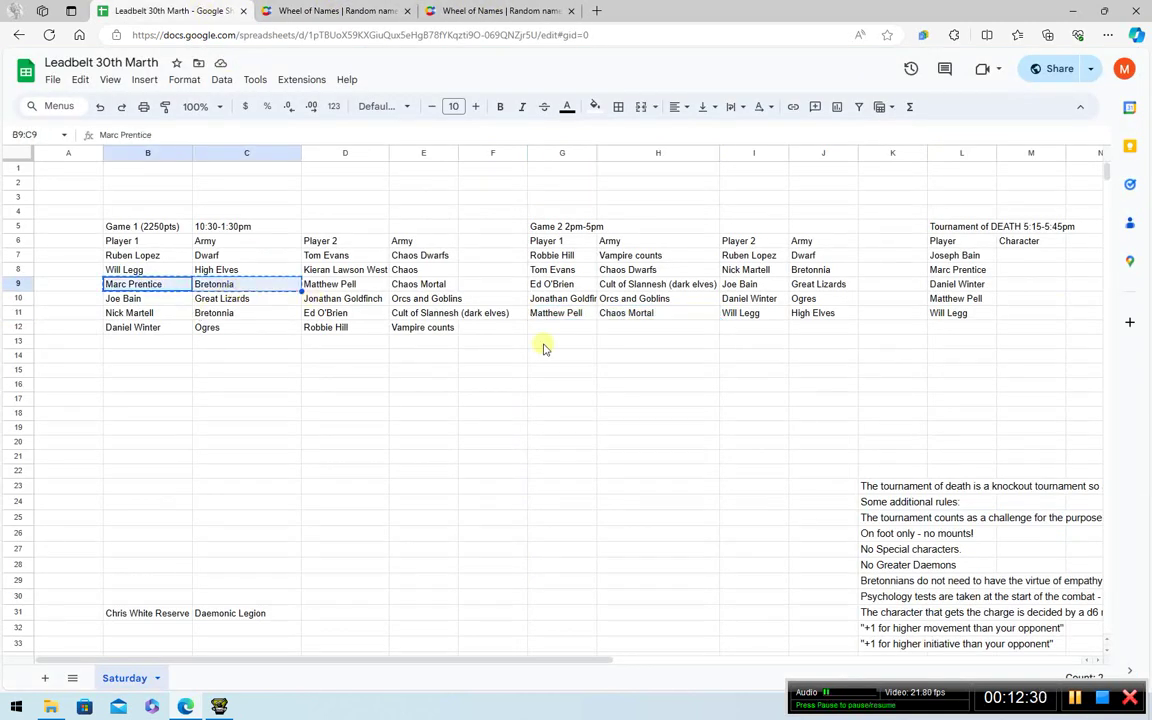
click(757, 330)
key(ctrl+v)
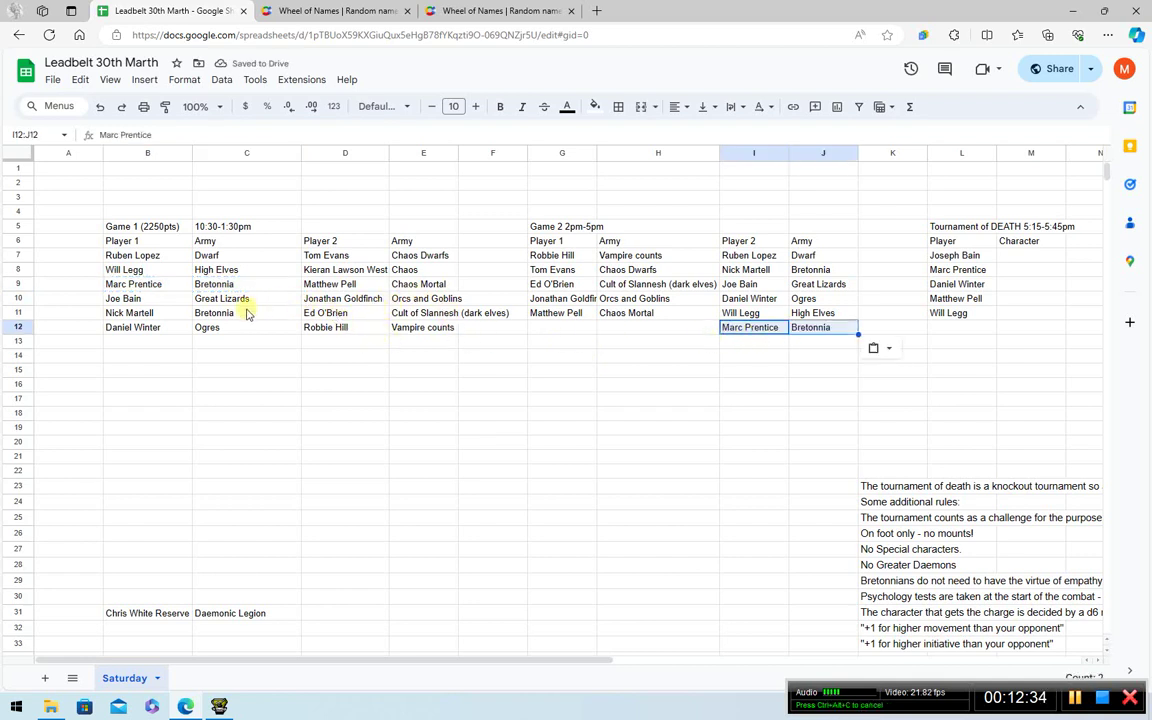
Copy the Chaos player and army from D8:E8 into G12:H12 as Player 1.
drag(318, 271, 437, 274)
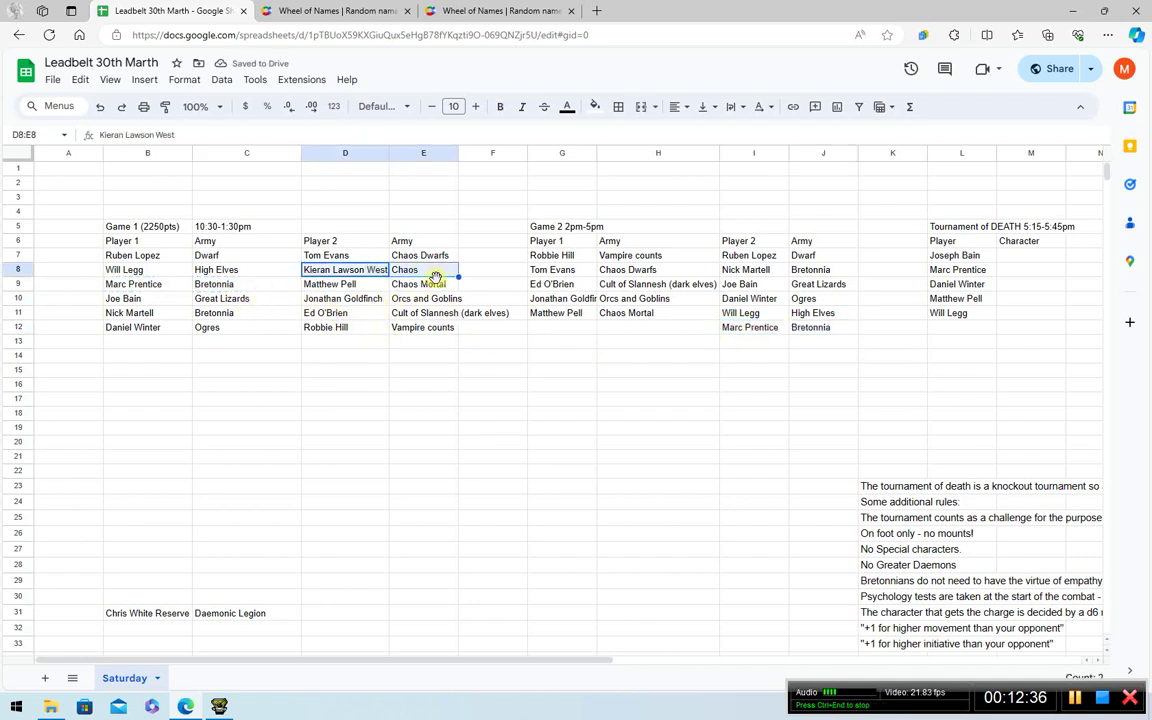
key(ctrl+c)
click(565, 316)
click(566, 329)
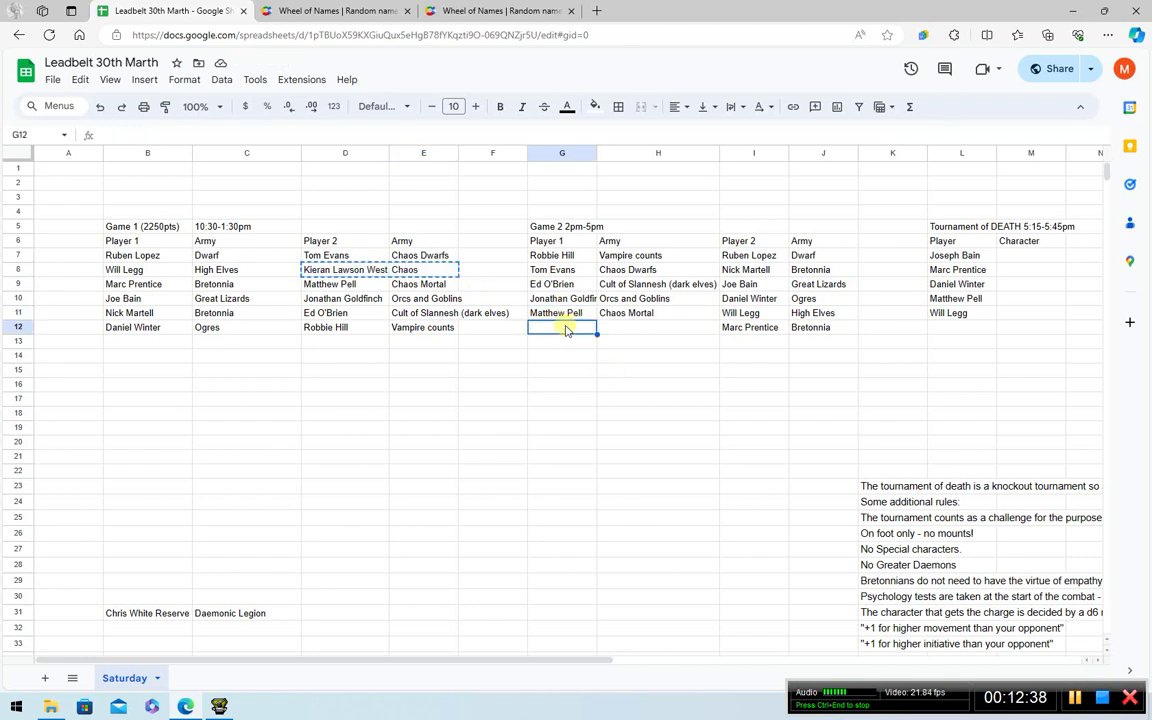
key(ctrl+v)
click(661, 429)
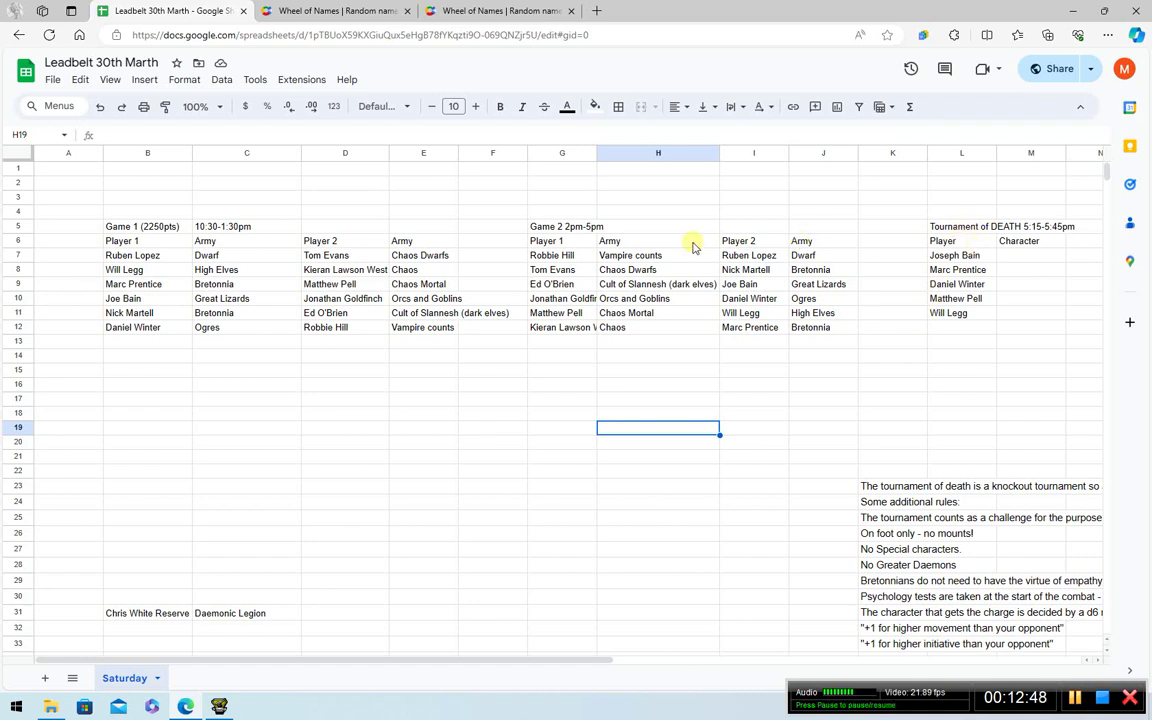
click(225, 230)
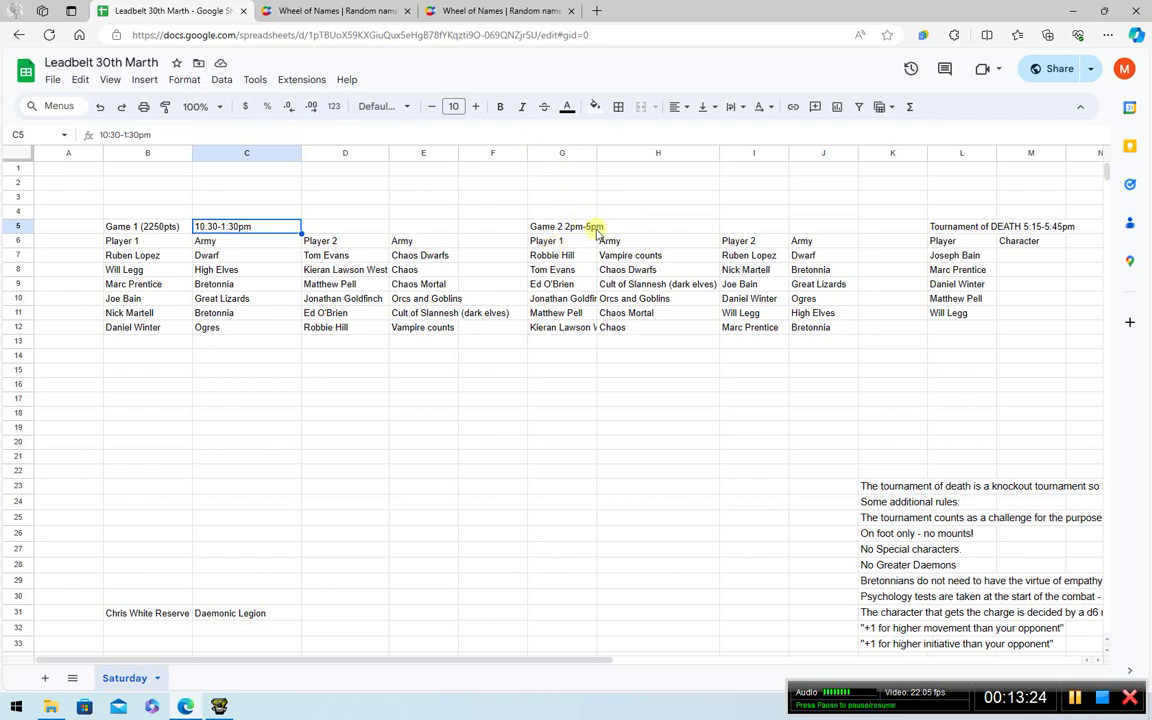
click(620, 228)
click(565, 228)
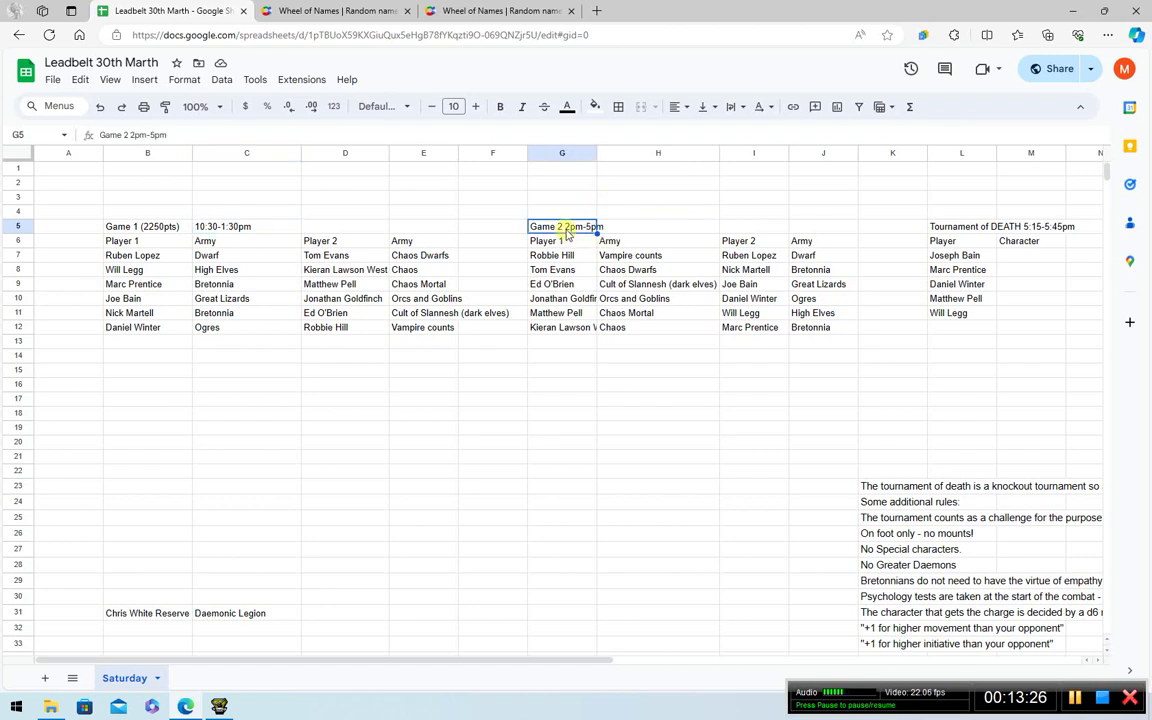
click(618, 227)
click(593, 227)
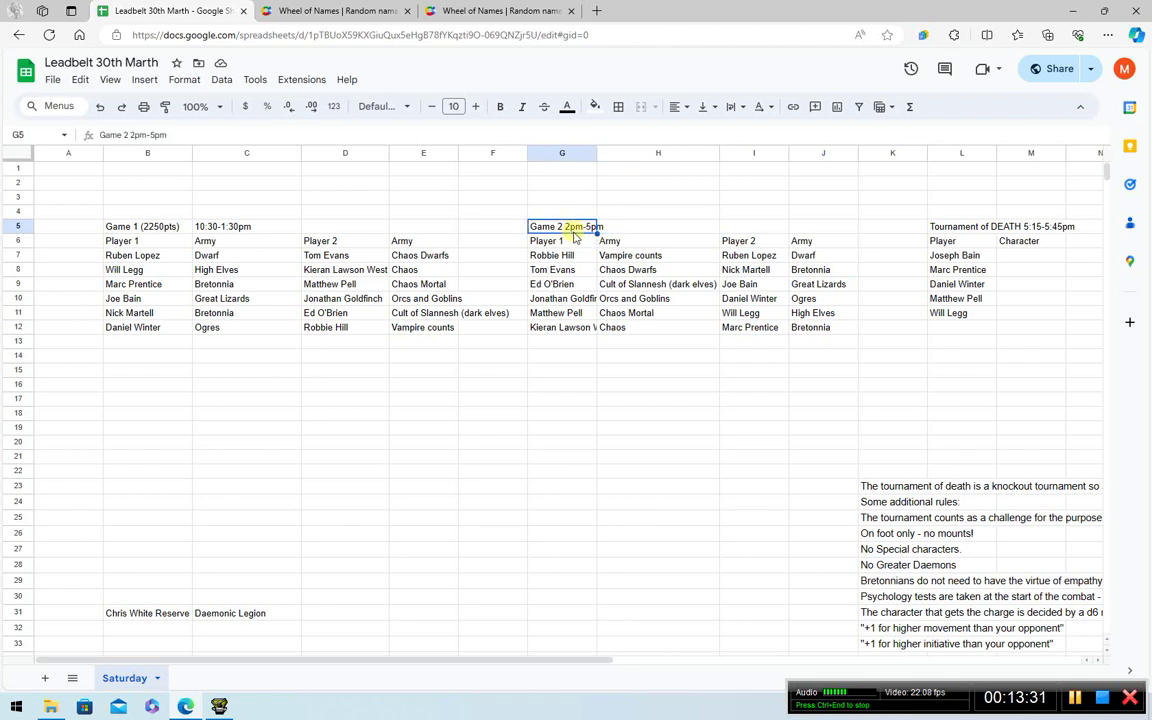
click(632, 228)
click(584, 227)
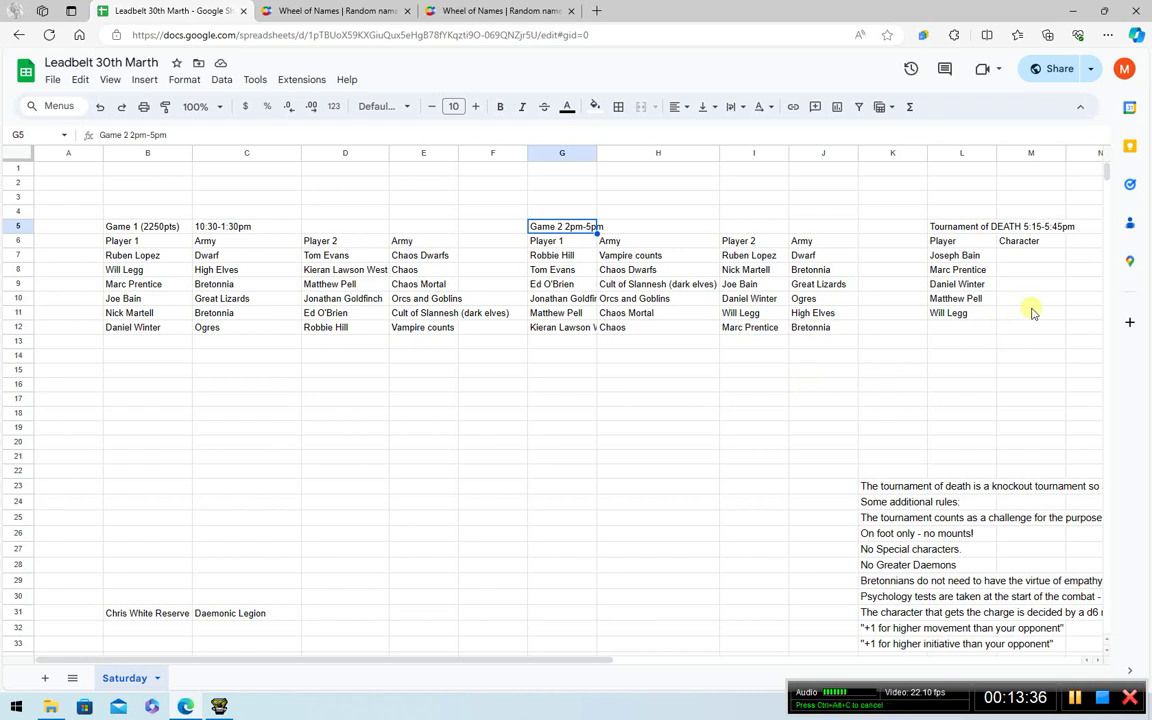
click(1025, 342)
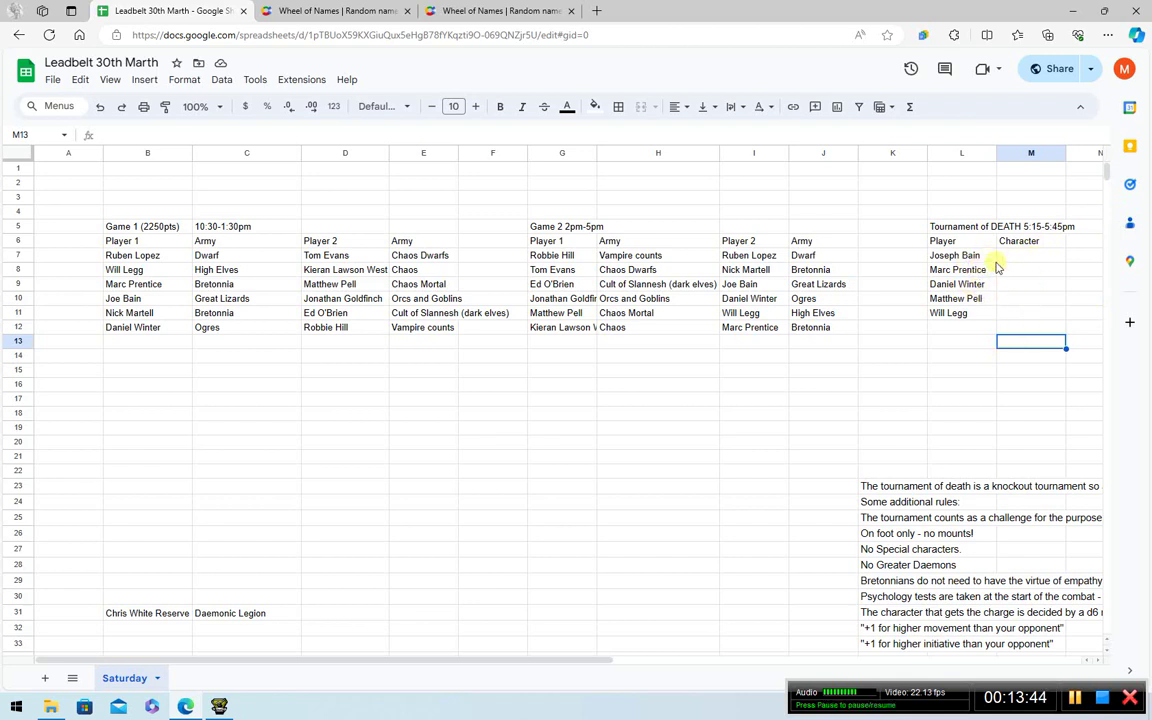
scroll(1035, 349, down, 3)
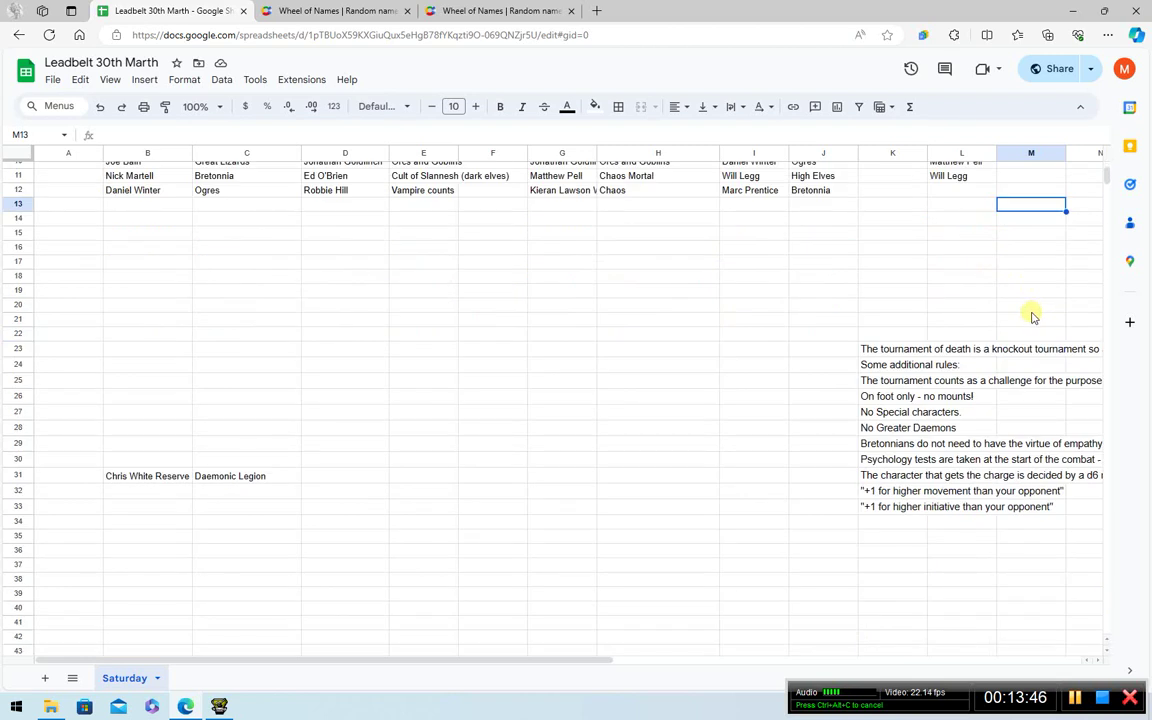
scroll(1029, 311, up, 3)
click(1015, 259)
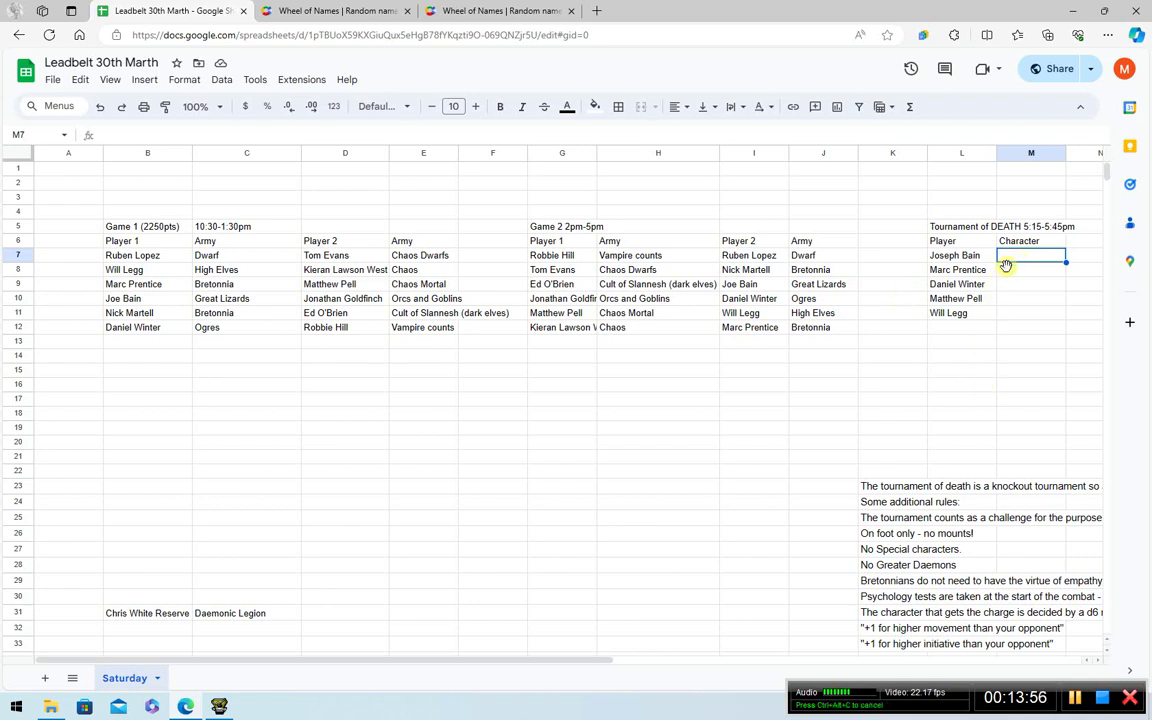
click(1011, 270)
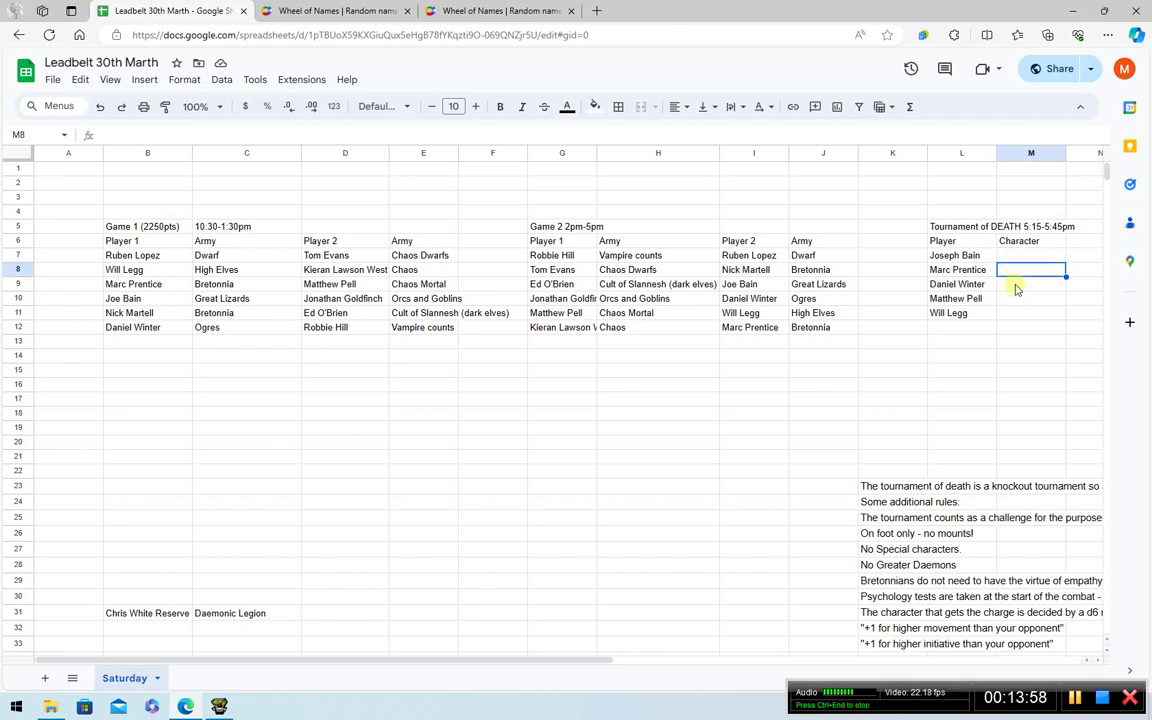
click(1016, 289)
click(1017, 303)
click(1015, 316)
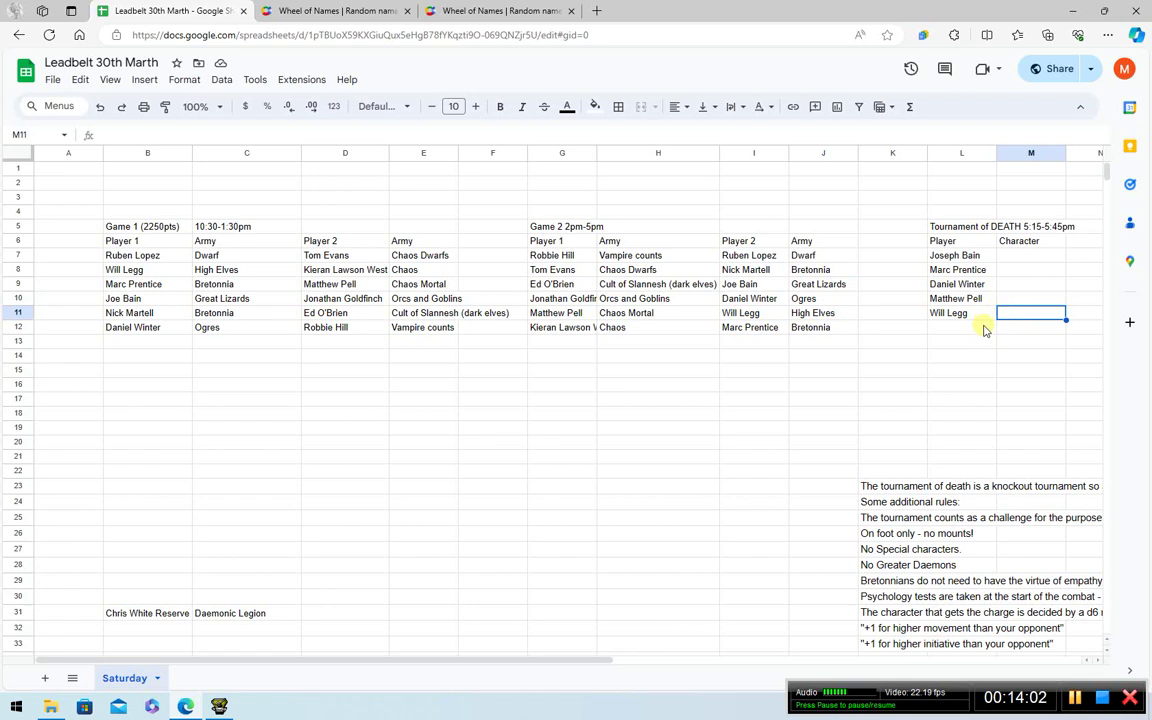
scroll(992, 410, down, 3)
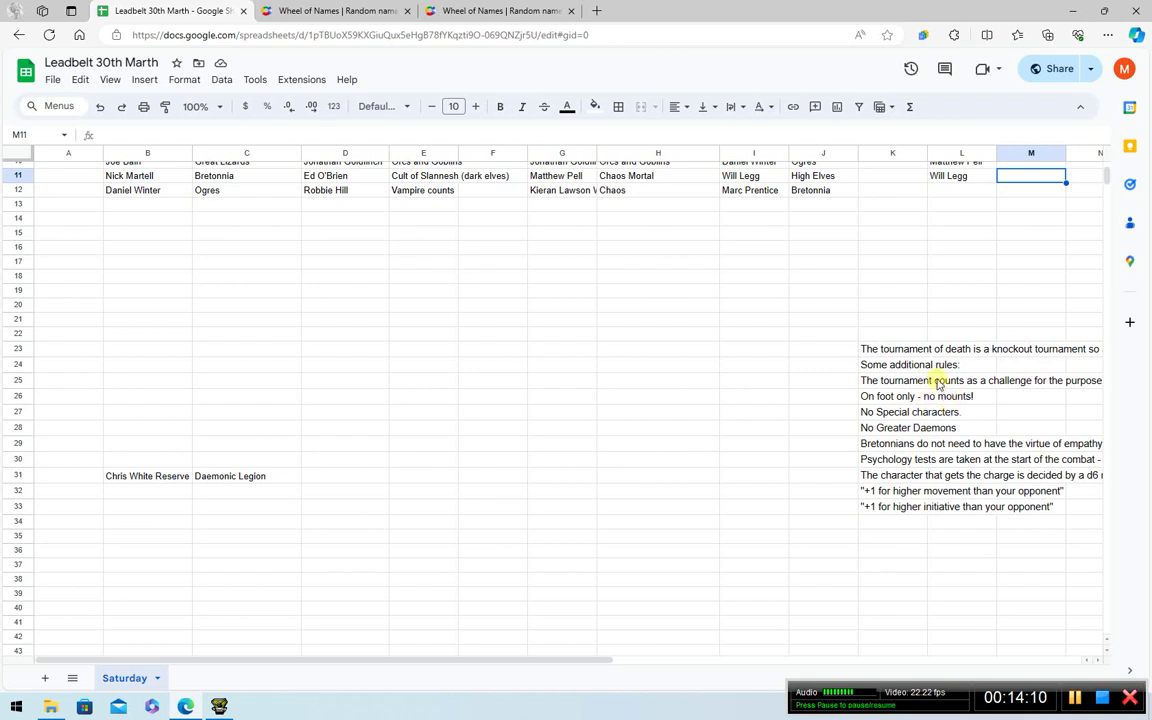
scroll(920, 408, up, 2)
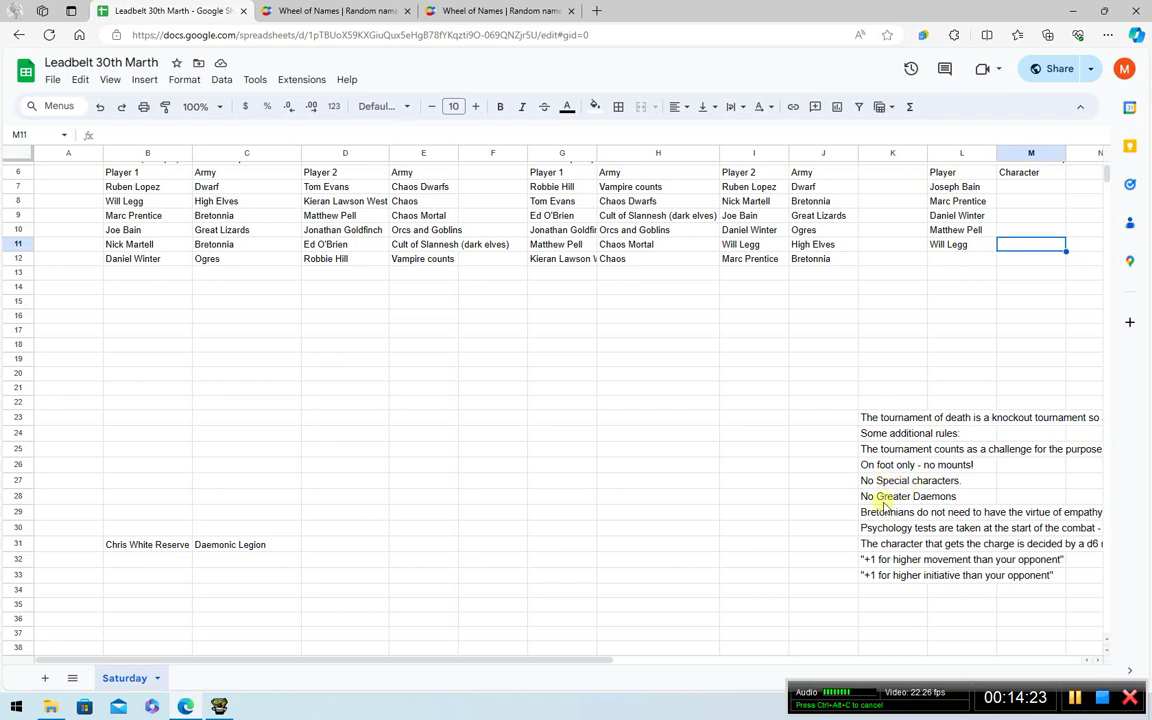
right_click(946, 510)
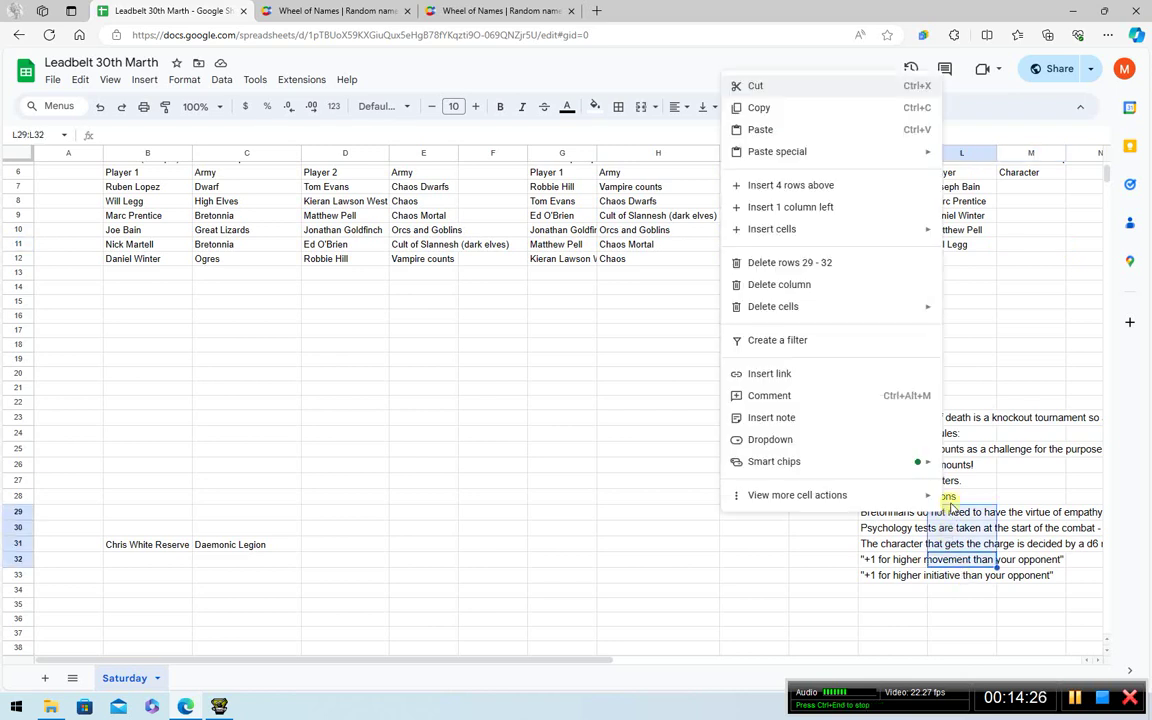
click(852, 590)
click(906, 612)
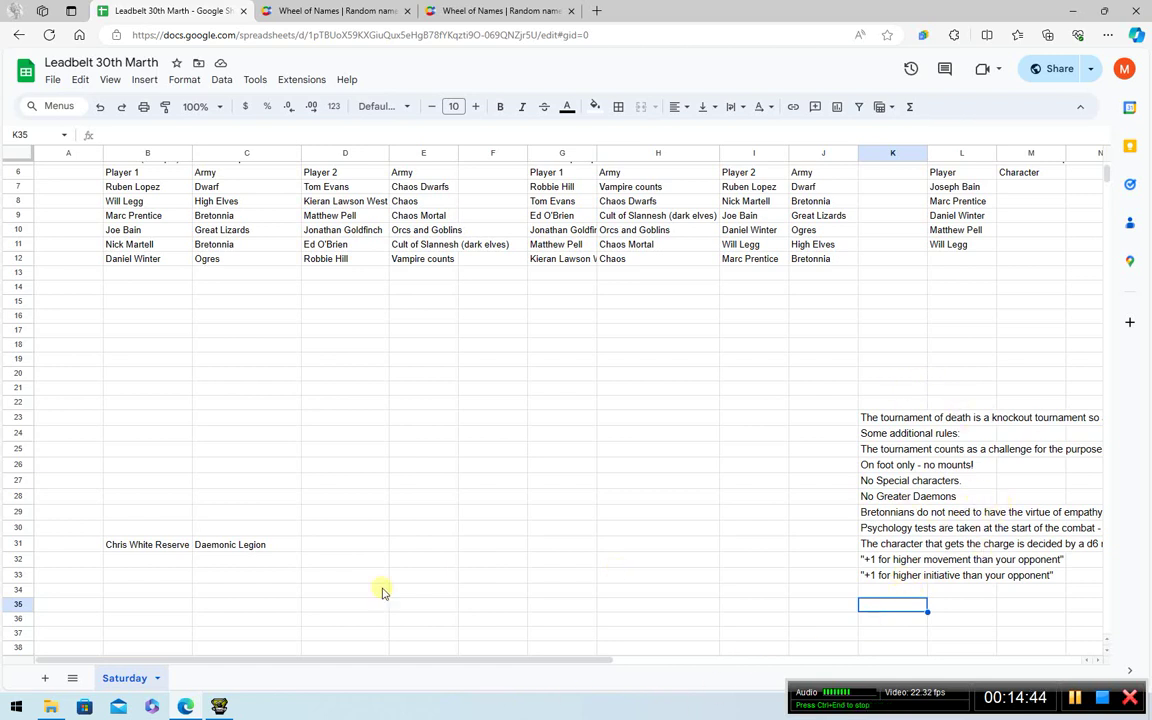
drag(350, 660, 527, 638)
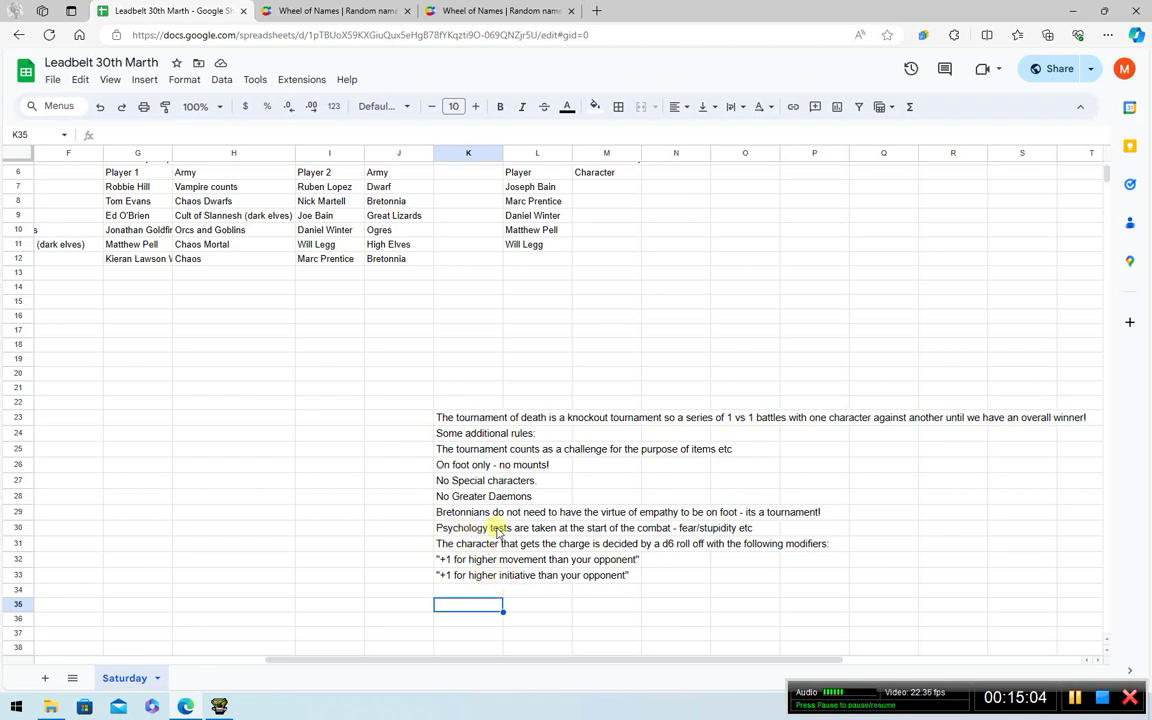
click(456, 529)
click(636, 605)
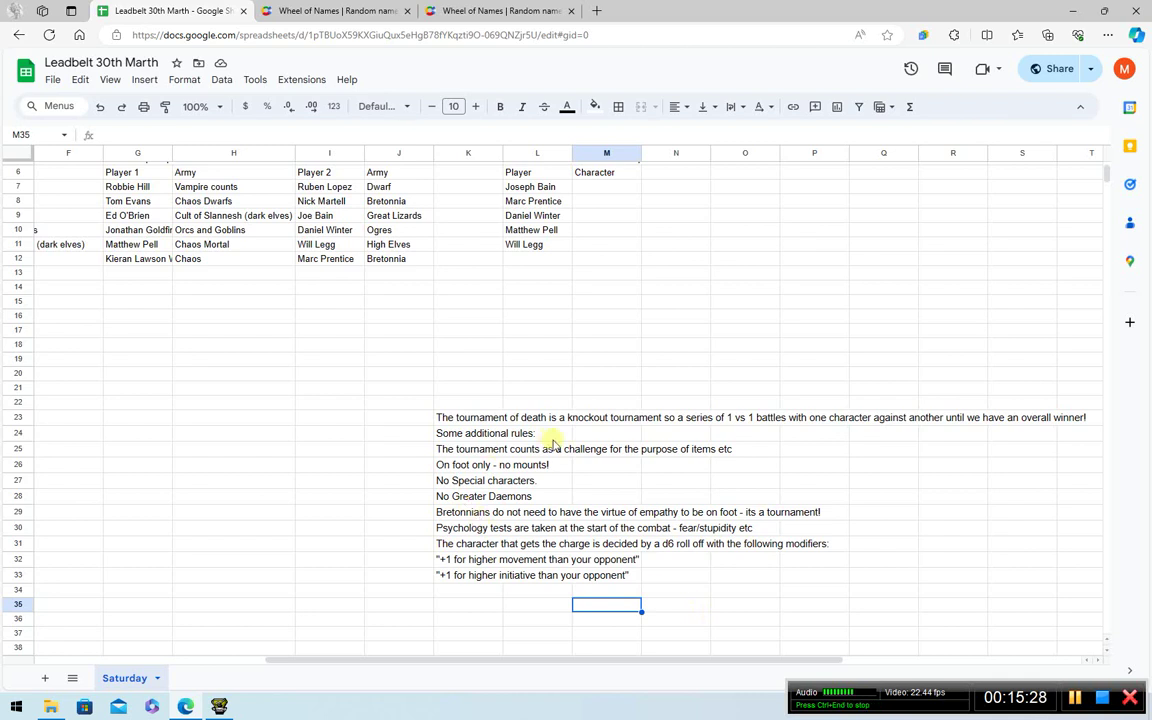
click(581, 450)
key(Down)
key(Right)
key(Right)
key(Right)
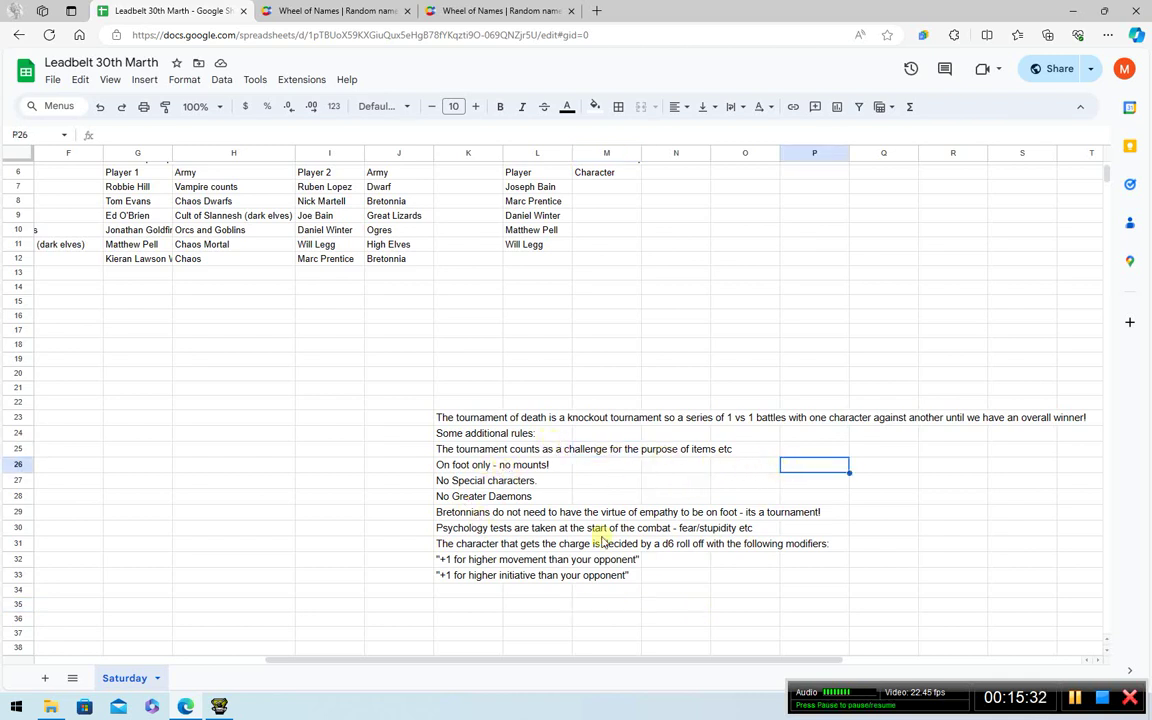
drag(329, 658, 180, 630)
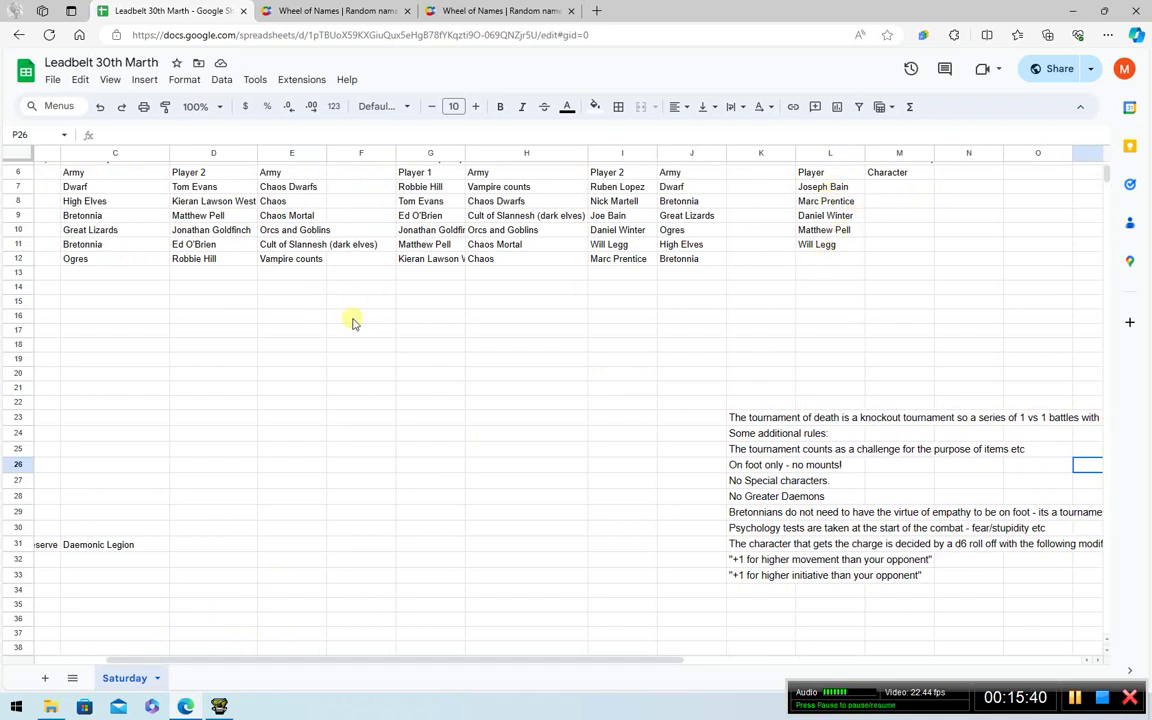
click(822, 259)
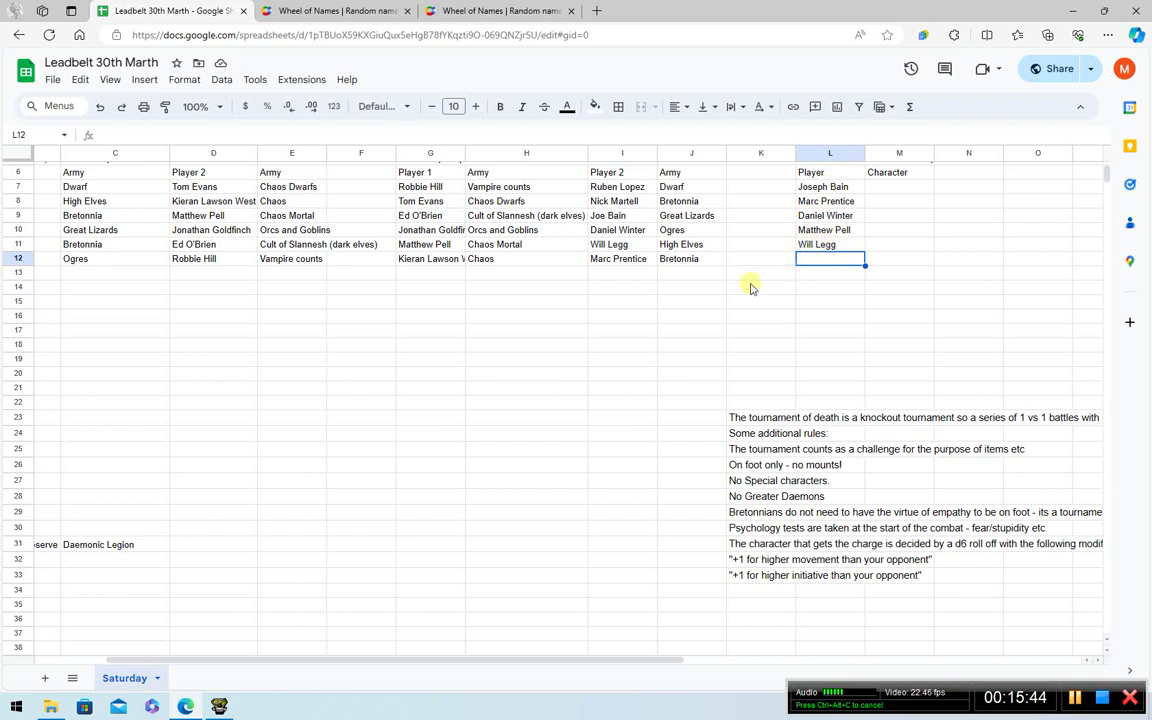
drag(406, 663, 231, 604)
click(144, 545)
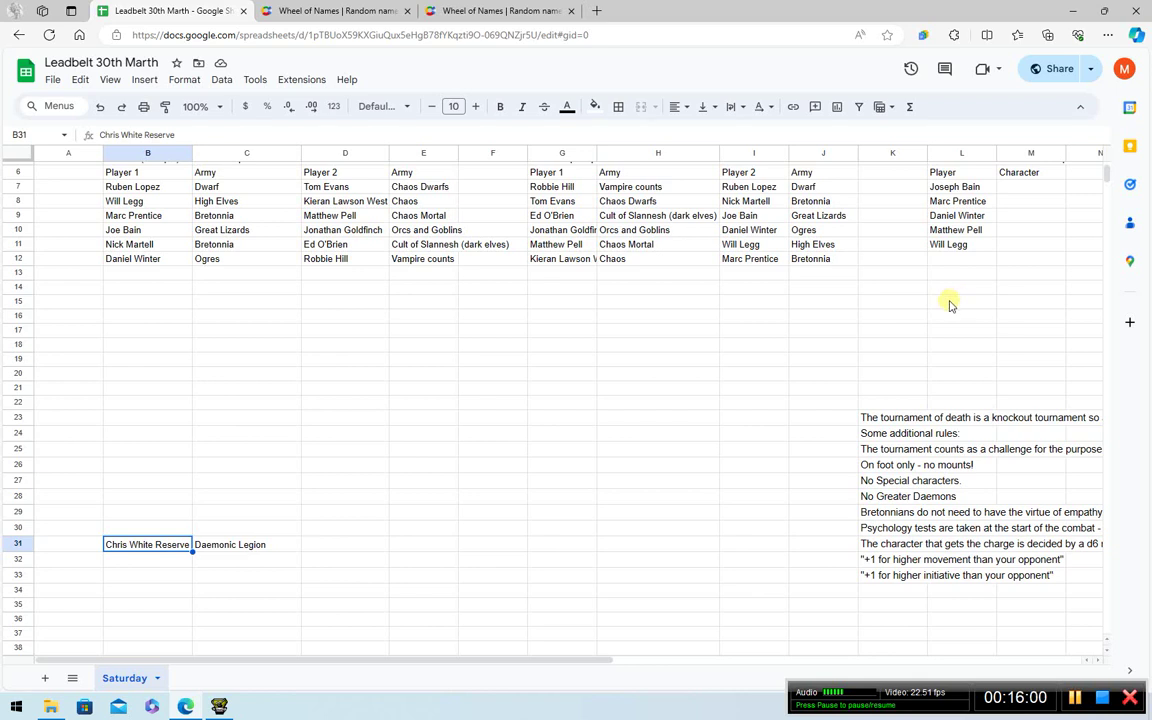
scroll(1038, 300, up, 3)
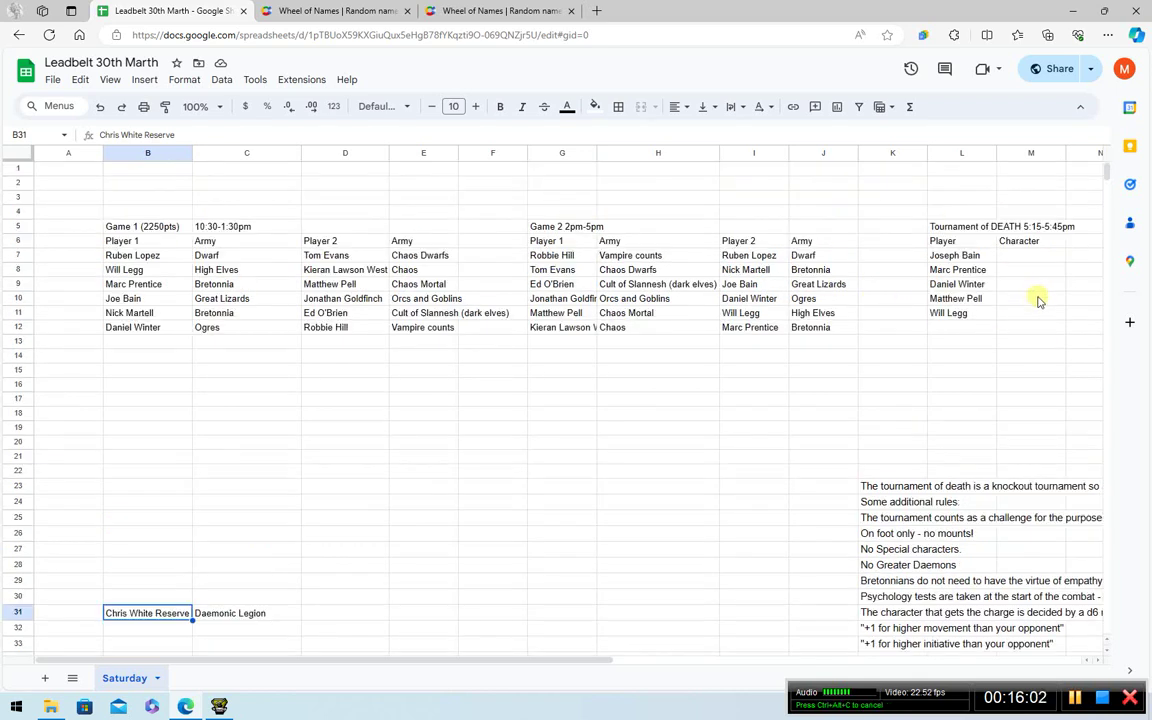